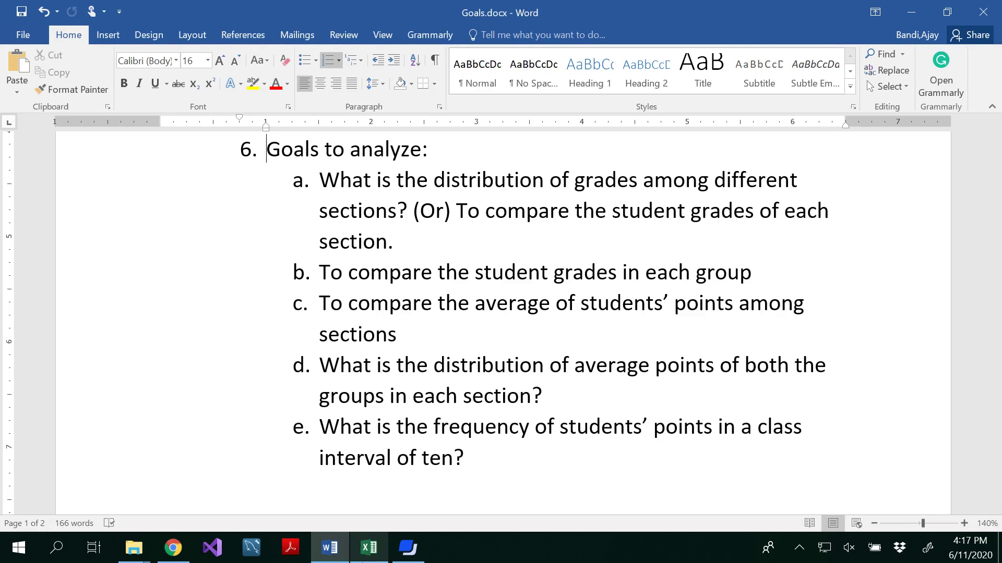
- Switch to the StudentGrades workbook in Excel and create a PivotTable from Grades!$A$1:$E$141 on a new worksheet
left_click(366, 554)
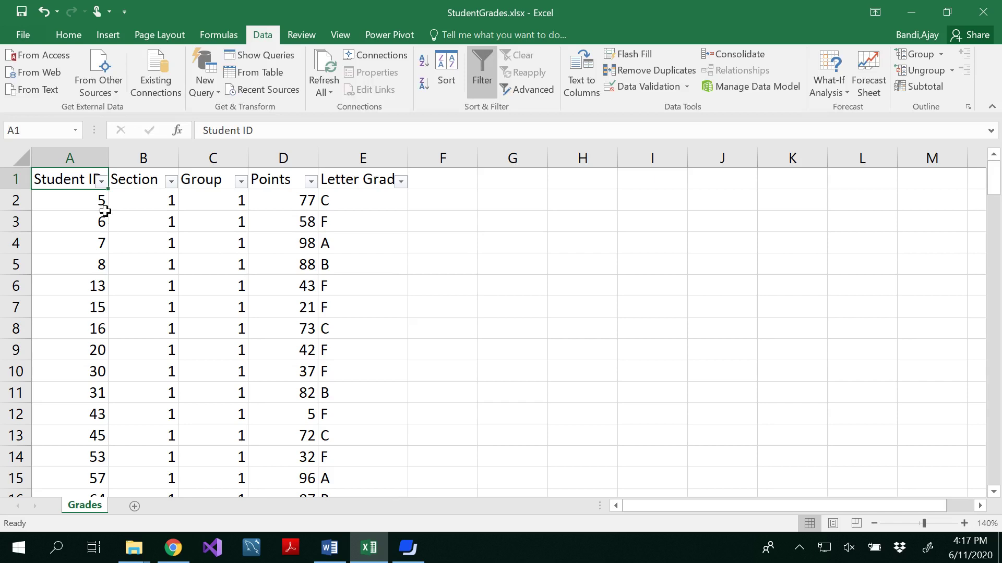
left_click(68, 40)
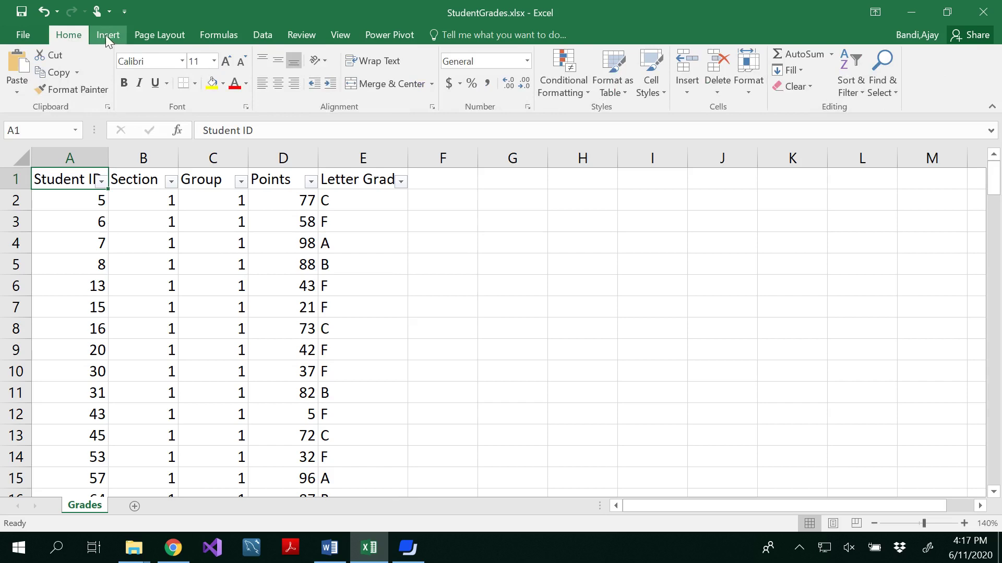
left_click(97, 218)
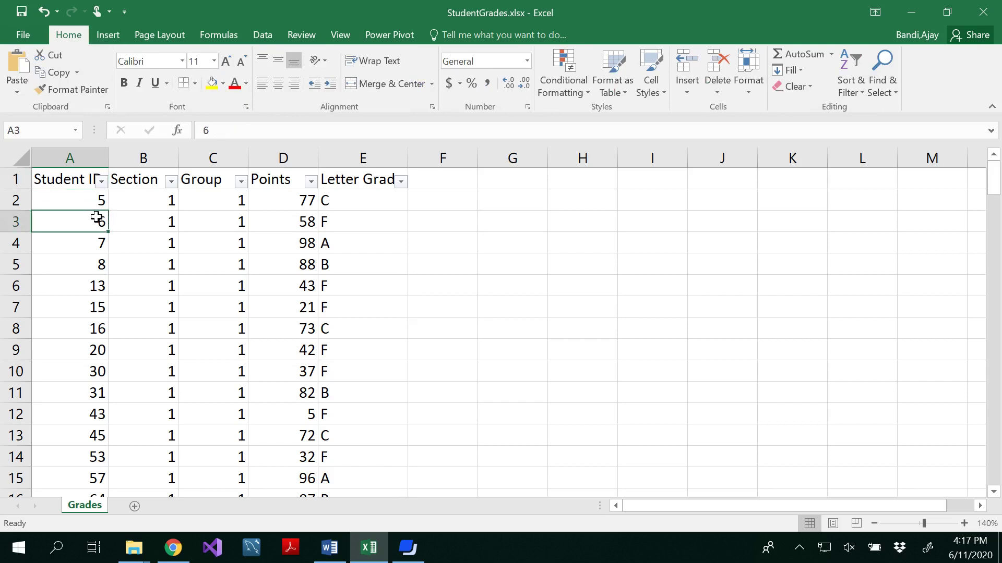
right_click(115, 37)
left_click(110, 32)
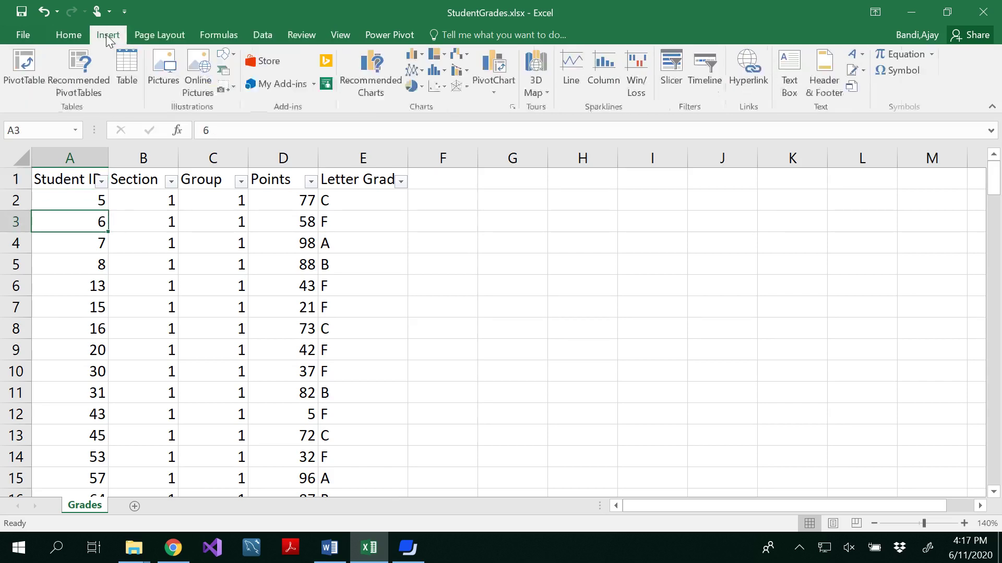
left_click(26, 73)
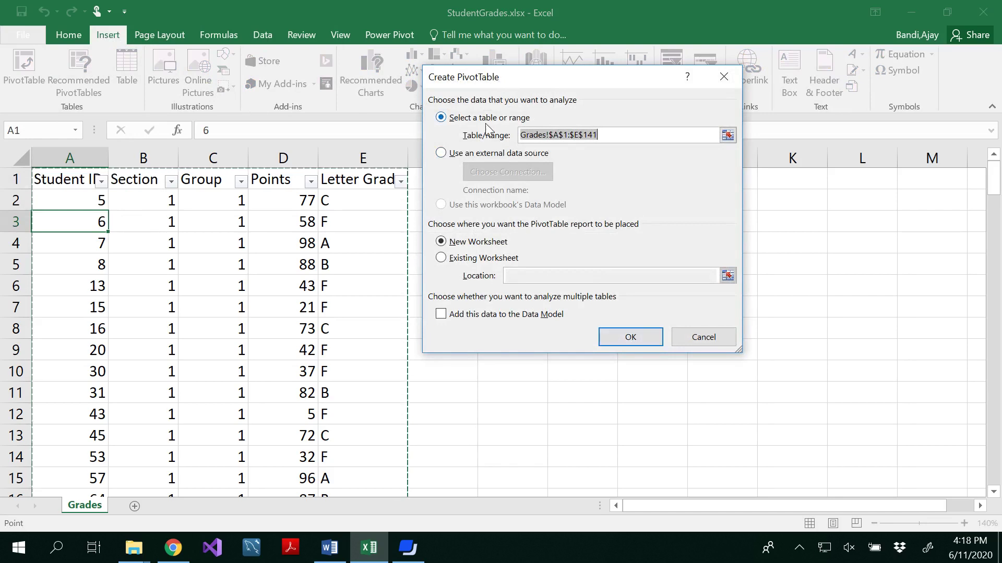
left_click(628, 339)
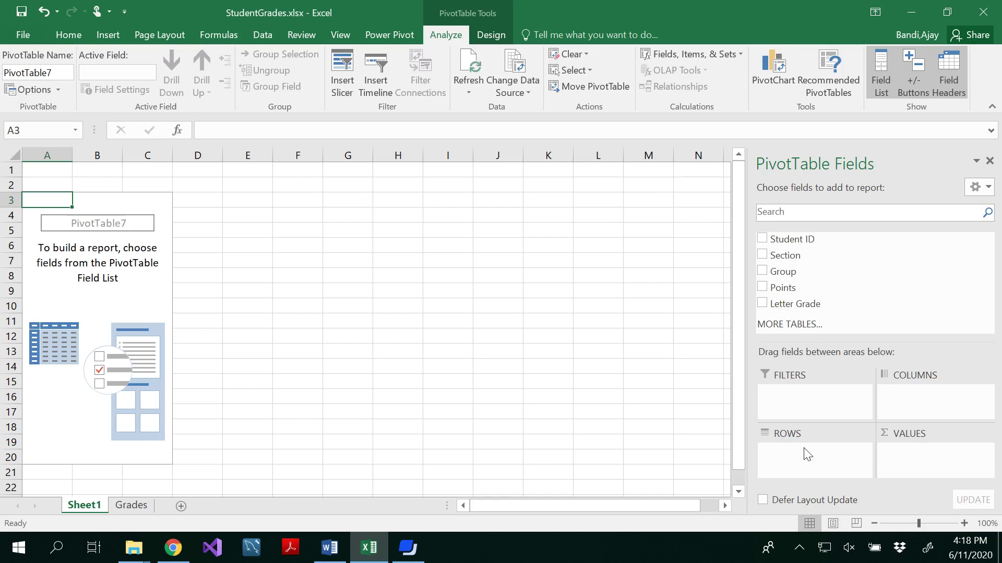
- Lay out the PivotTable for the first goal with Section as rows, Letter Grade as columns and Student ID as values
left_click(330, 548)
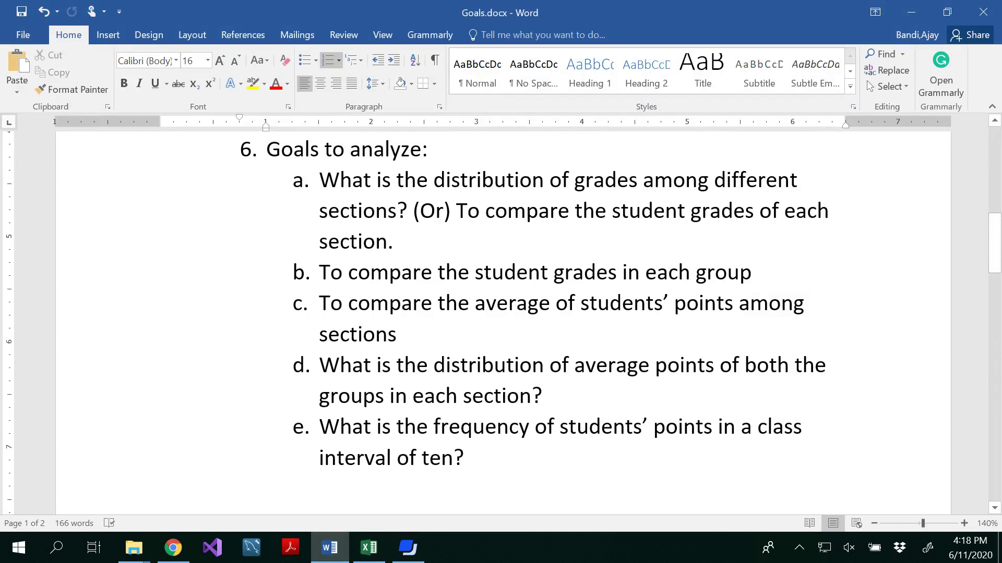
left_click(369, 547)
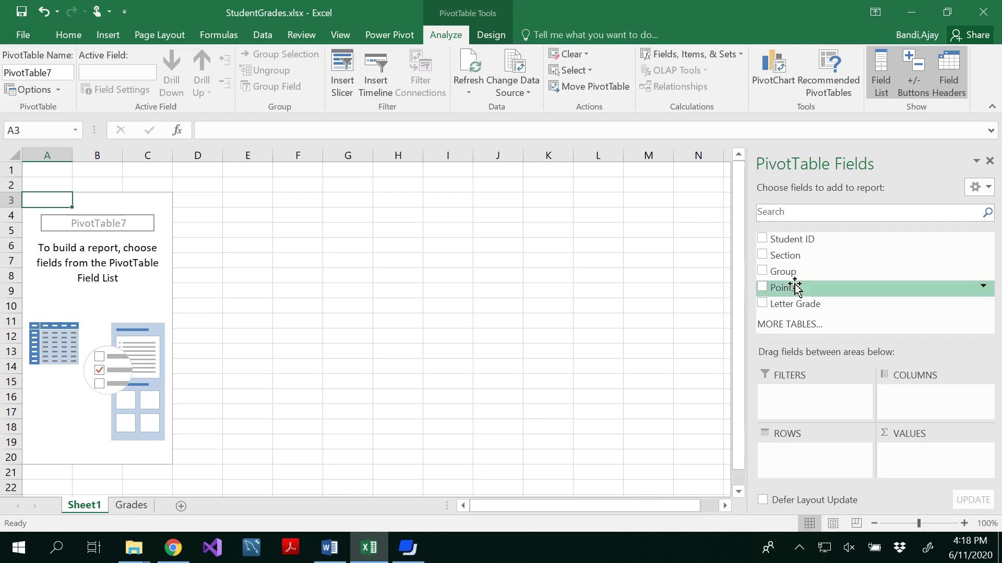
left_click_drag(787, 259, 801, 472)
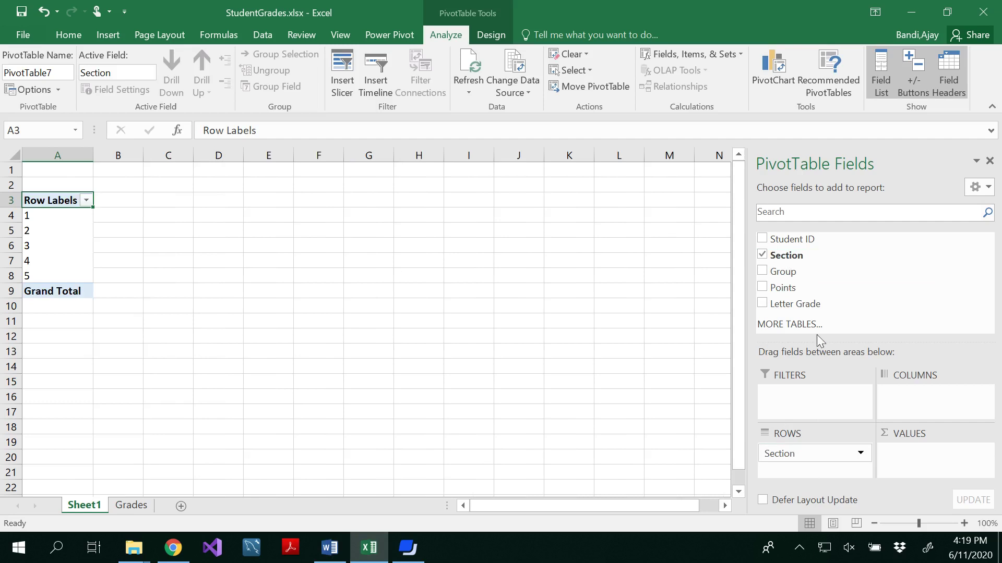
left_click_drag(794, 308, 921, 405)
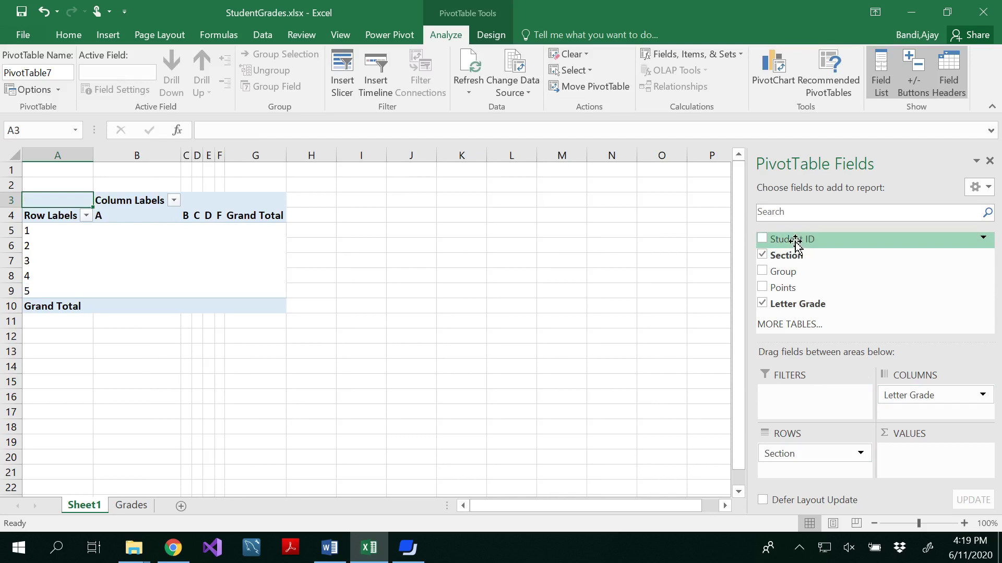
left_click_drag(795, 243, 938, 464)
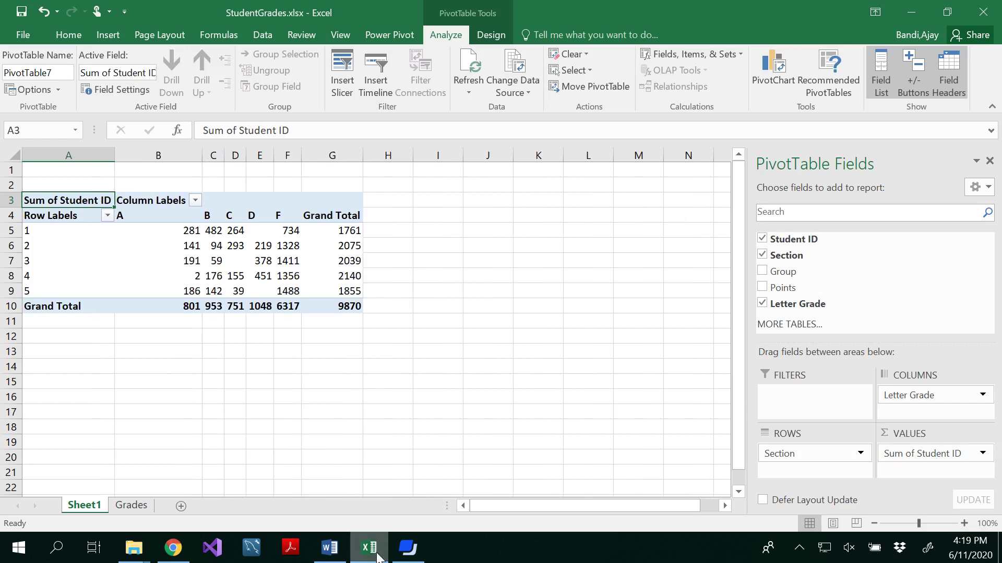
- Change the Student ID value field to be summarized by Count
mouse_move(376, 556)
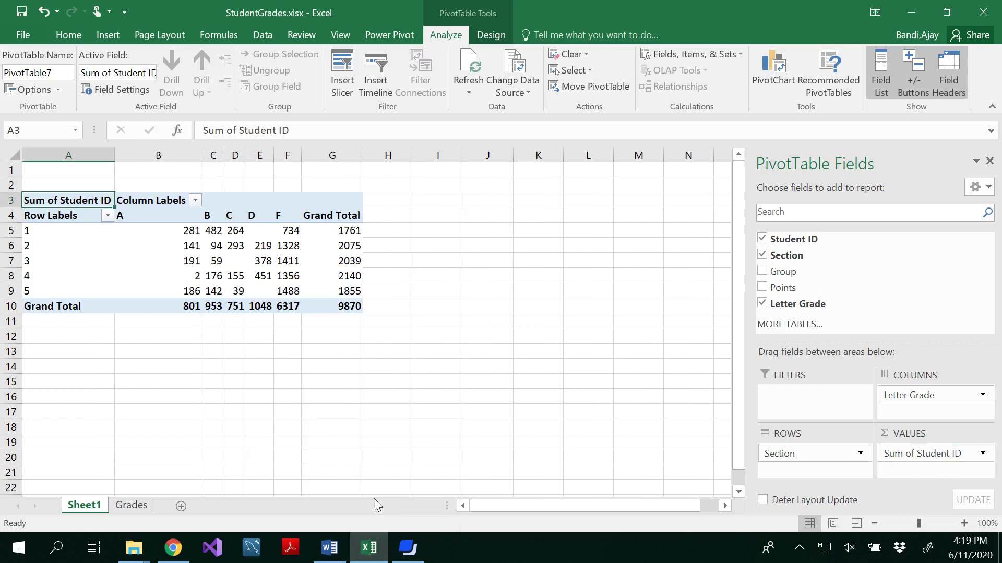
left_click(342, 547)
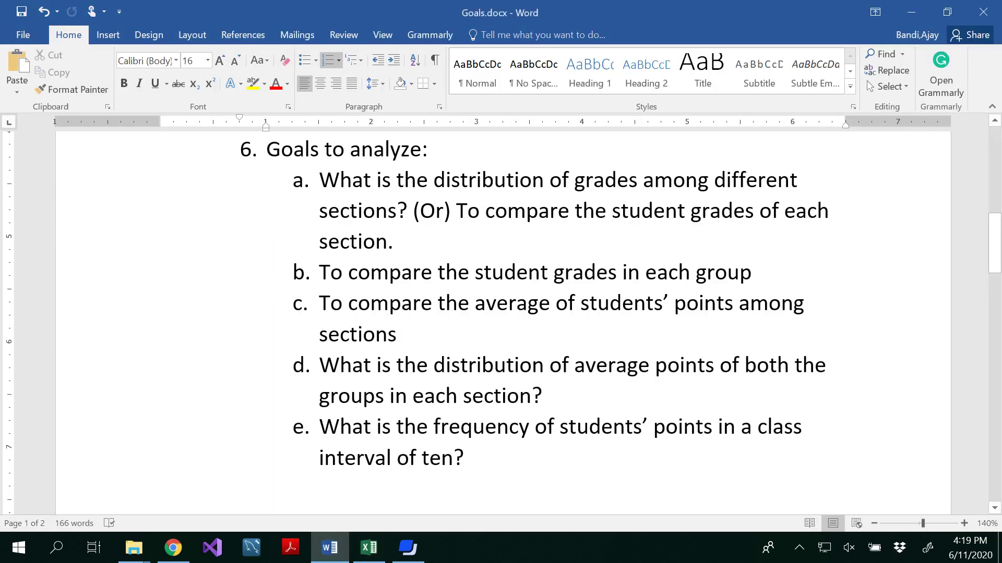
left_click(363, 549)
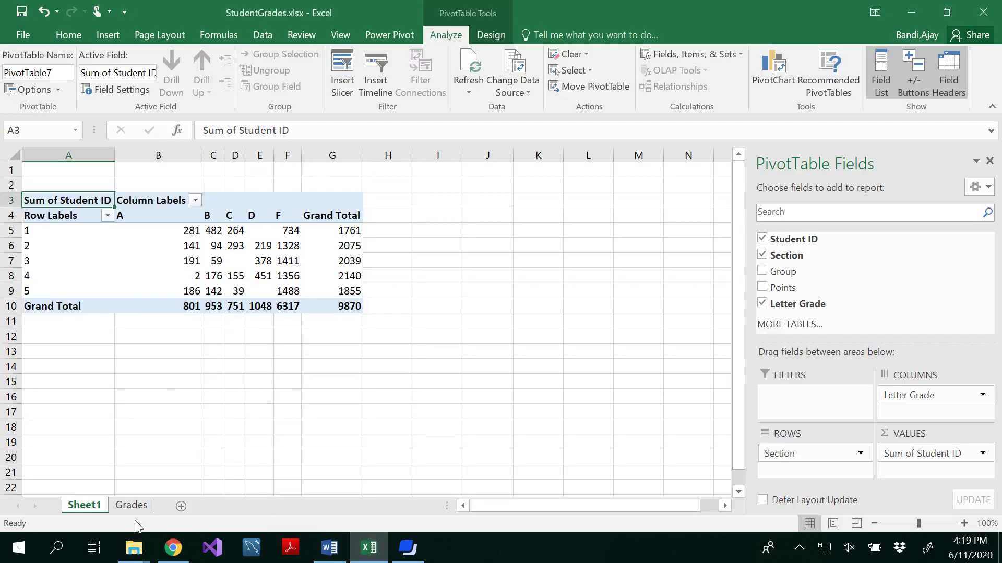
left_click(131, 505)
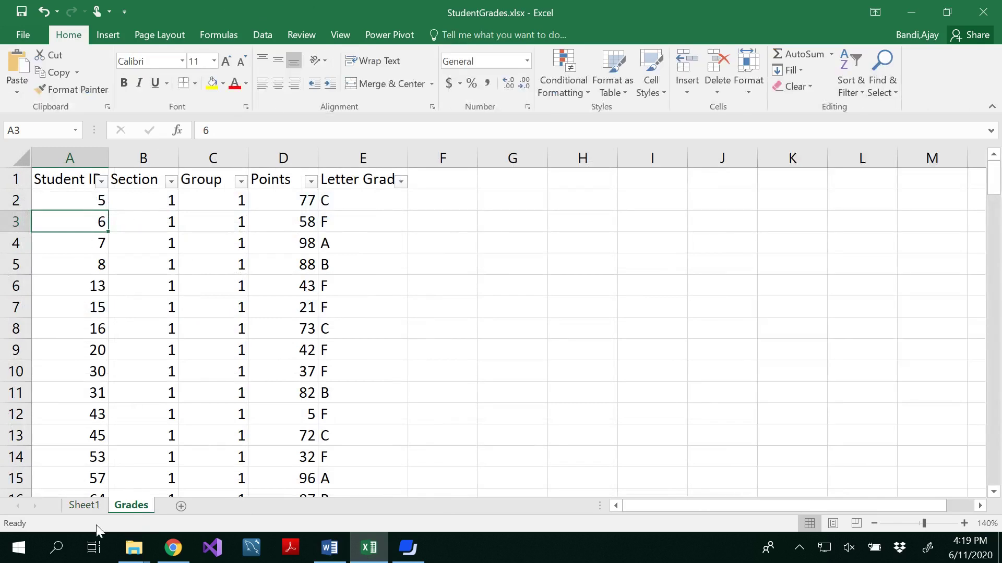
left_click(87, 506)
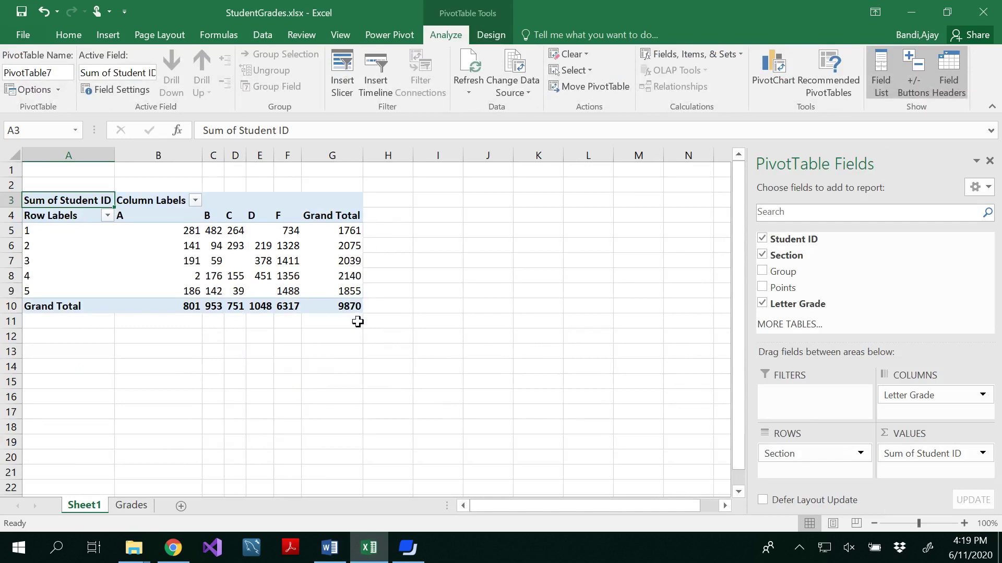
left_click(983, 454)
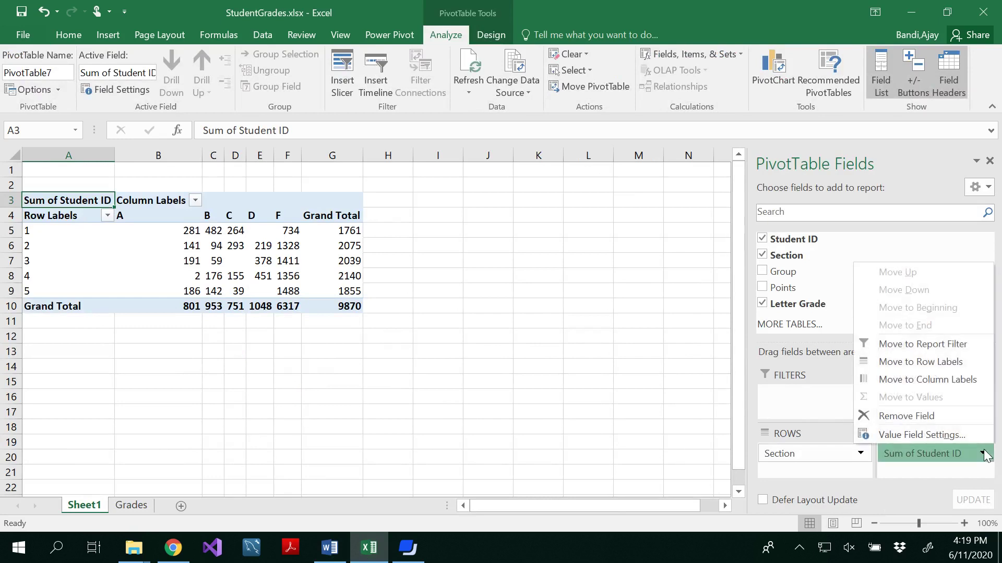
left_click(945, 435)
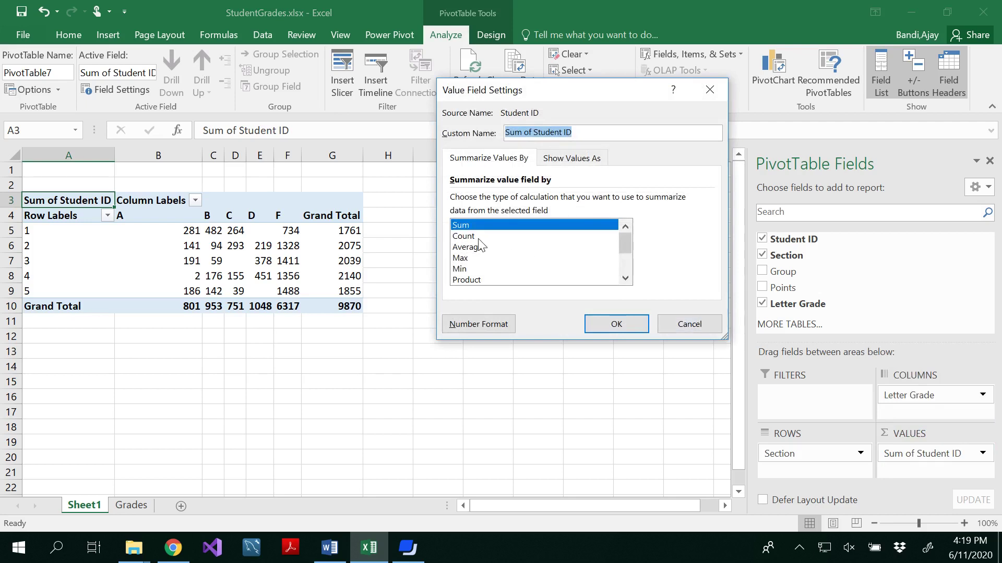
left_click(479, 239)
left_click(616, 324)
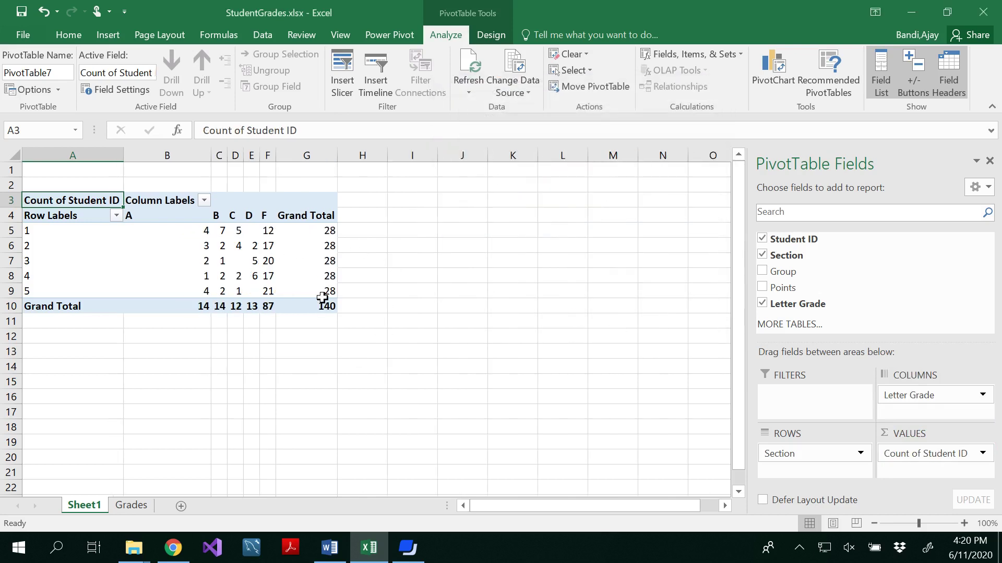
- Insert a Clustered Column PivotChart based on the section and letter grade PivotTable
mouse_move(322, 297)
mouse_move(195, 234)
mouse_move(222, 248)
mouse_move(333, 309)
mouse_move(130, 265)
mouse_move(57, 274)
left_click(93, 243)
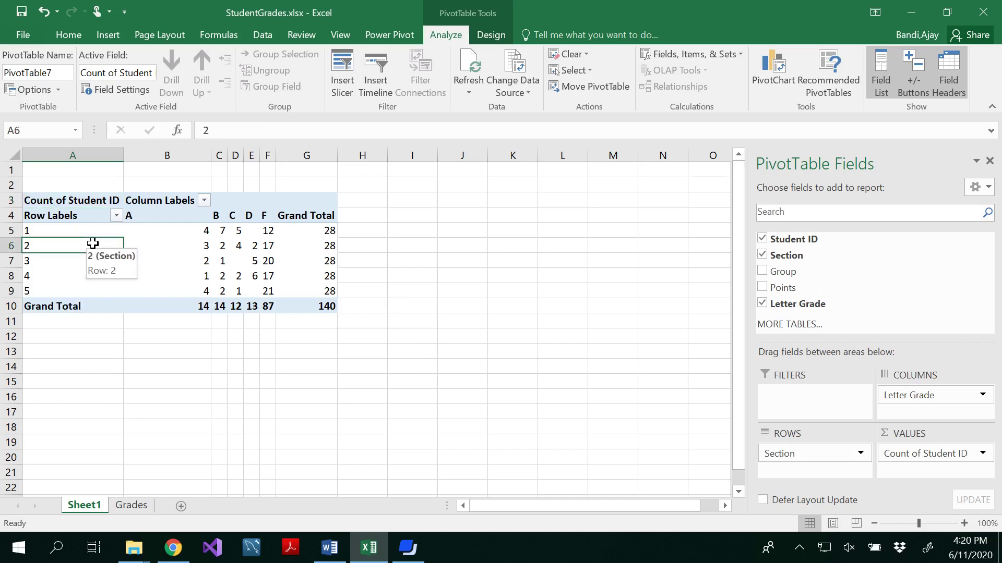
left_click(79, 36)
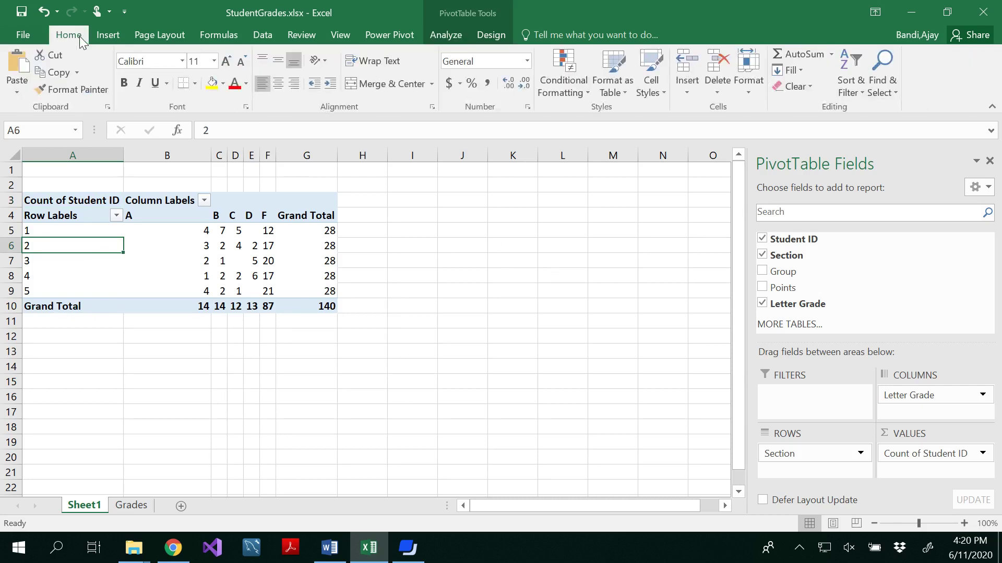
left_click(100, 37)
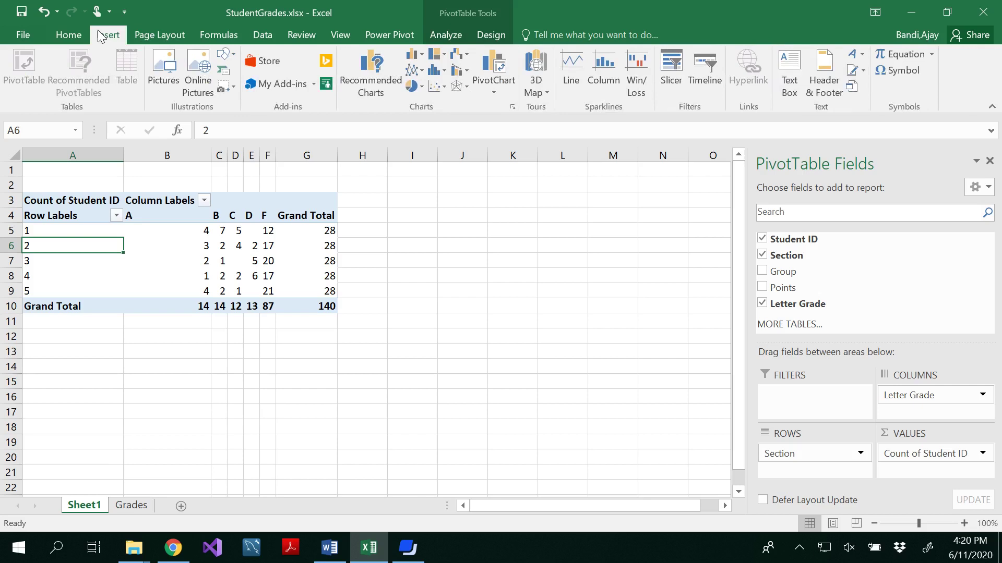
left_click(492, 85)
left_click(506, 104)
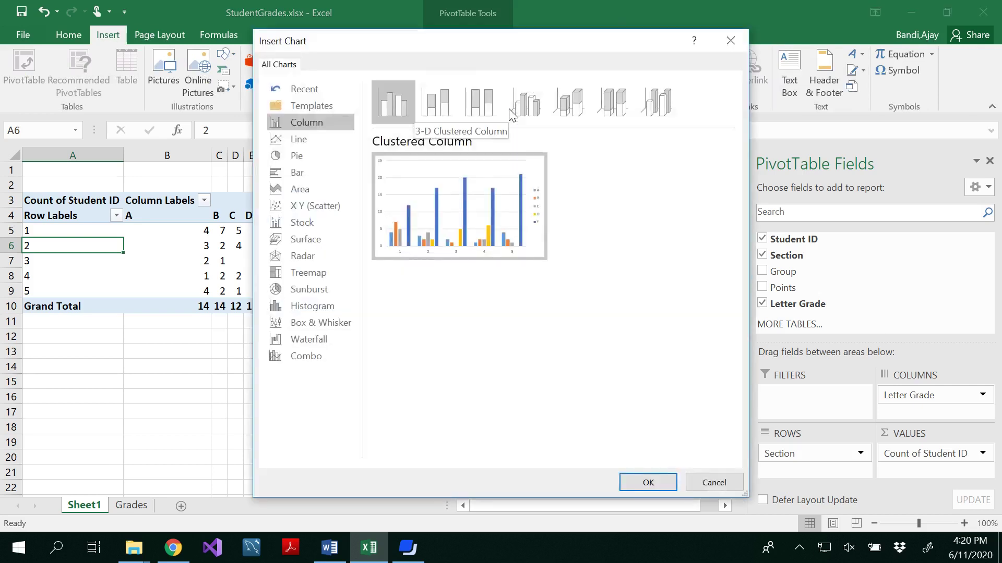
mouse_move(513, 205)
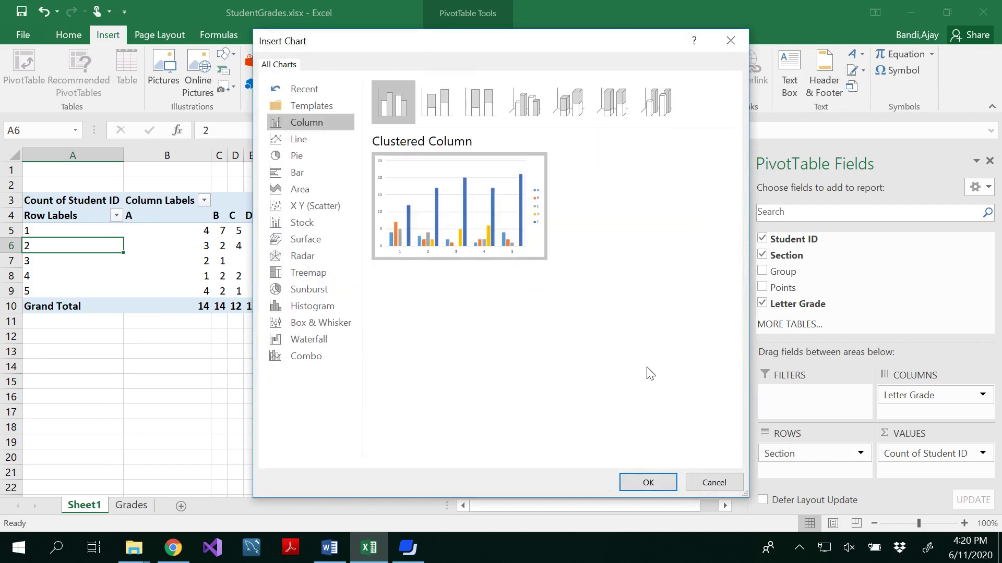
left_click(308, 157)
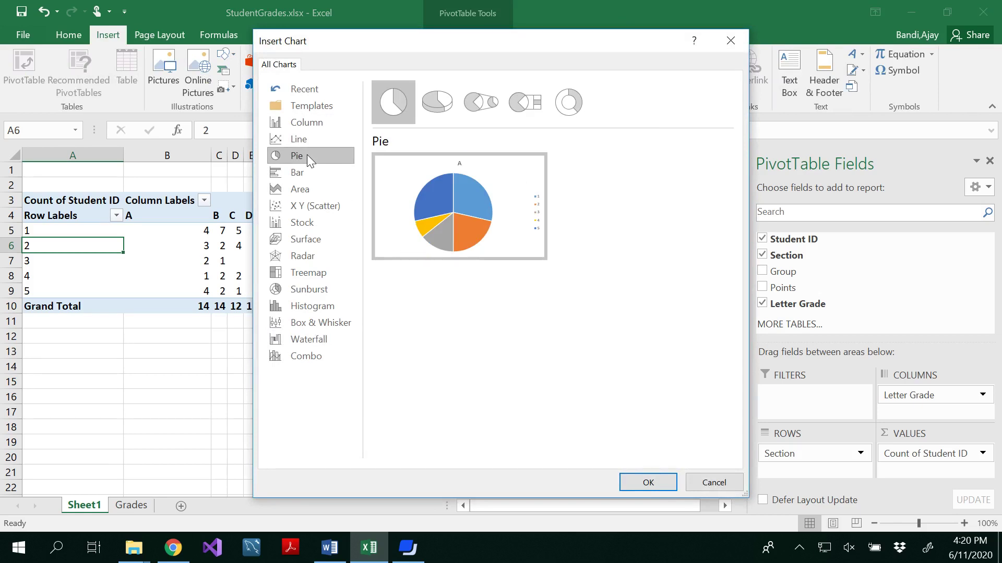
left_click(312, 122)
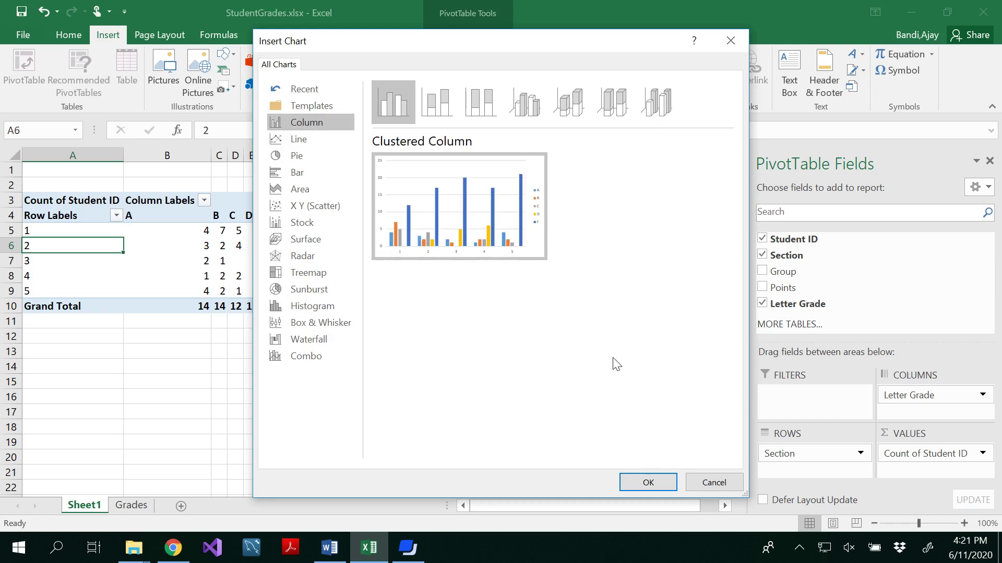
left_click(646, 481)
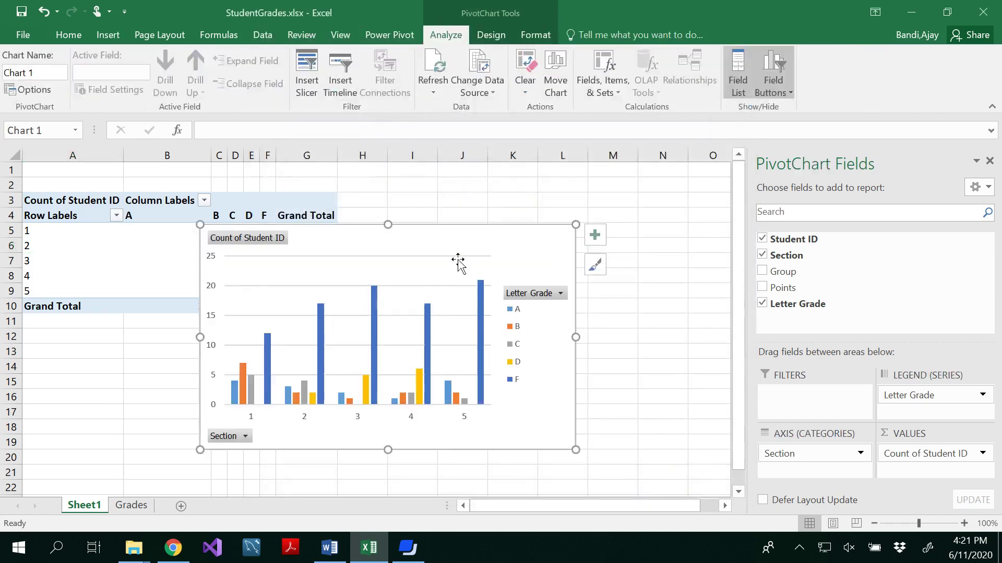
- Add data labels to the PivotChart and place it beside the PivotTable so that it does not cover the table
left_click_drag(447, 238, 585, 203)
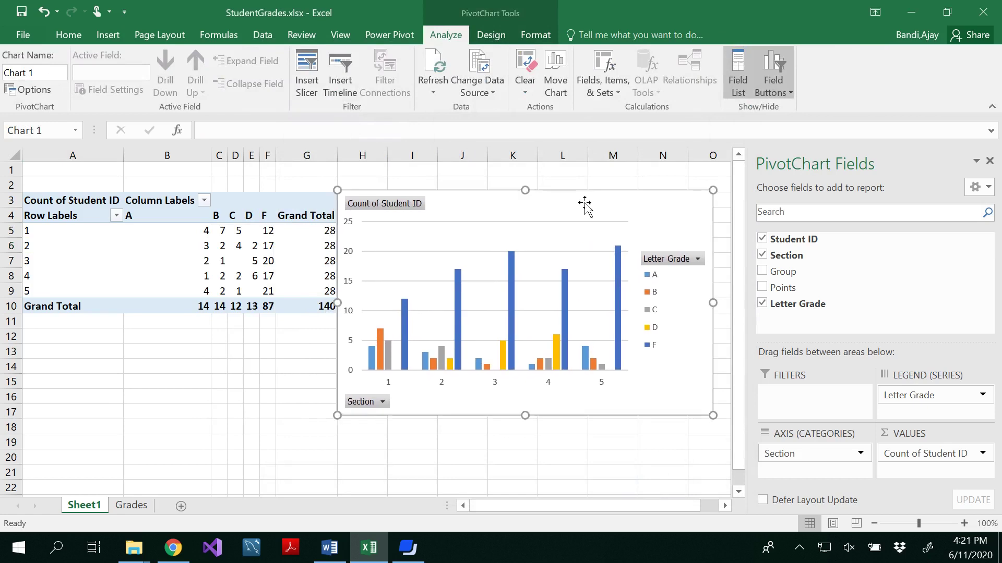
left_click_drag(637, 198, 596, 200)
left_click(691, 207)
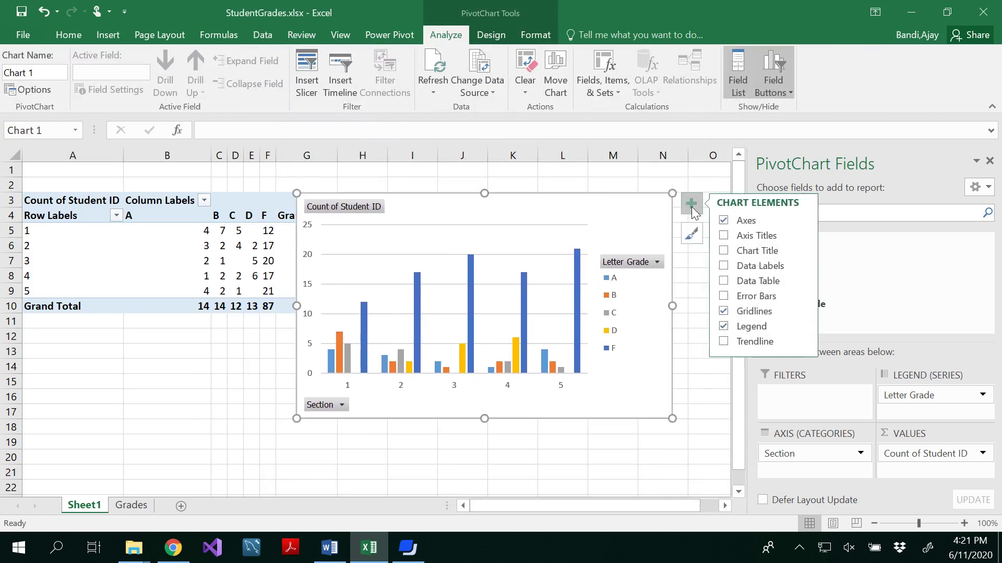
left_click(724, 266)
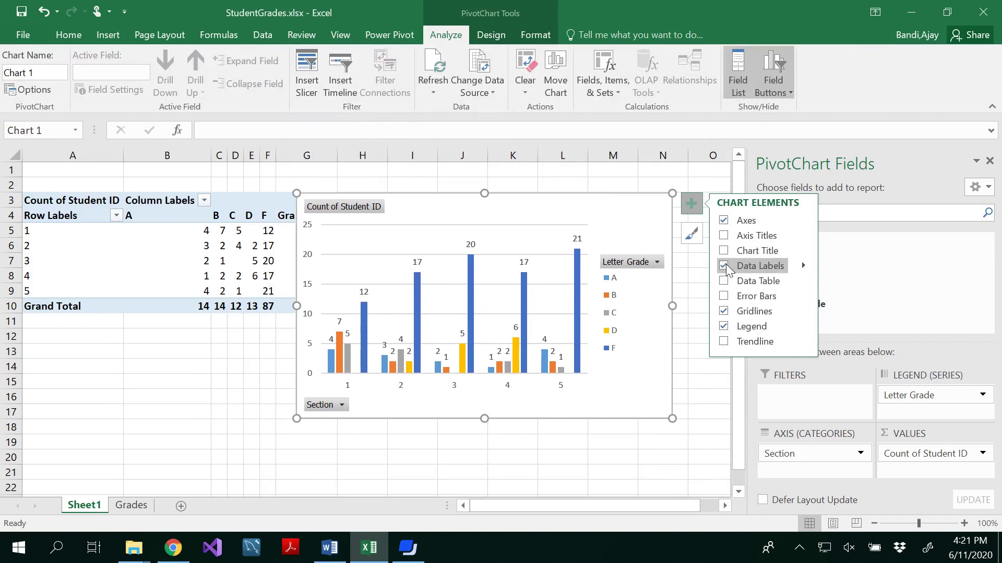
left_click(676, 449)
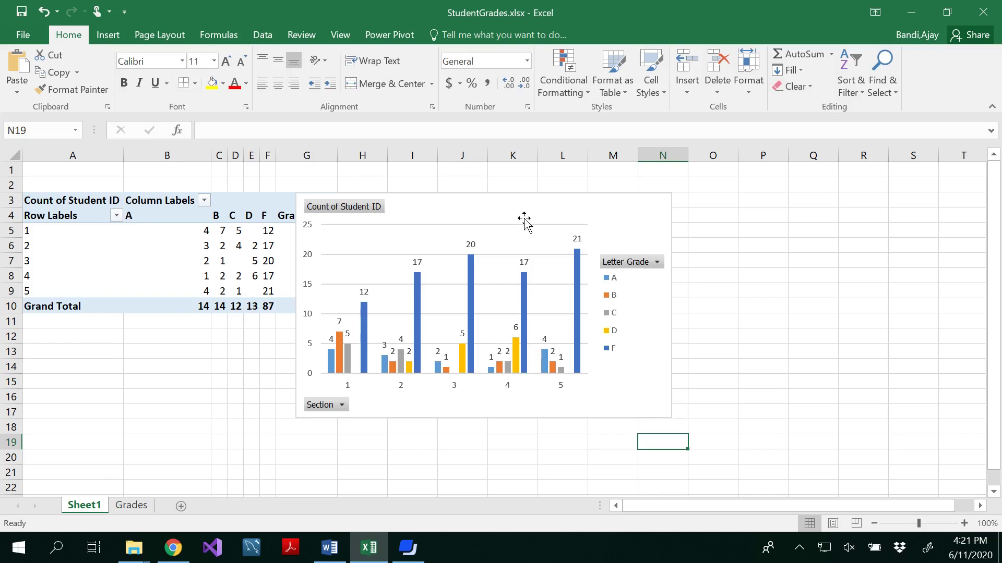
left_click_drag(521, 204, 579, 196)
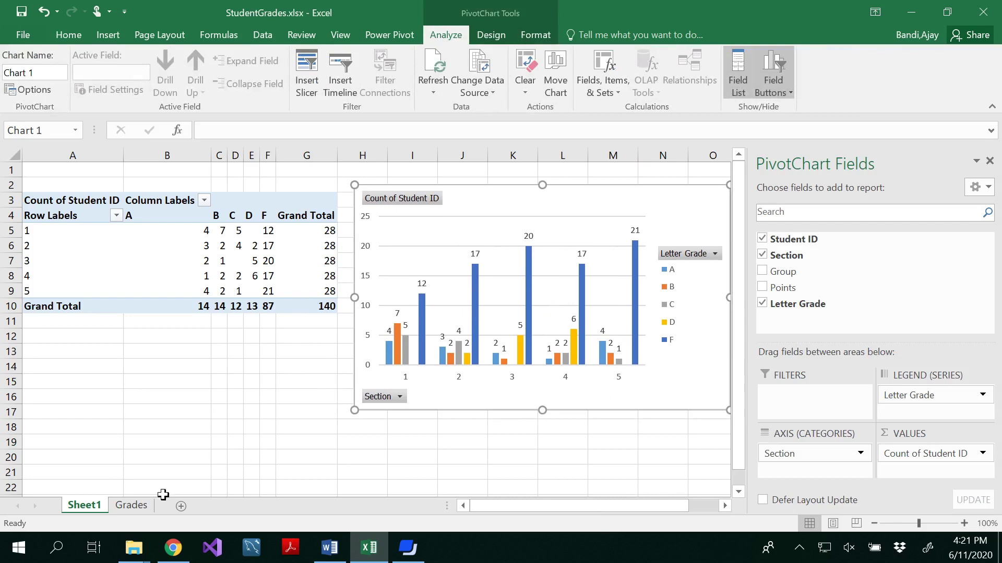
- Rename the PivotTable's worksheet as Goal1
right_click(89, 508)
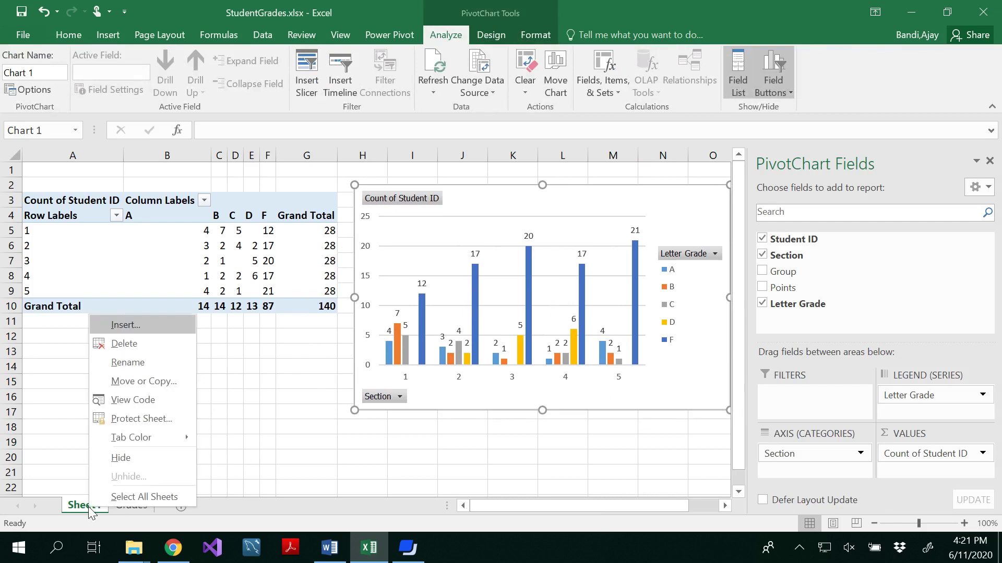
left_click(136, 362)
type("Goal")
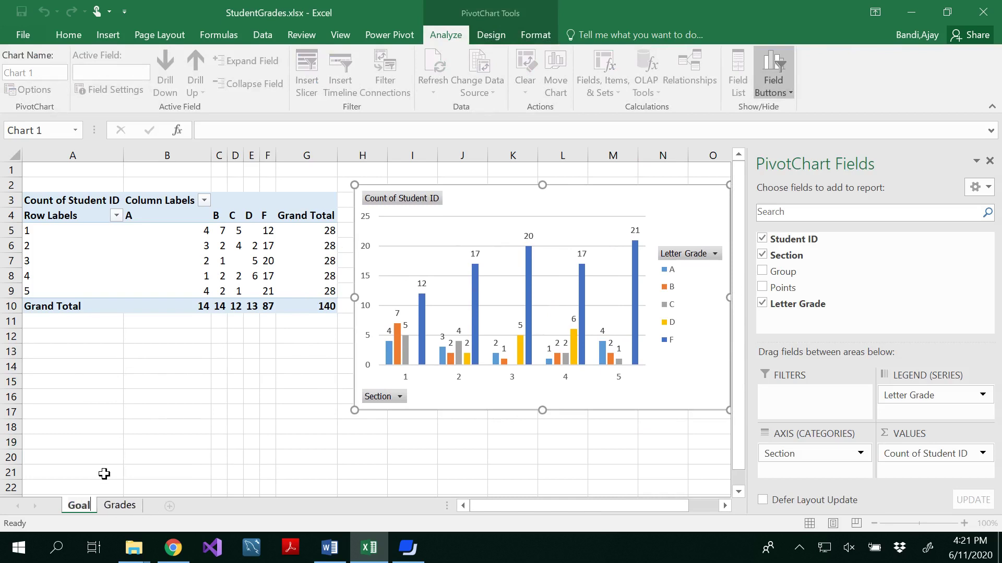
type("1")
key("Return")
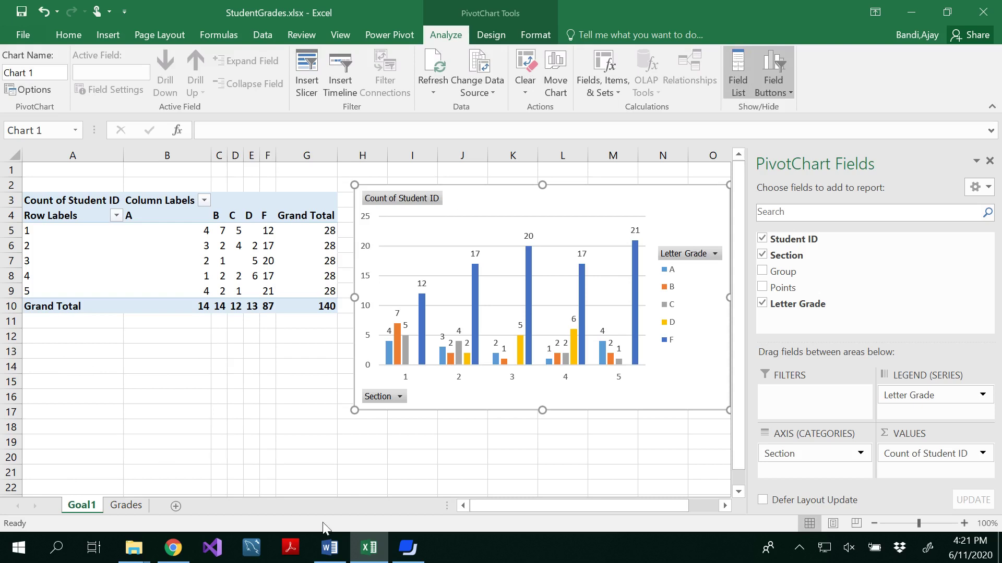
- Copy the text of goal a from Goals.docx in Word and paste it into cell A12 of the Goal1 sheet in Excel
left_click(330, 548)
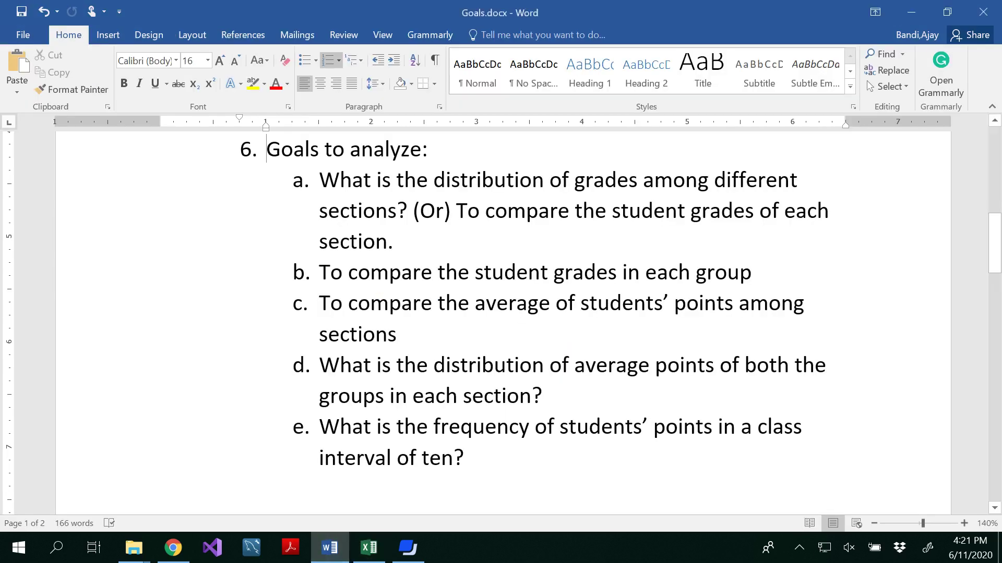
left_click_drag(319, 180, 441, 239)
key("ctrl+c")
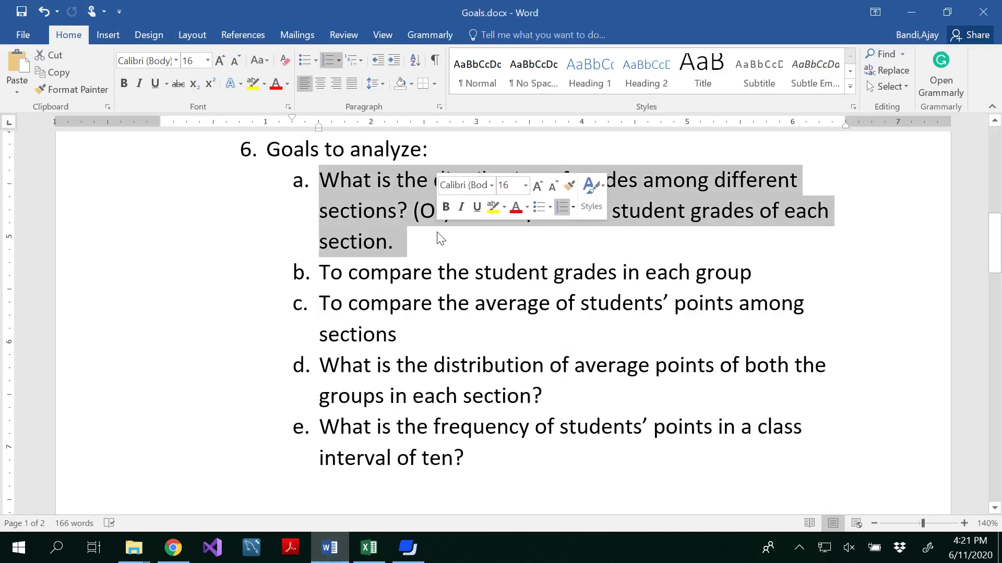
left_click(369, 548)
left_click(48, 340)
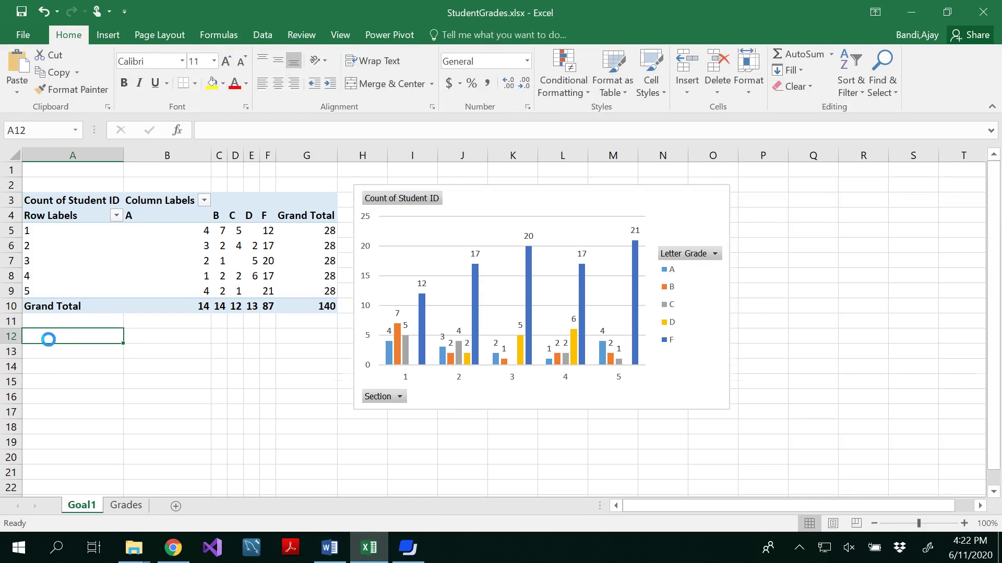
key("ctrl+v")
left_click(156, 397)
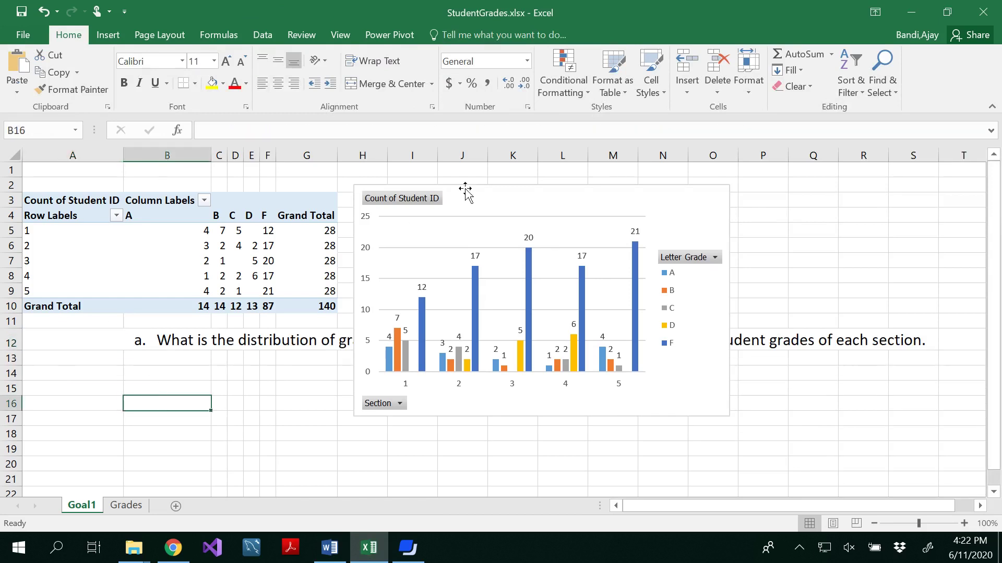
- Reposition the PivotChart on the Goal1 sheet beside the PivotTable and inspect its data points
left_click_drag(471, 190, 630, 165)
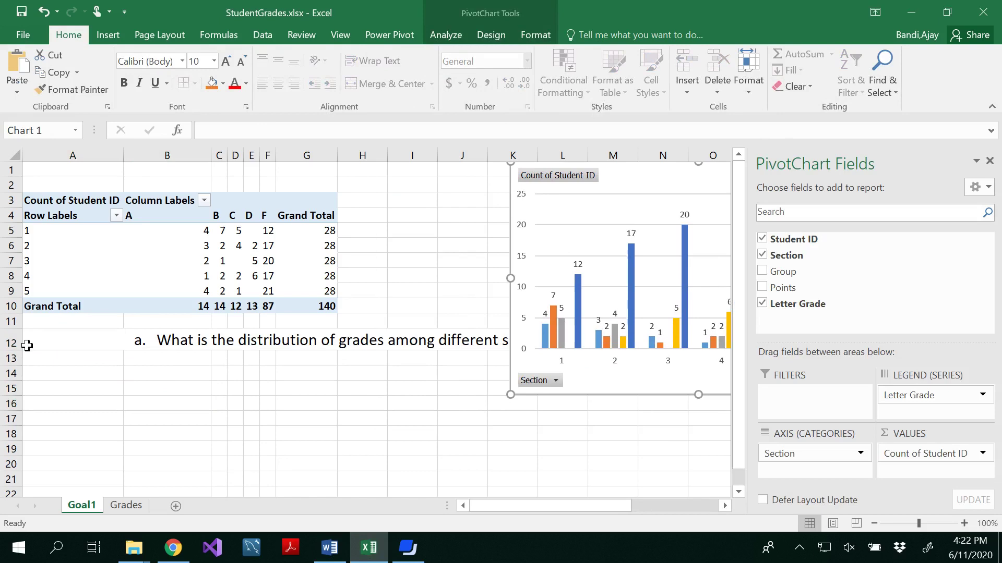
left_click_drag(650, 172, 428, 373)
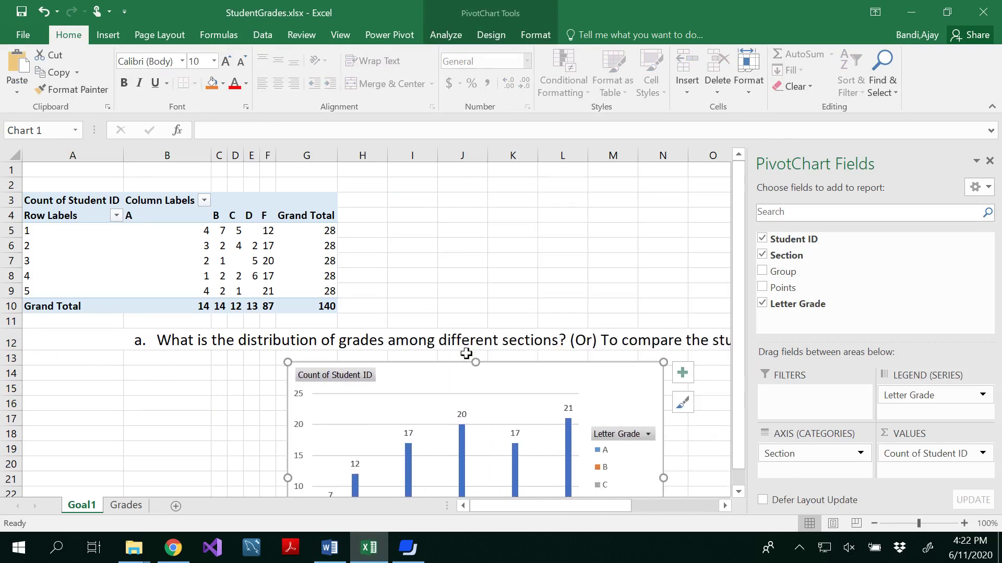
left_click_drag(518, 374, 577, 192)
left_click(525, 452)
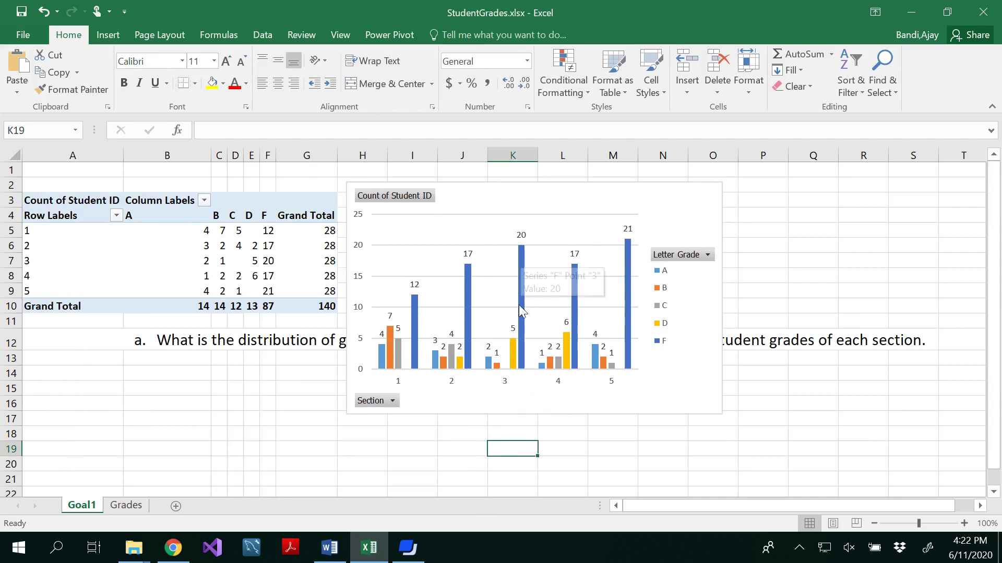
mouse_move(631, 245)
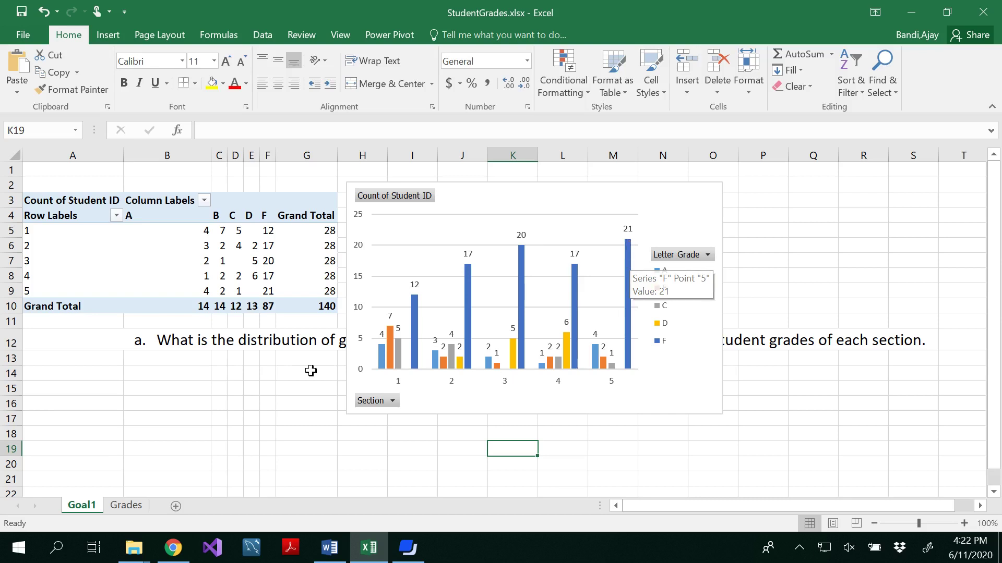
mouse_move(632, 346)
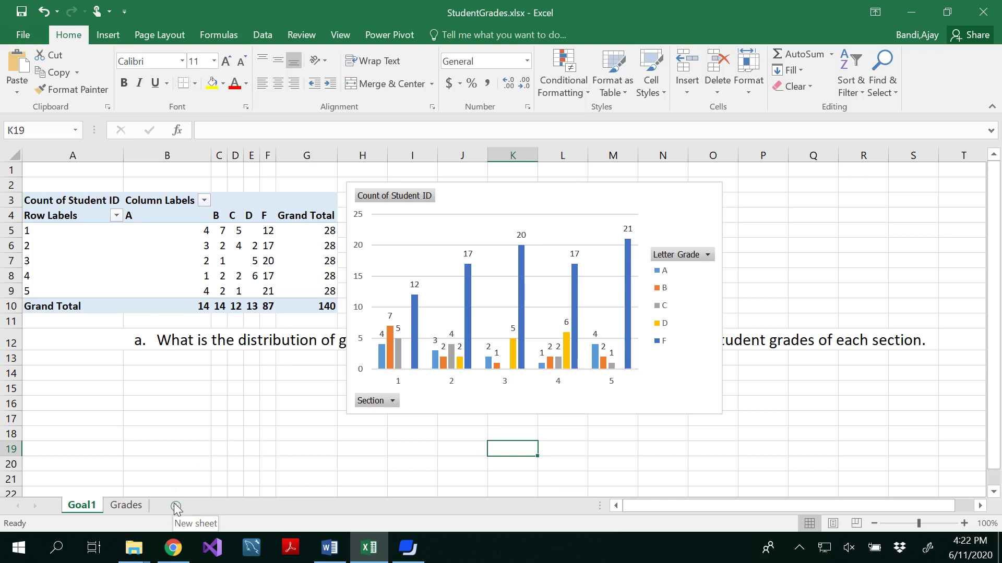
- Check goal b in the Word document and create a PivotTable from the Grades data in a new Excel worksheet
left_click(131, 506)
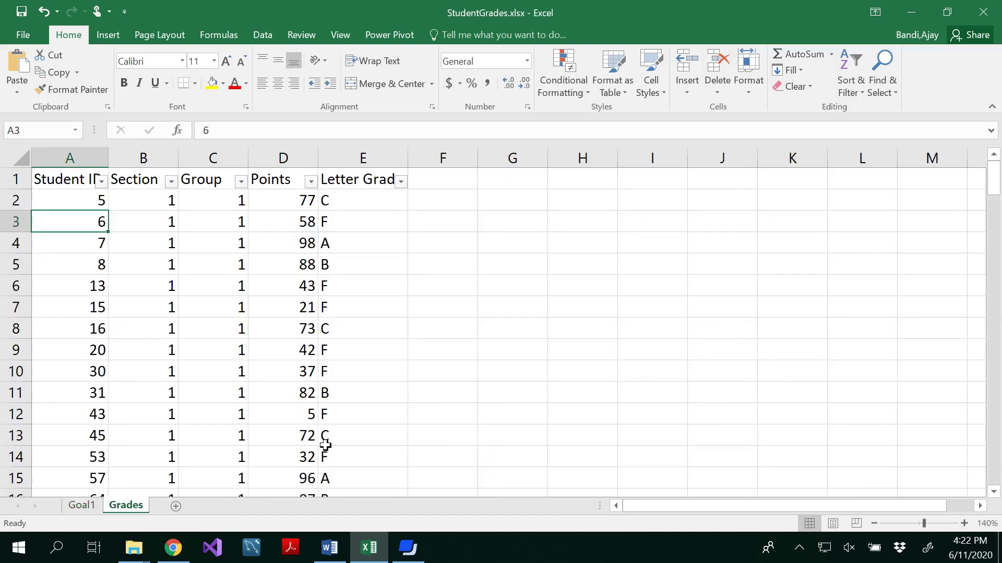
left_click(329, 548)
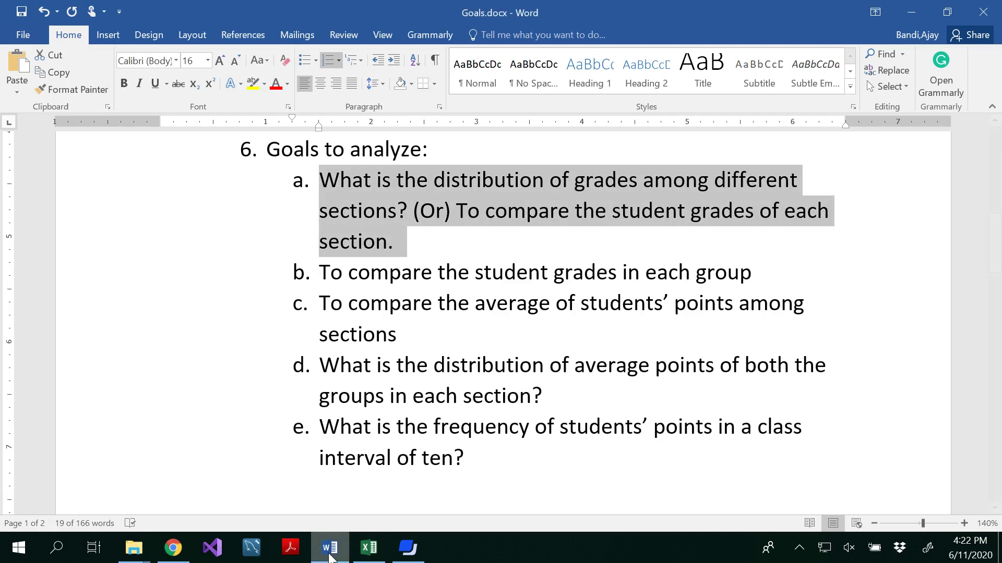
left_click(366, 553)
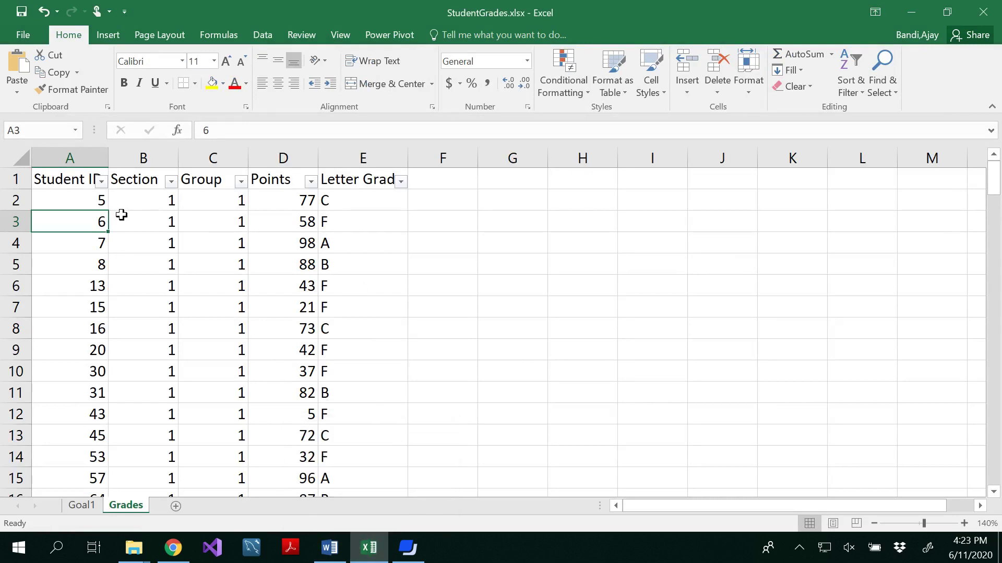
left_click(115, 36)
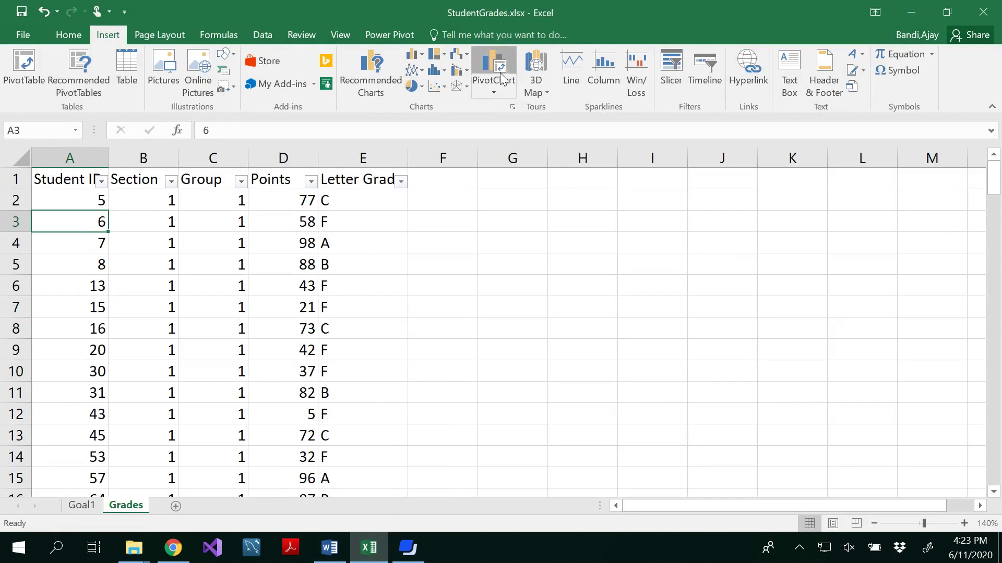
left_click(37, 71)
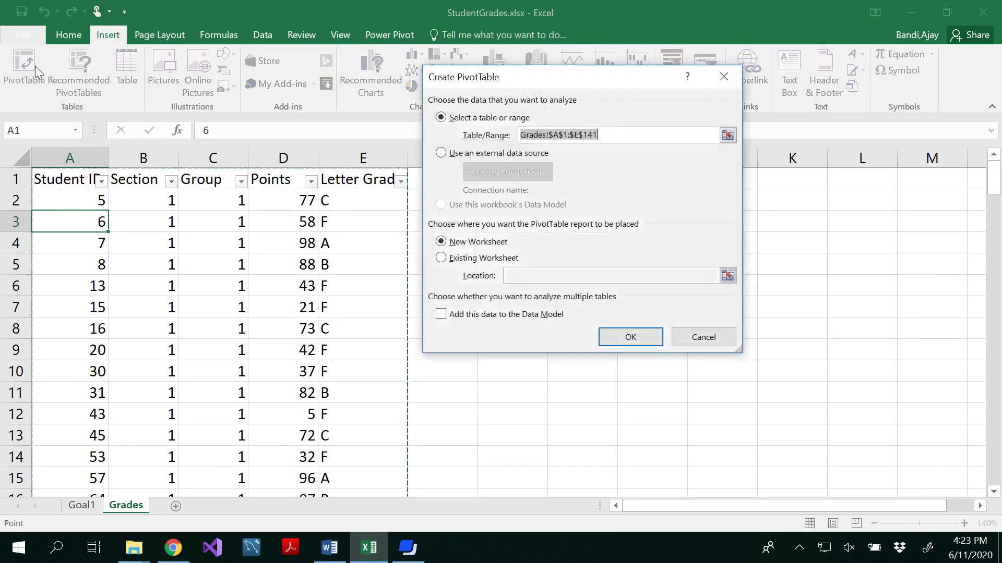
left_click(647, 339)
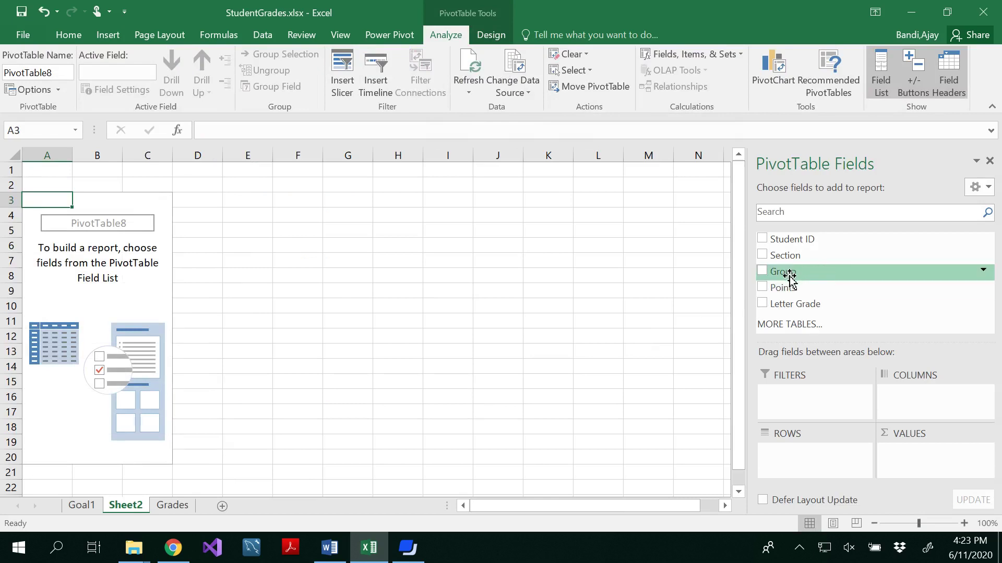
- Lay out the new PivotTable with Letter Grade as the row field and Group as the column field
left_click(763, 272)
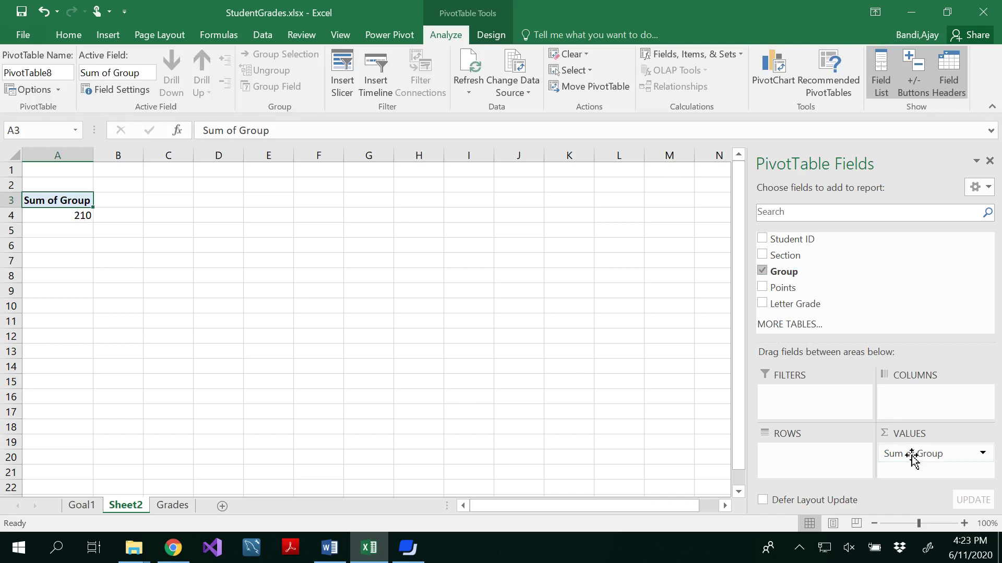
left_click_drag(917, 454, 825, 456)
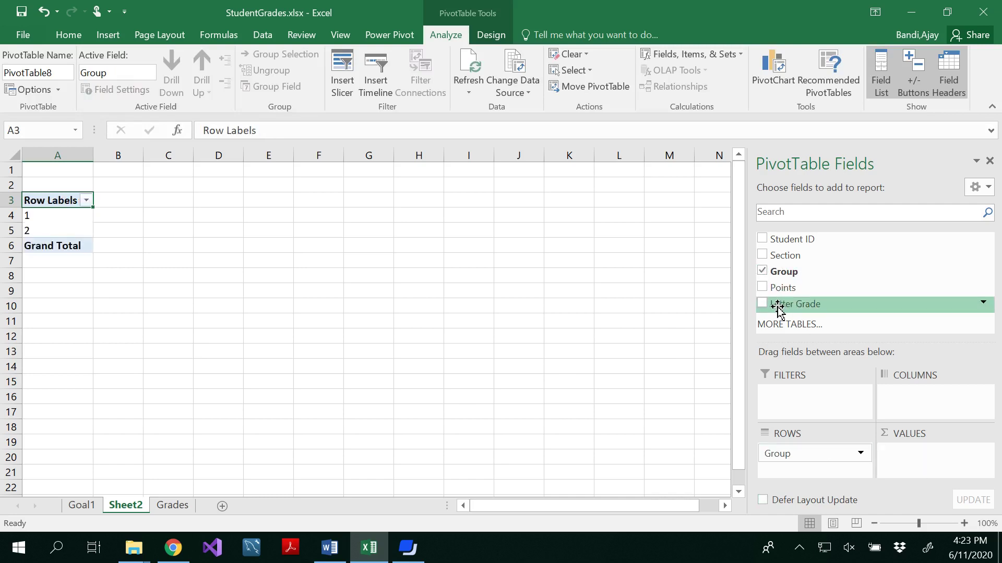
left_click(760, 304)
left_click_drag(777, 304, 912, 405)
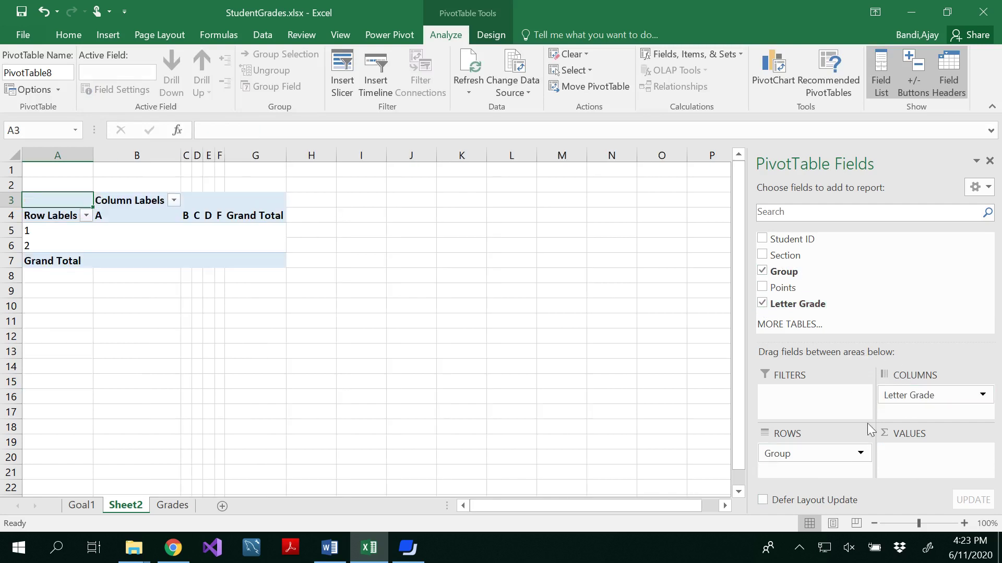
mouse_move(934, 396)
left_mouse_down()
mouse_move(817, 481)
mouse_move(937, 404)
left_mouse_up()
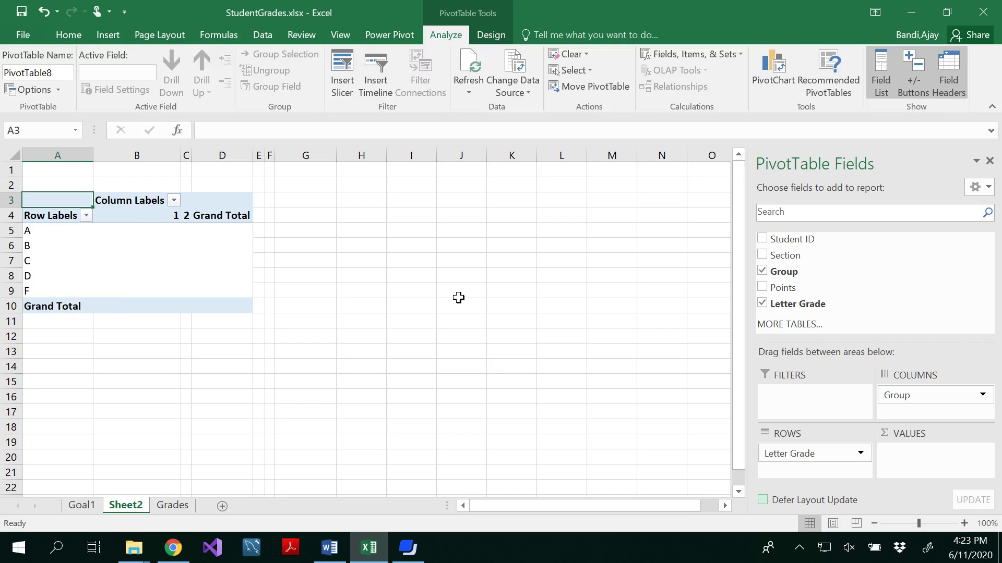
- Add Student ID to the PivotTable's values and summarize it by Count
left_click_drag(785, 238, 944, 466)
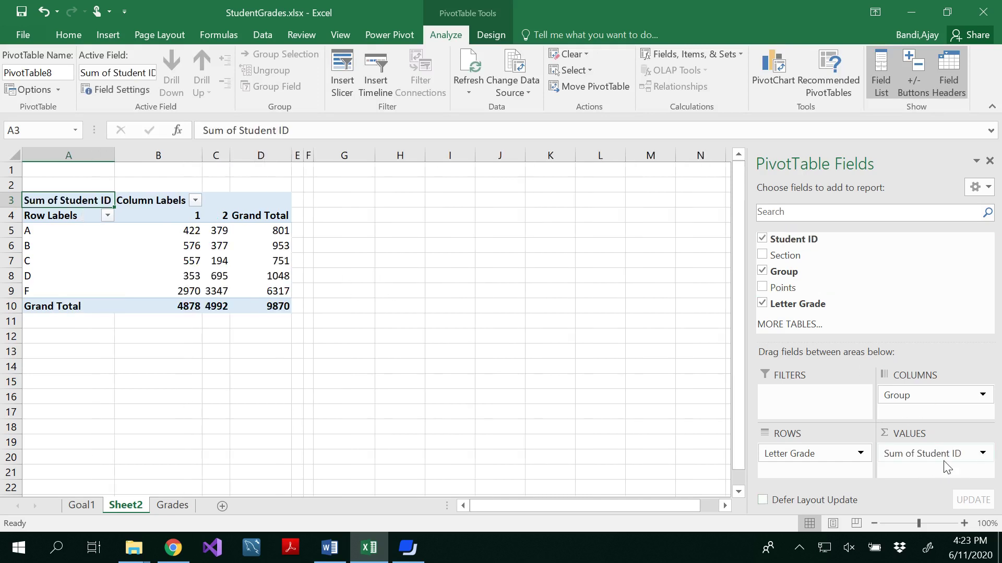
left_click(983, 454)
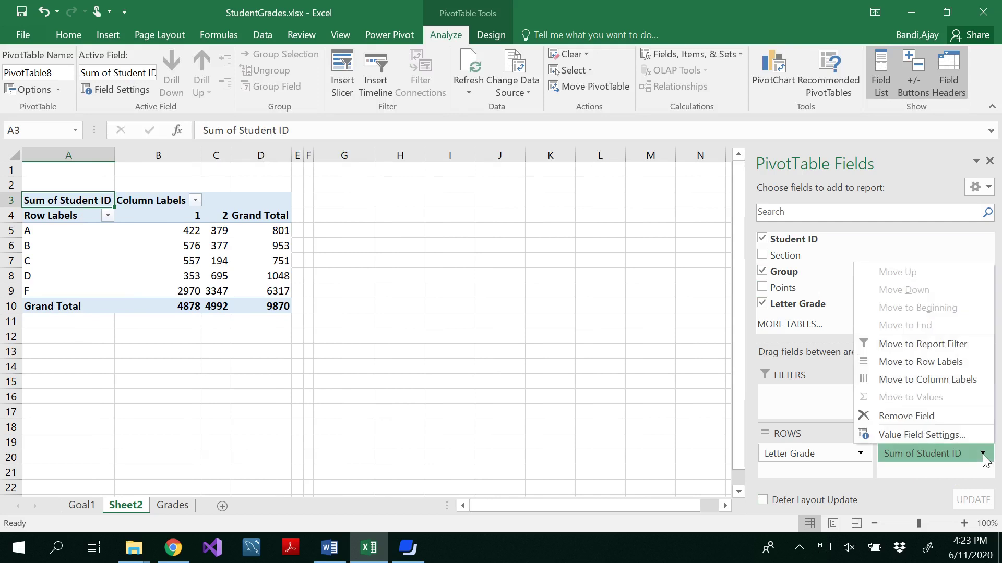
left_click(943, 435)
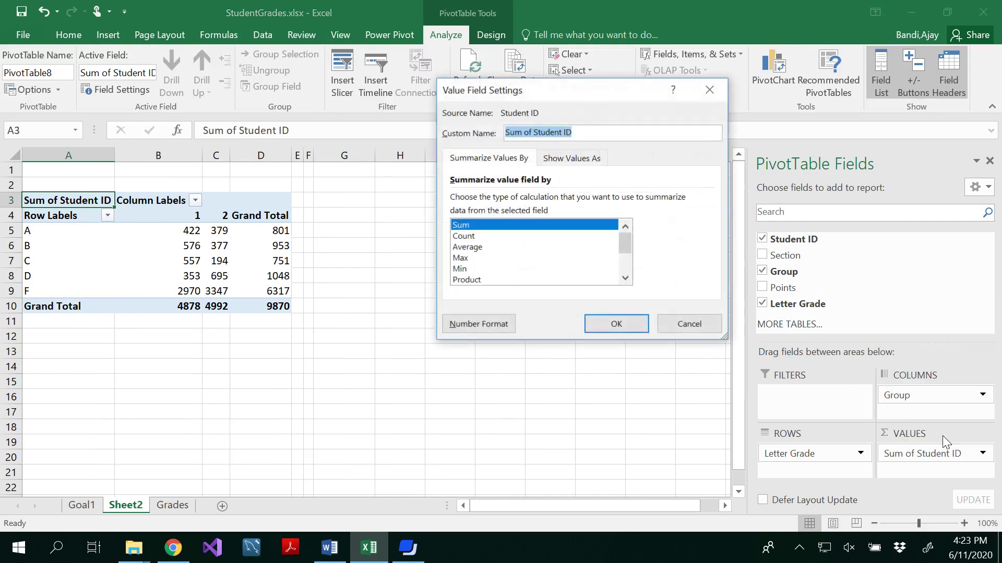
left_click(544, 235)
left_click(609, 322)
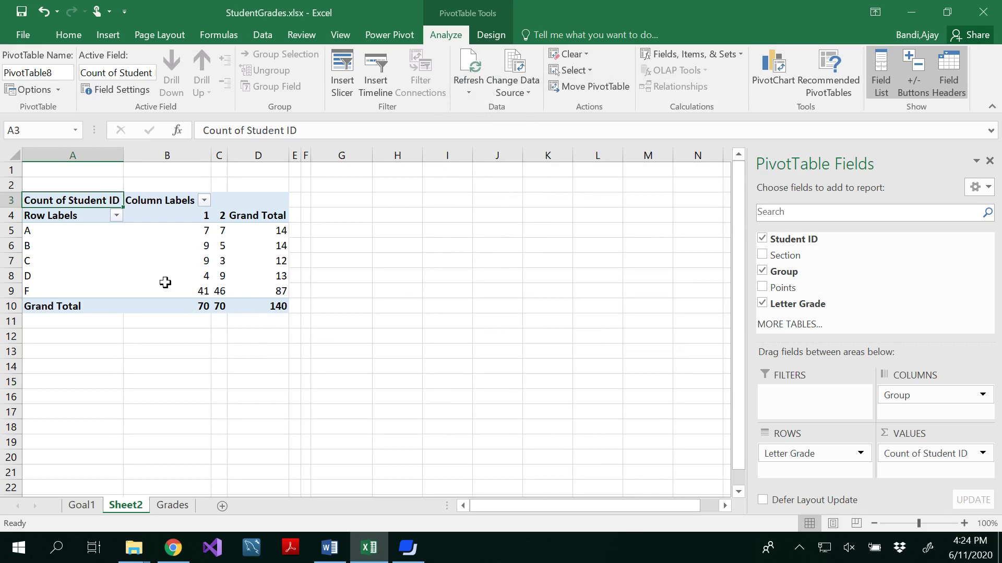
- Insert a Clustered Column PivotChart based on the letter grade and group PivotTable
mouse_move(151, 275)
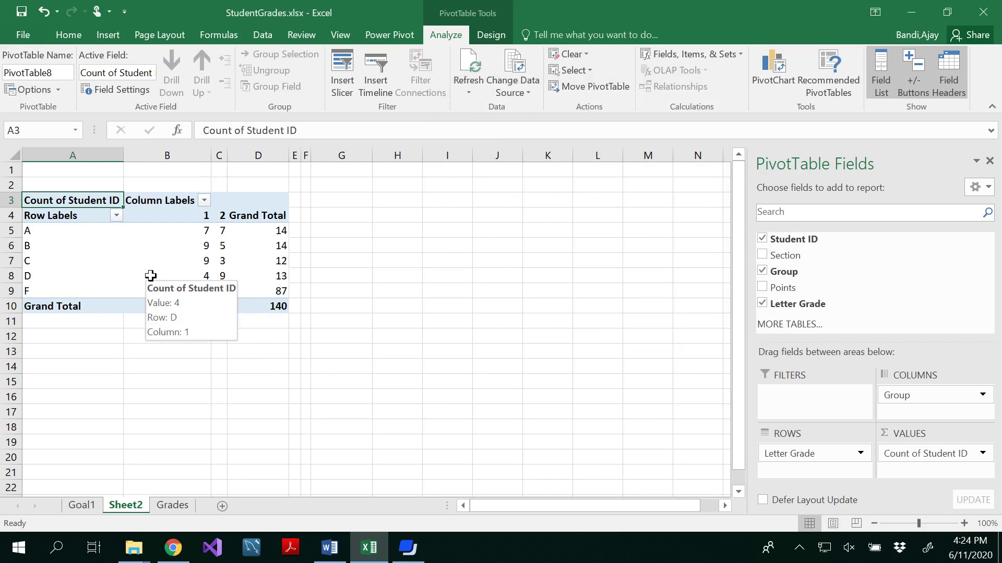
left_click(61, 249)
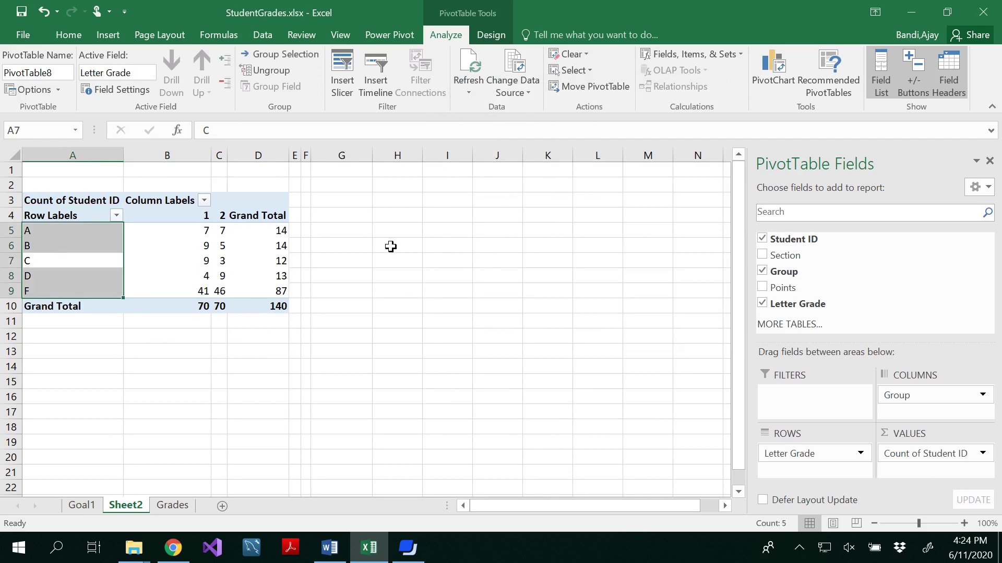
left_click(107, 35)
left_click(493, 77)
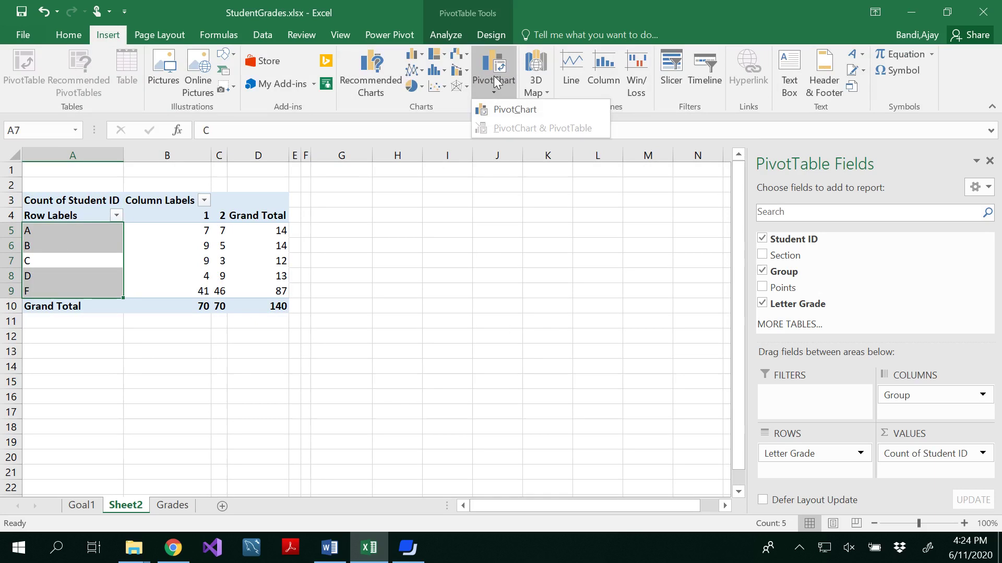
left_click(519, 106)
mouse_move(481, 222)
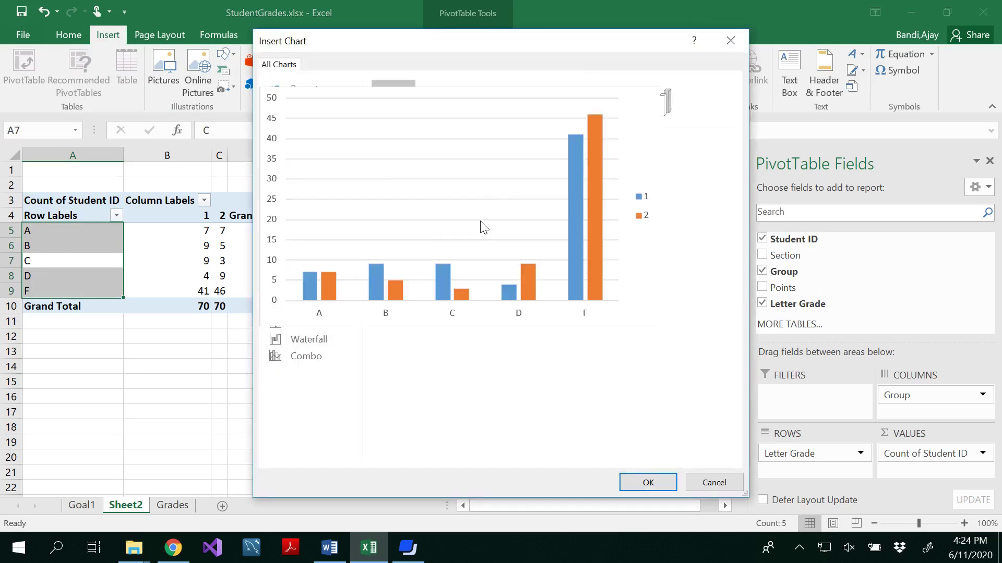
left_click(647, 482)
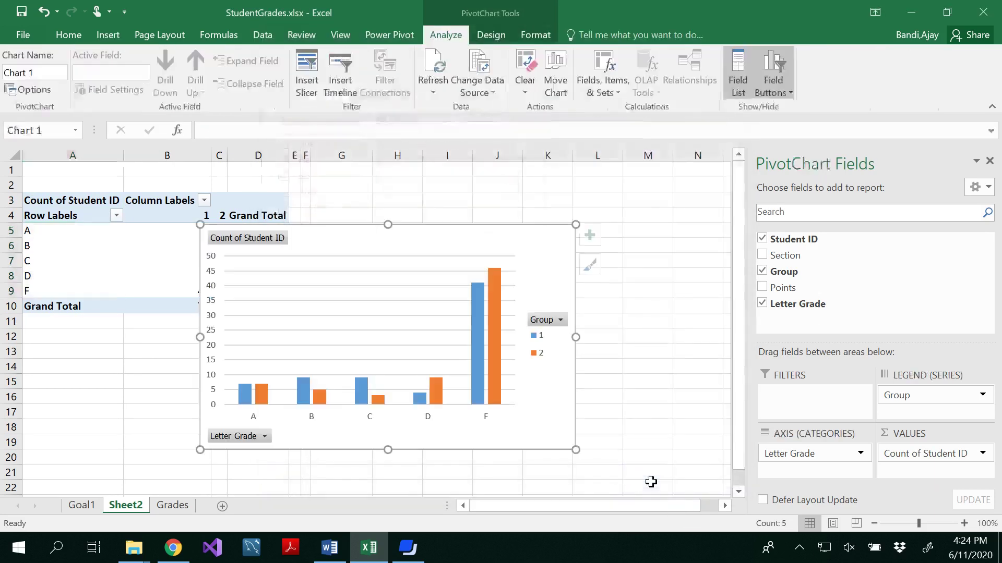
- Place the letter grade and group PivotChart clear of its PivotTable and add data labels to its columns
left_click_drag(486, 235, 597, 233)
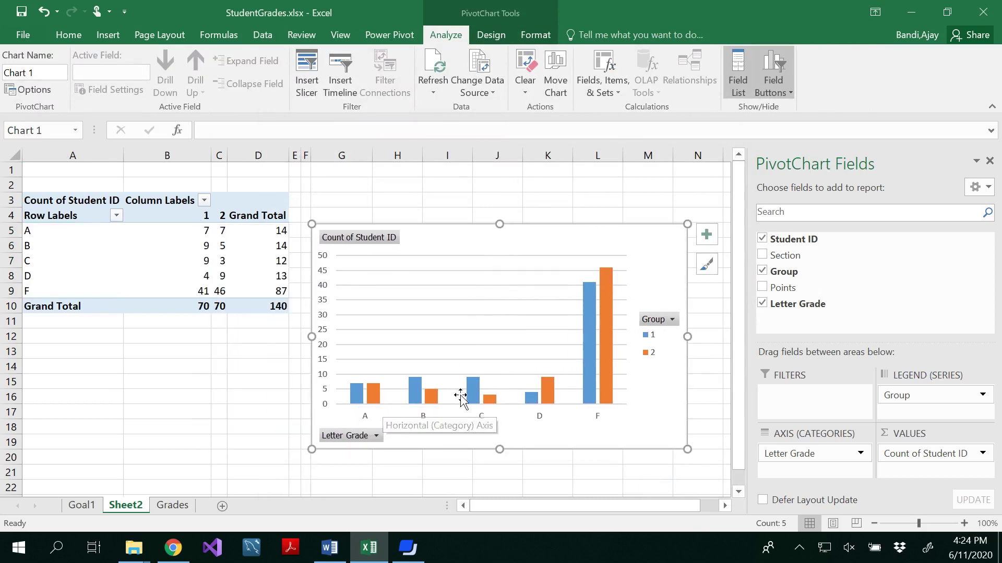
left_click(704, 239)
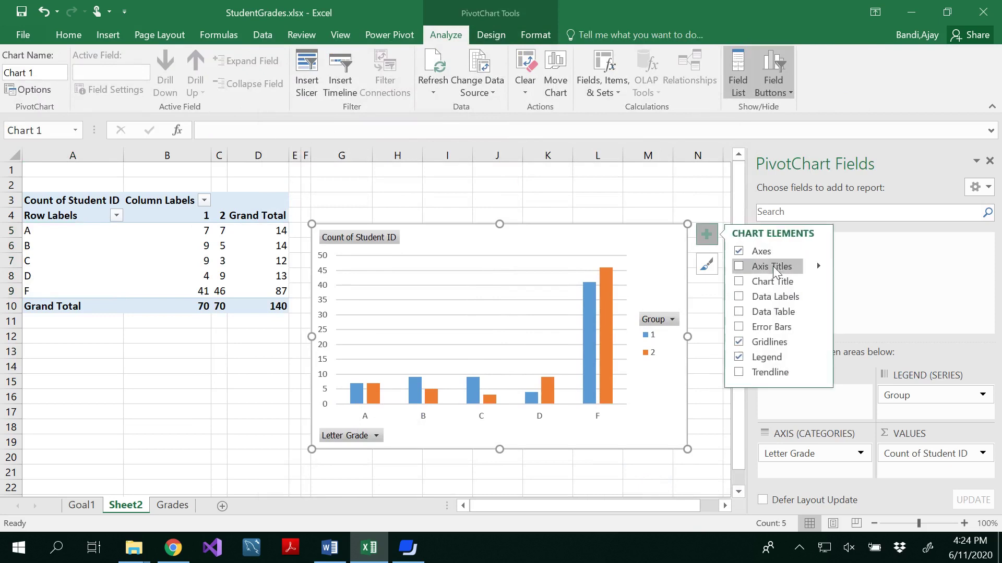
left_click(769, 295)
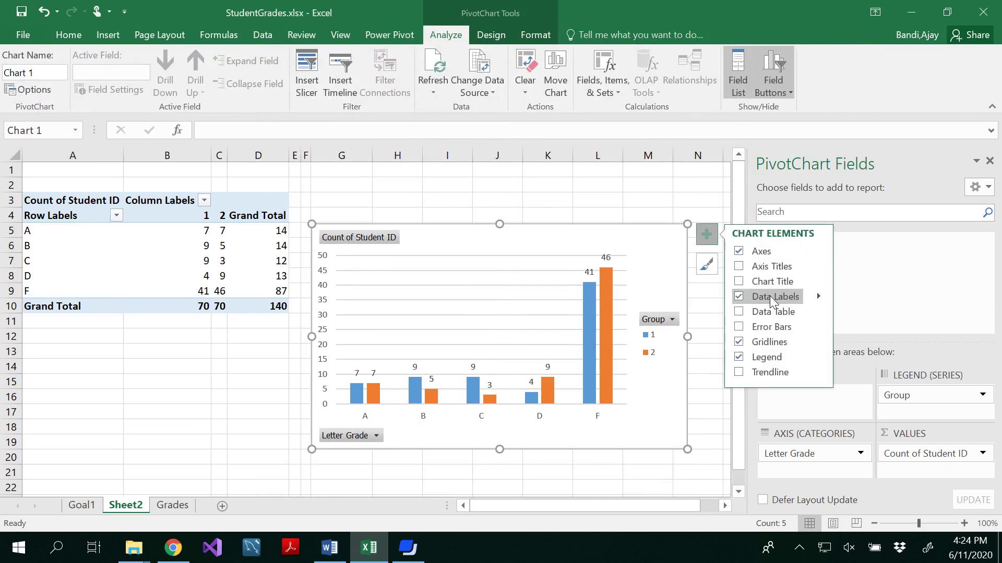
left_click(661, 191)
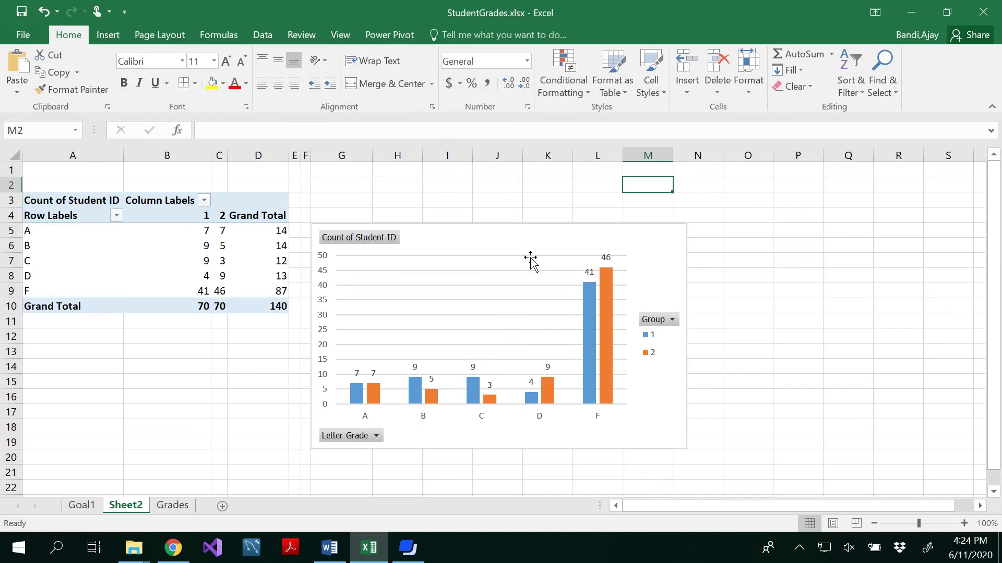
left_click_drag(515, 229, 512, 208)
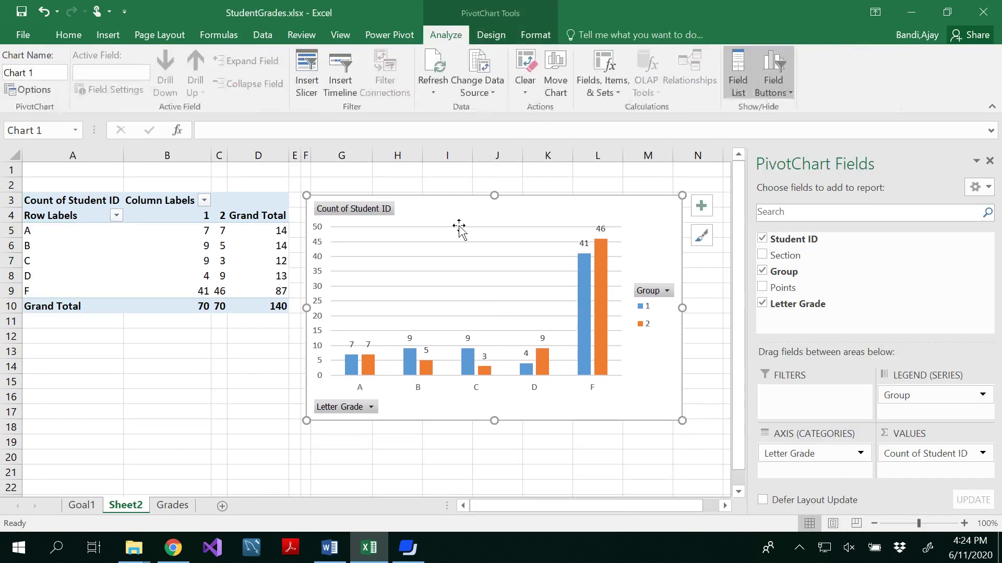
- Rename the worksheet containing the letter grade and group PivotTable as Goal2
right_click(120, 505)
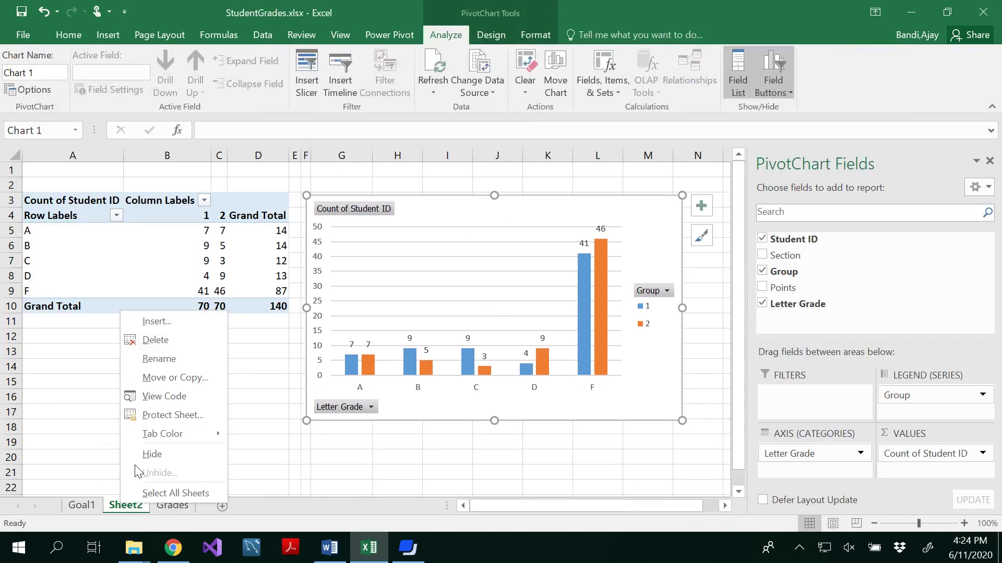
left_click(153, 359)
type("Goal2")
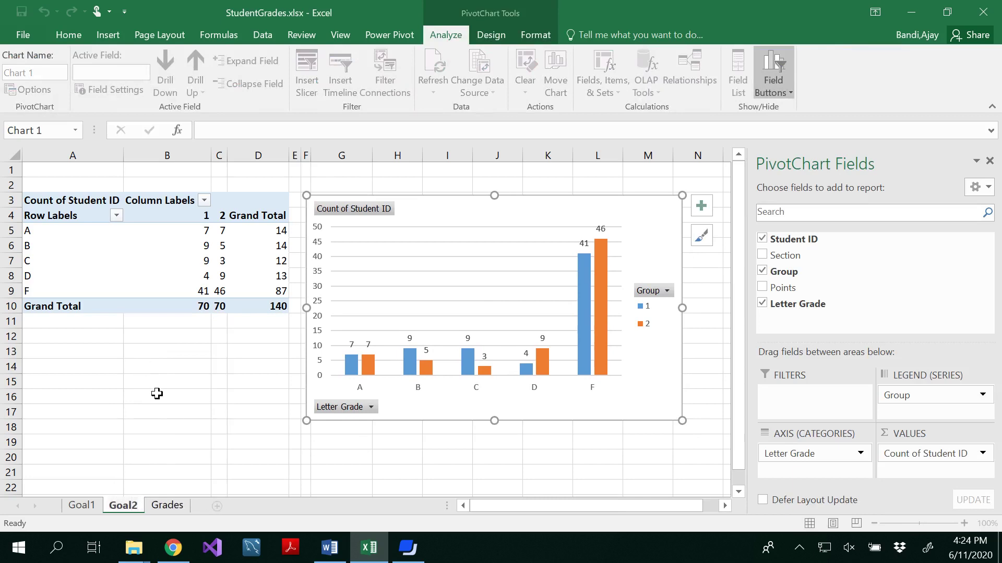
- Consult the goals in Goals.docx in Word, switch back to Excel, and create a PivotTable from the Grades data on a new worksheet
left_click(157, 393)
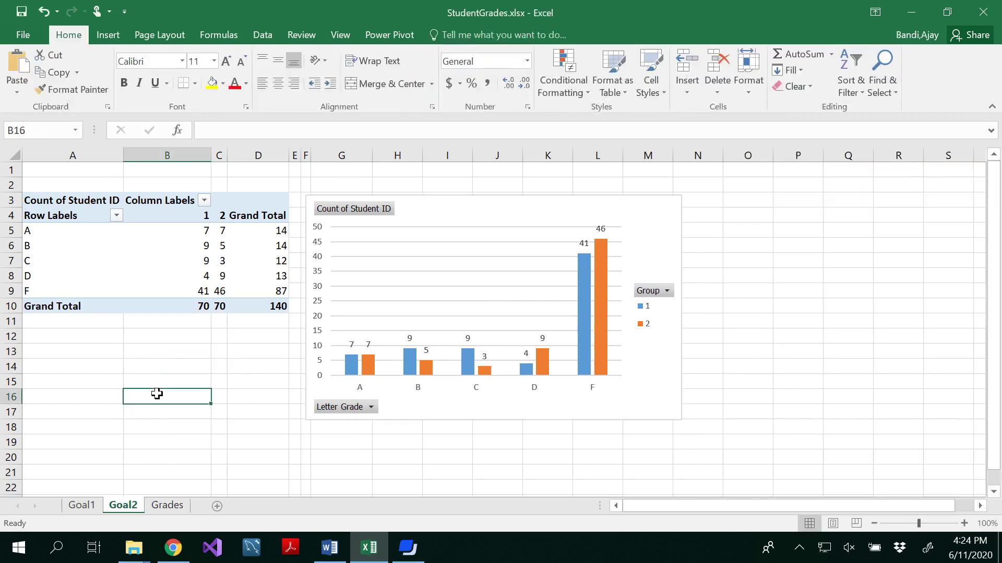
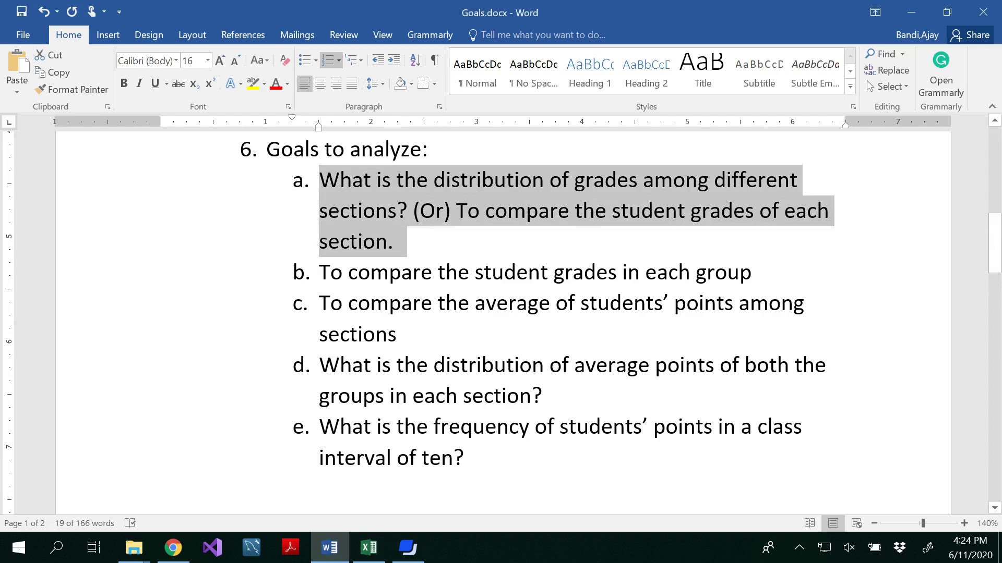
mouse_move(338, 552)
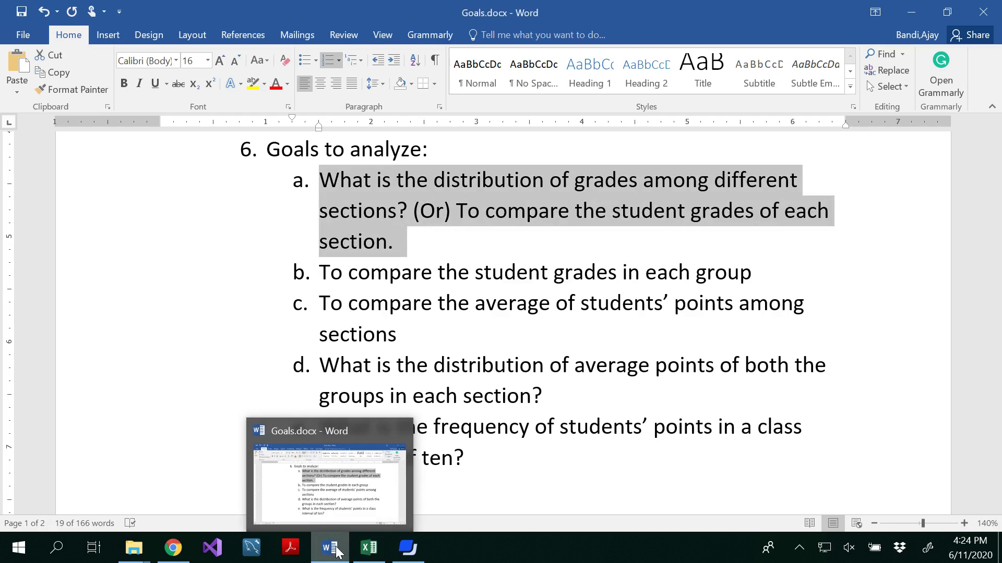
left_click(369, 547)
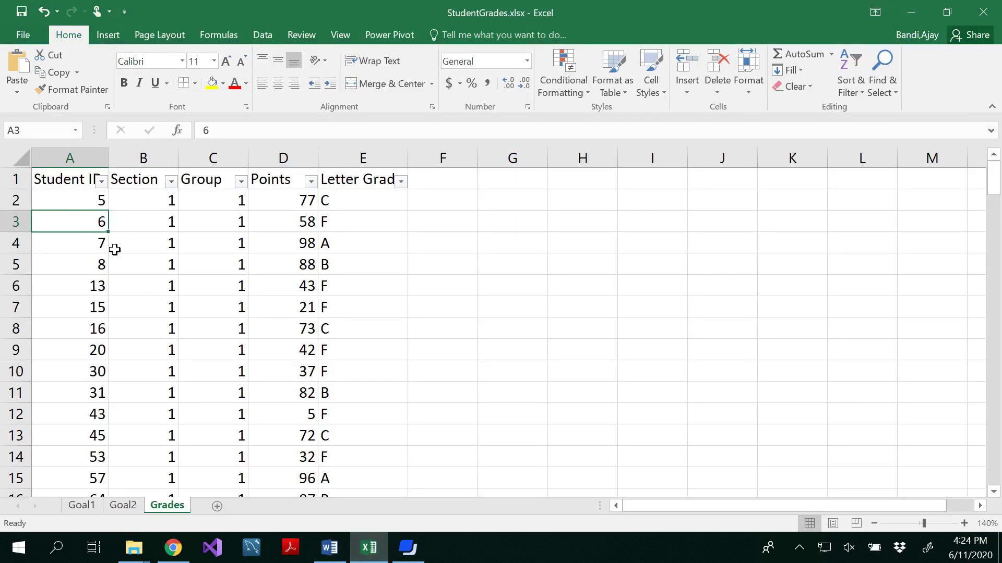
left_click(111, 39)
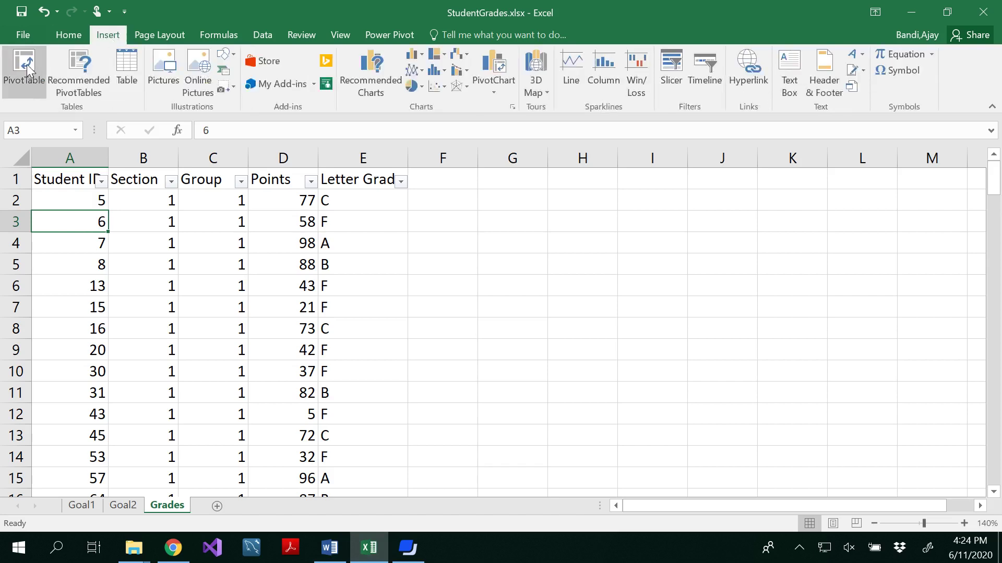
left_click(27, 64)
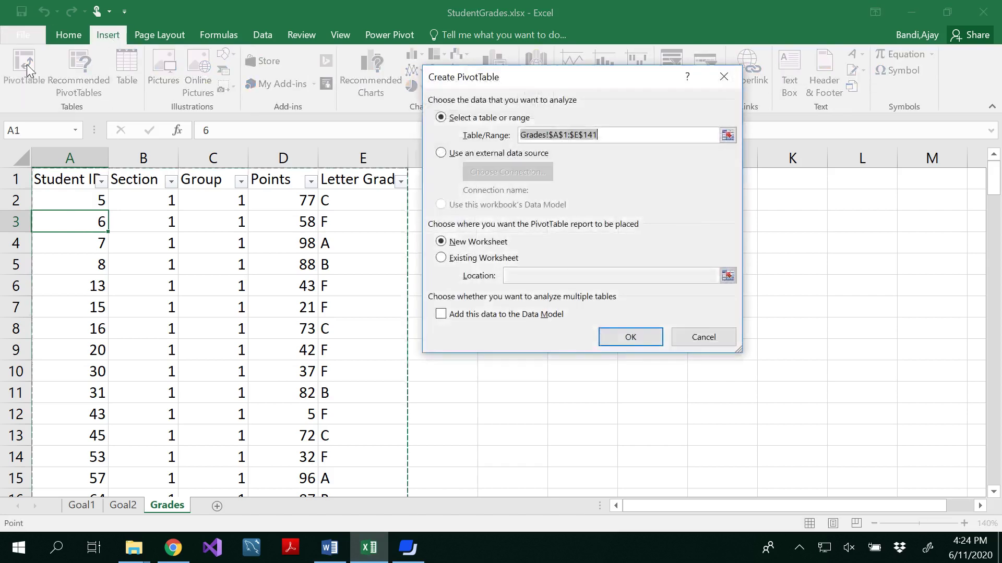
left_click(630, 338)
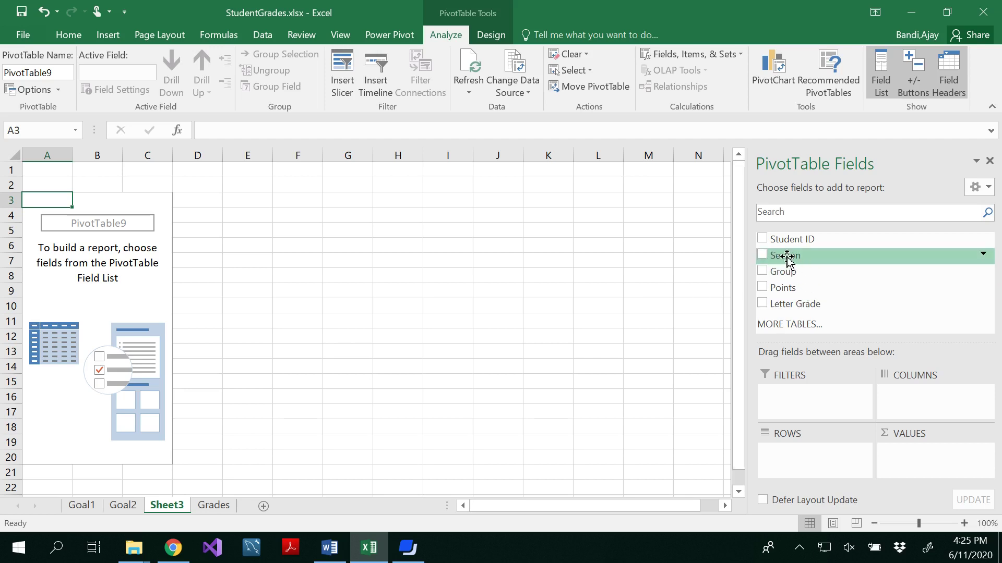
- Place Section in the PivotTable's rows and Points in its values, summarized by Average
left_click_drag(786, 255, 796, 458)
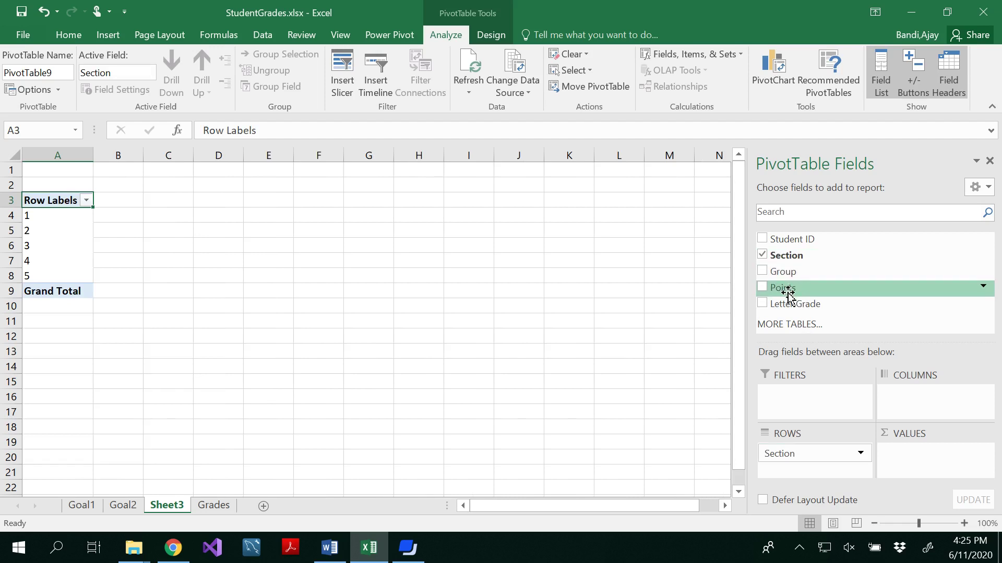
left_click_drag(787, 292, 916, 465)
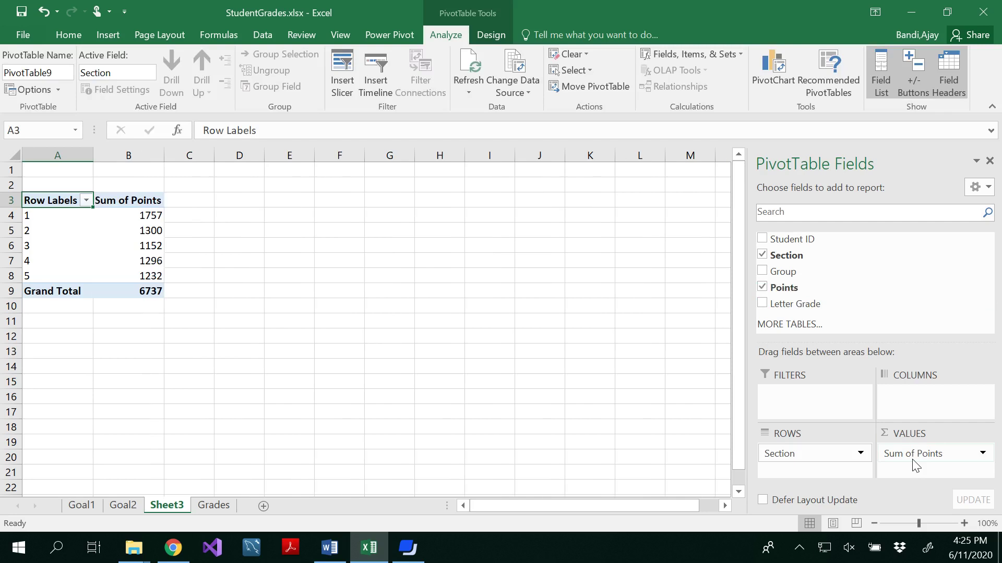
left_click(984, 455)
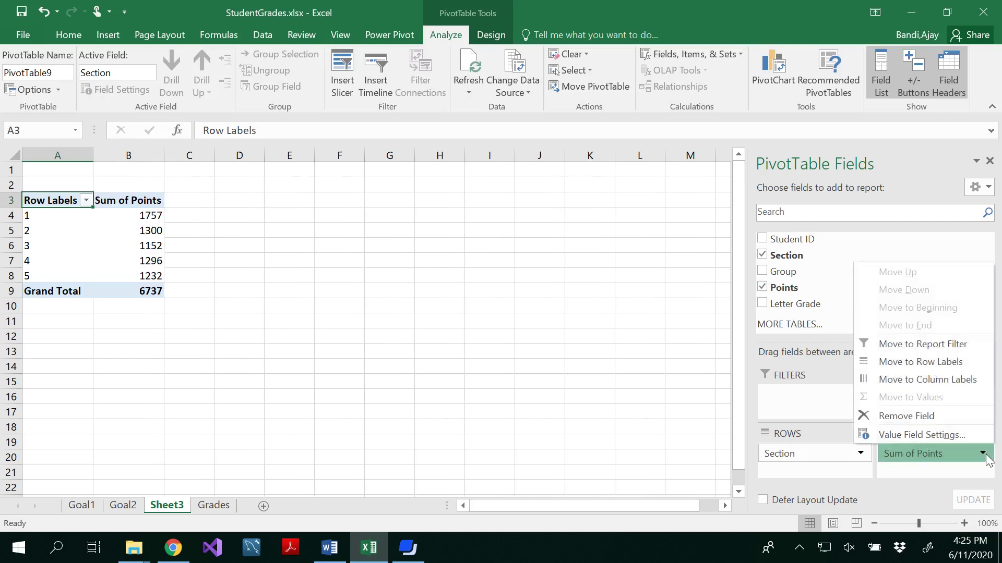
left_click(952, 437)
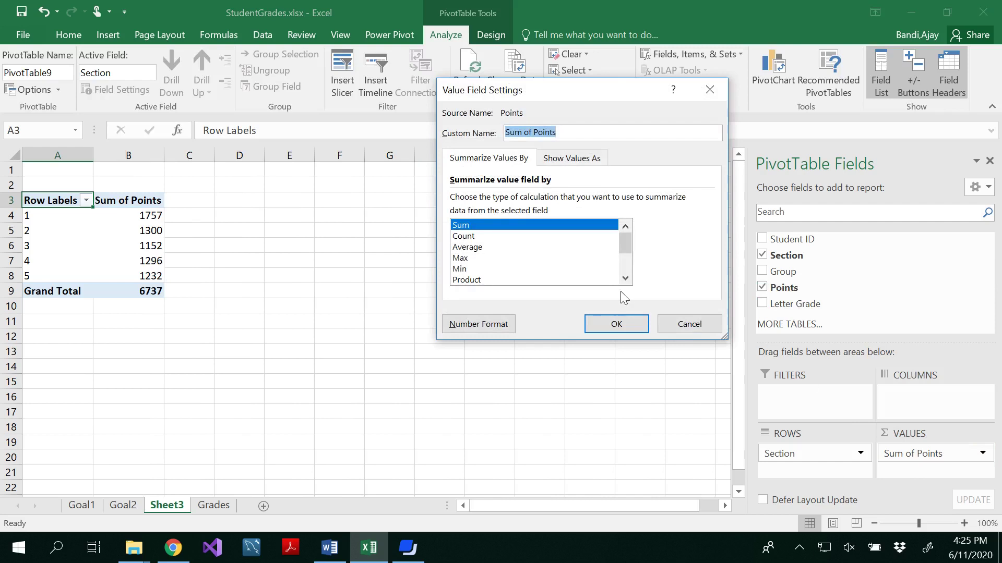
left_click(480, 248)
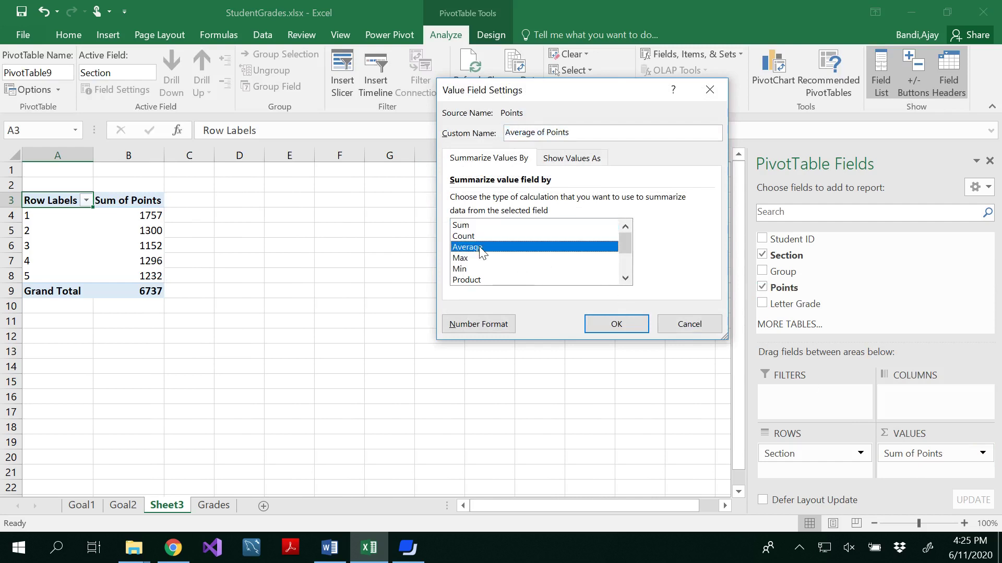
left_click(609, 323)
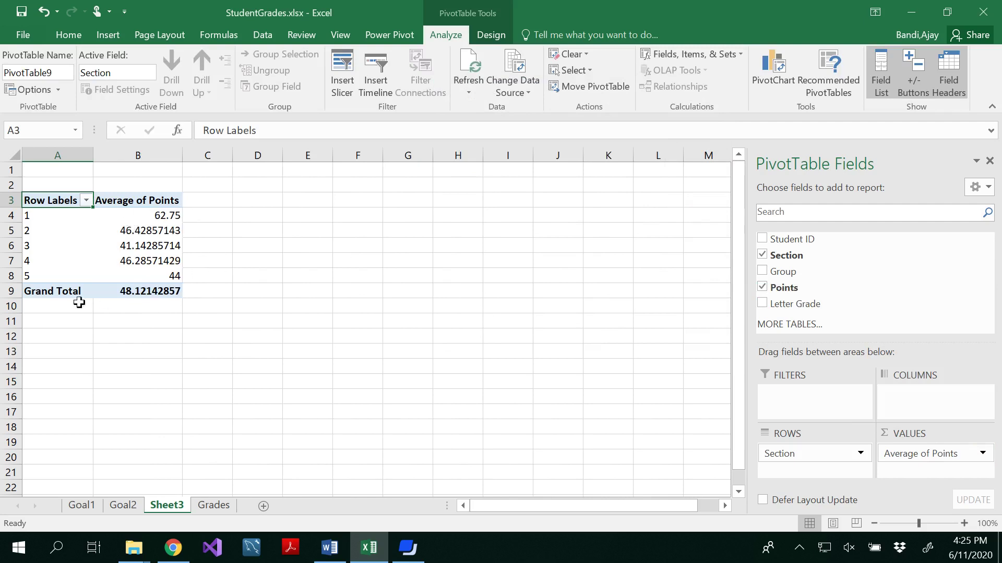
- Format the Average of Points values, including the grand total, to two decimal places
left_click(118, 213)
left_click_drag(118, 213, 133, 290)
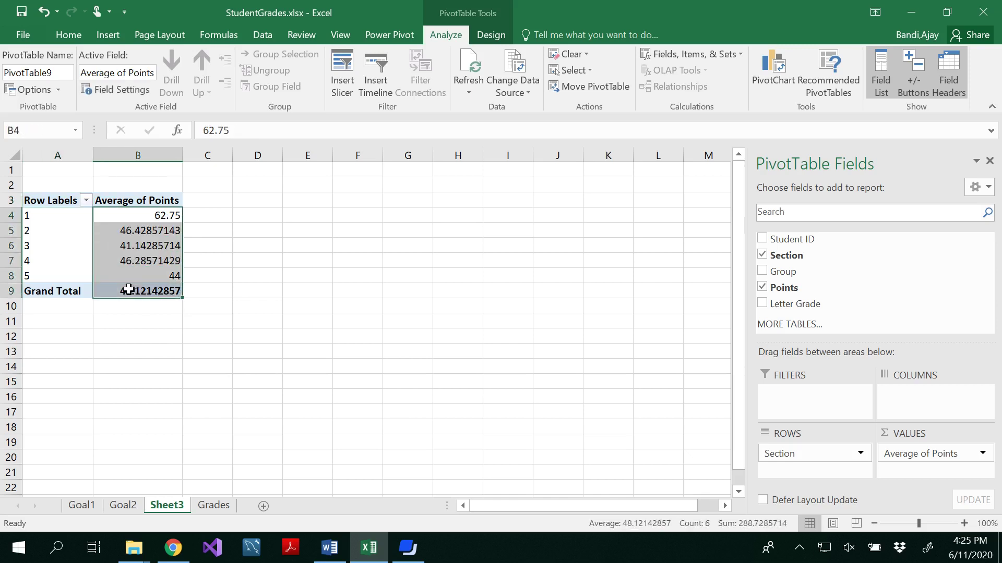
left_click(66, 38)
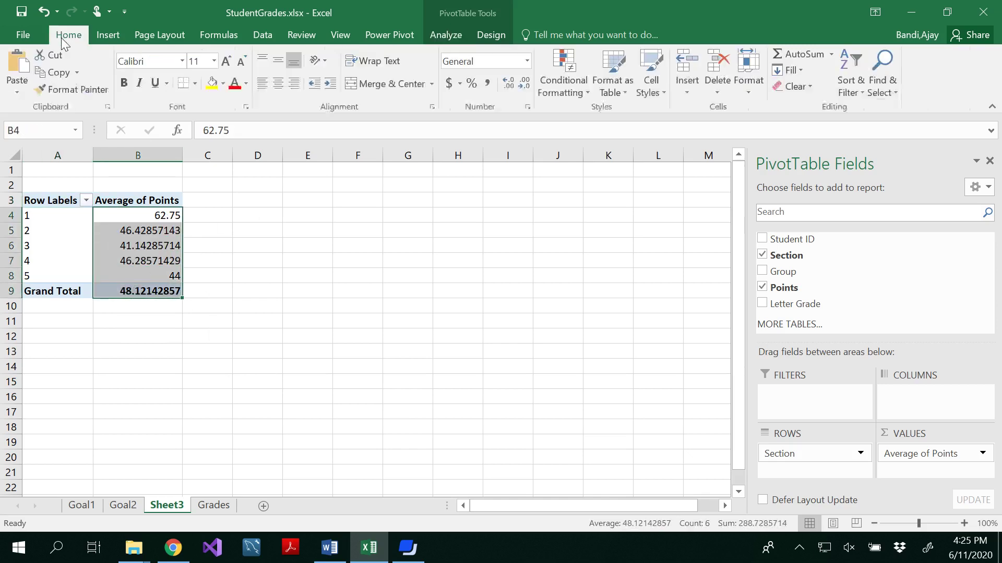
left_click(519, 89)
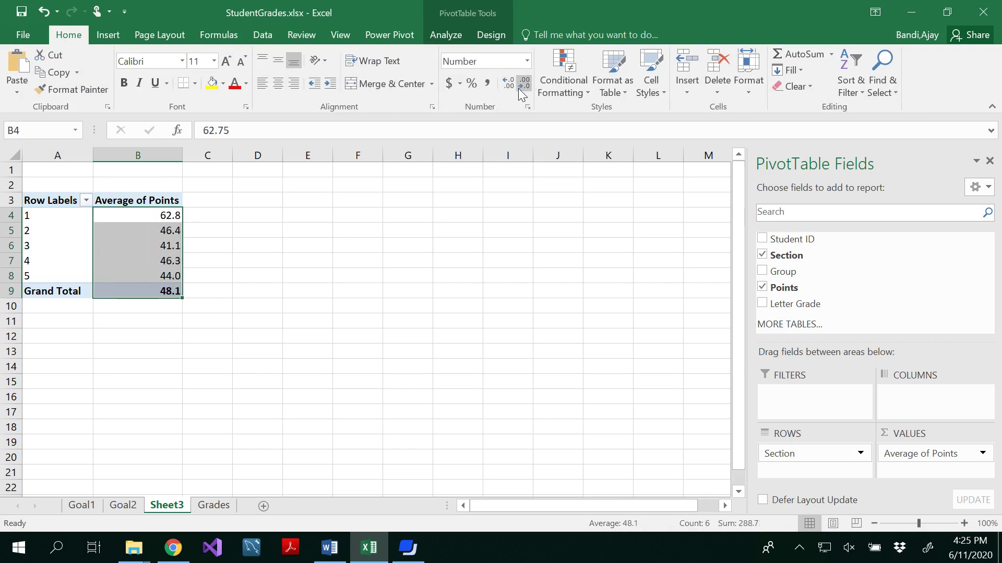
left_click(509, 87)
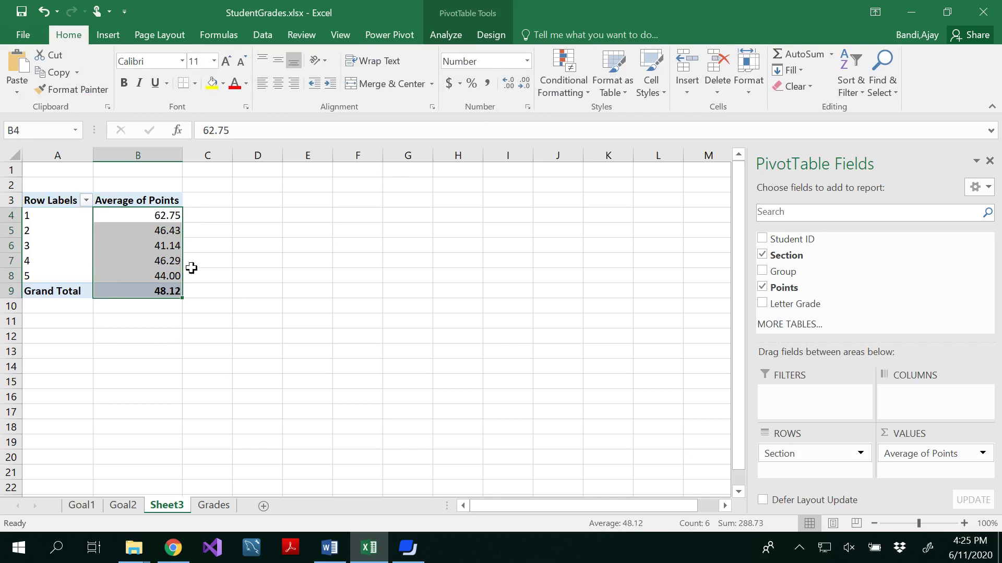
left_click(206, 280)
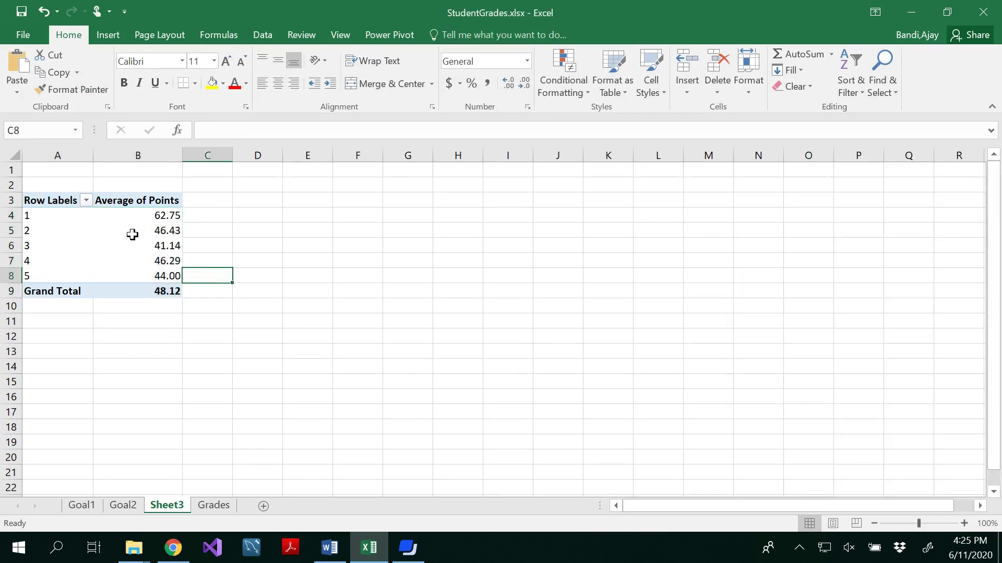
- Insert a Clustered Column PivotChart of average points by section and place it clear of the PivotTable
left_click(118, 231)
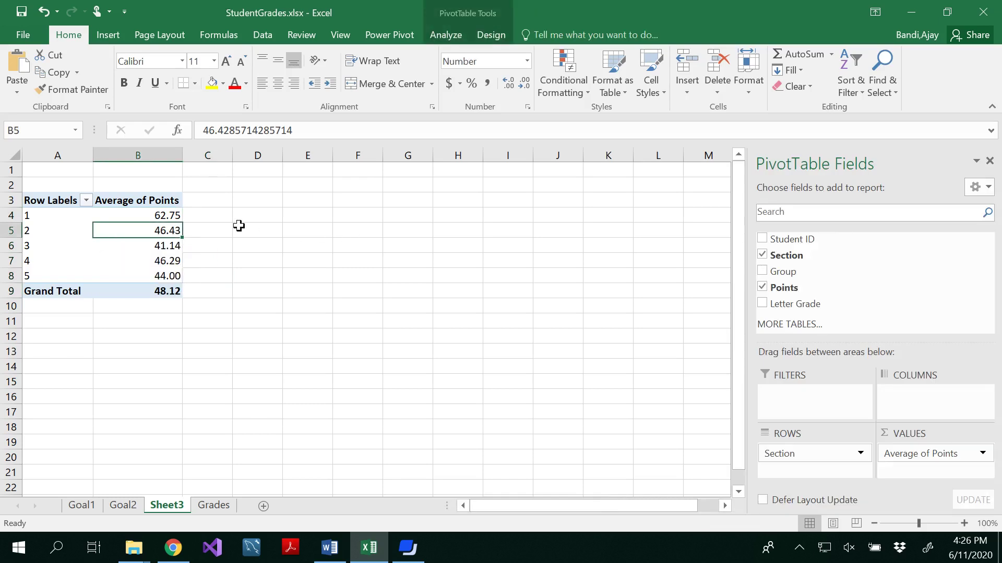
left_click(107, 37)
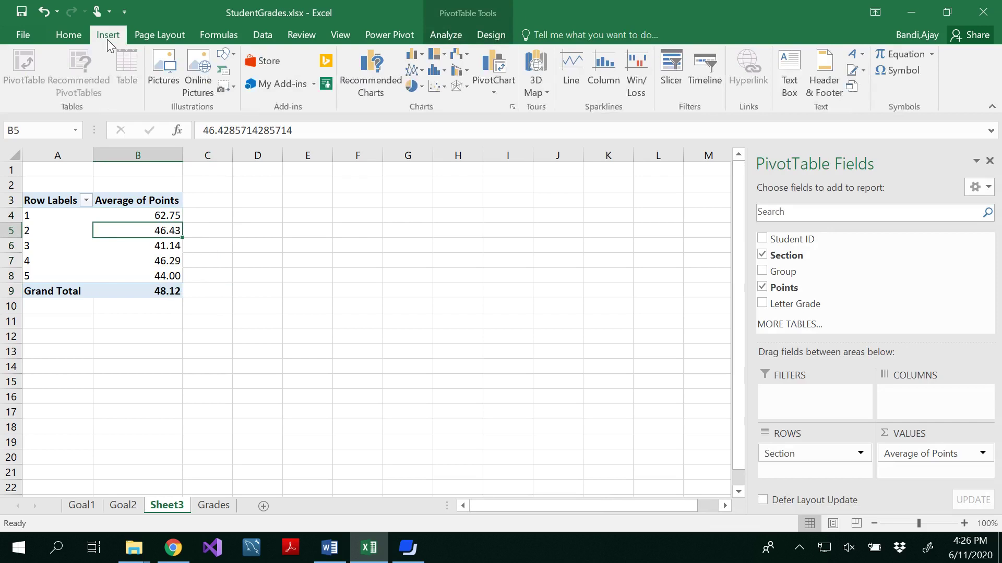
left_click(502, 67)
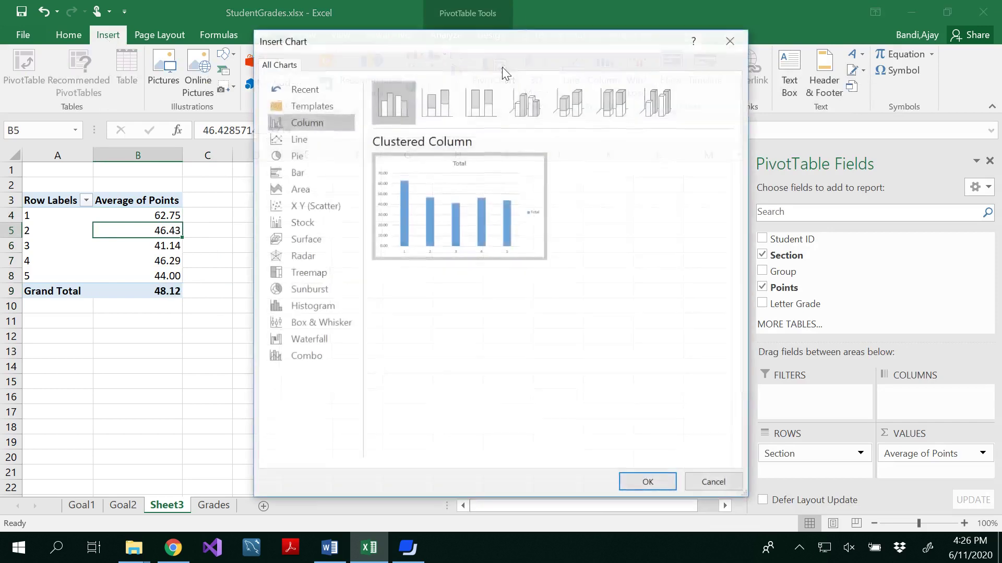
mouse_move(490, 218)
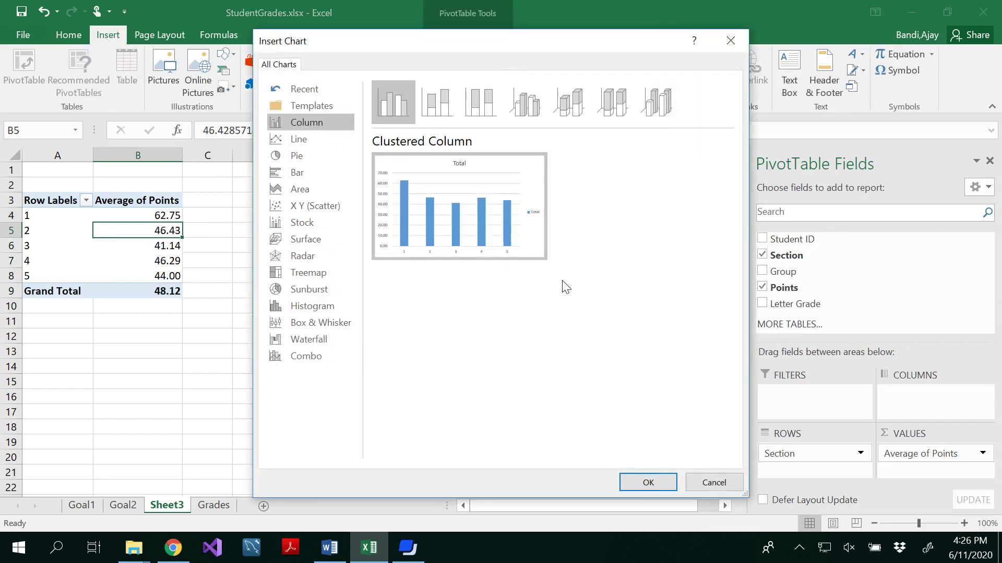
left_click(648, 482)
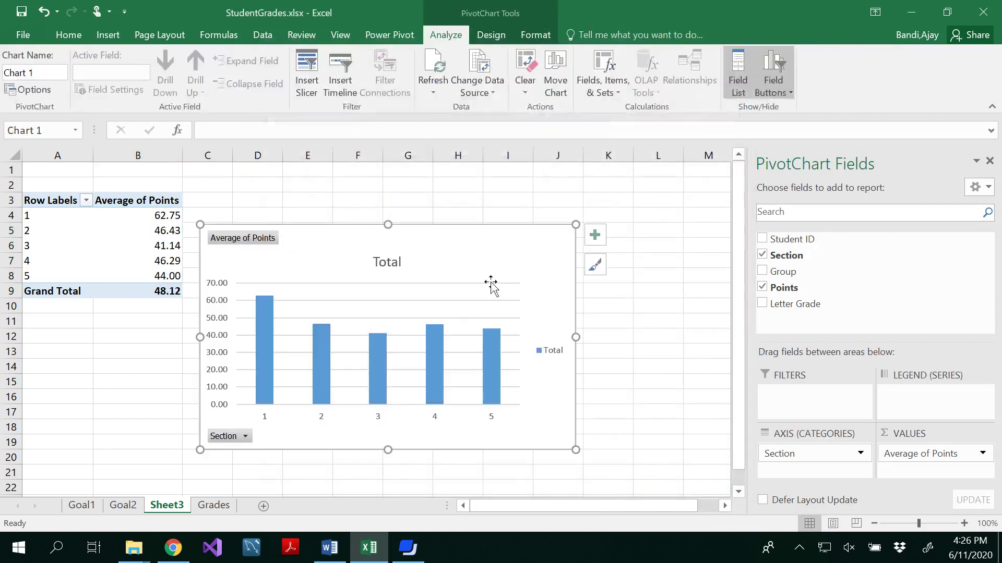
left_click_drag(543, 221, 578, 209)
- Change the title of the average points PivotChart to Name
left_click(476, 237)
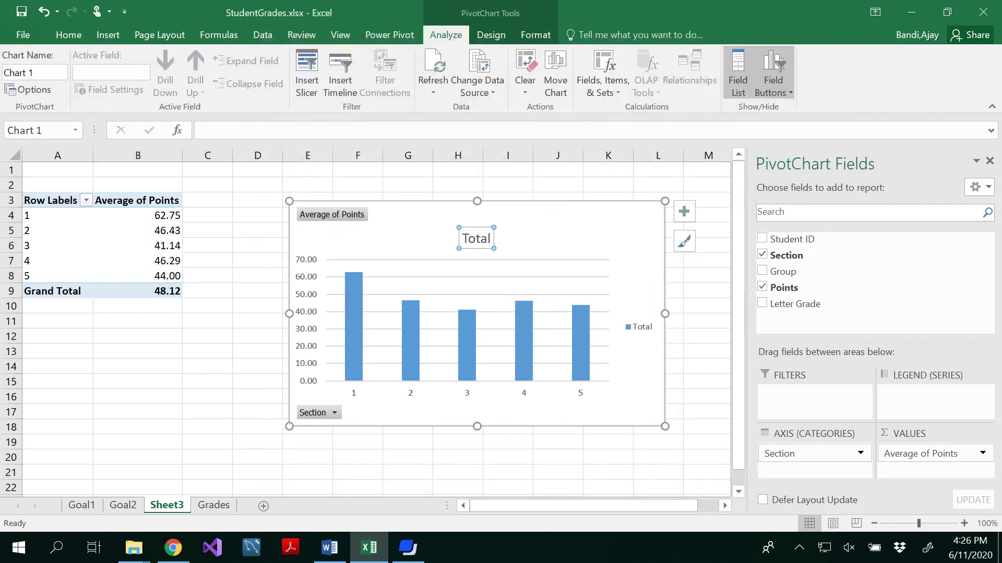
double_click(475, 239)
double_click(476, 239)
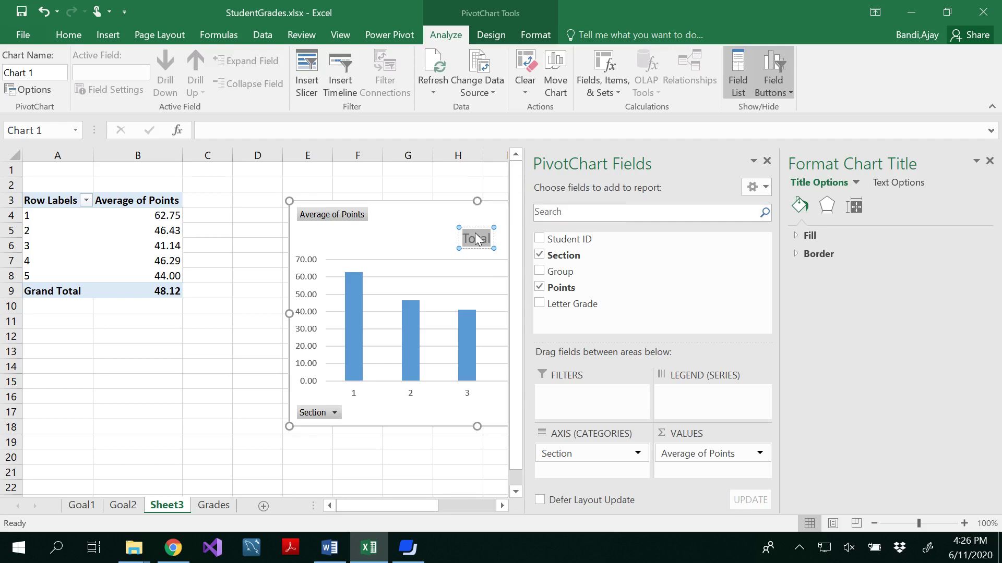
type("Name")
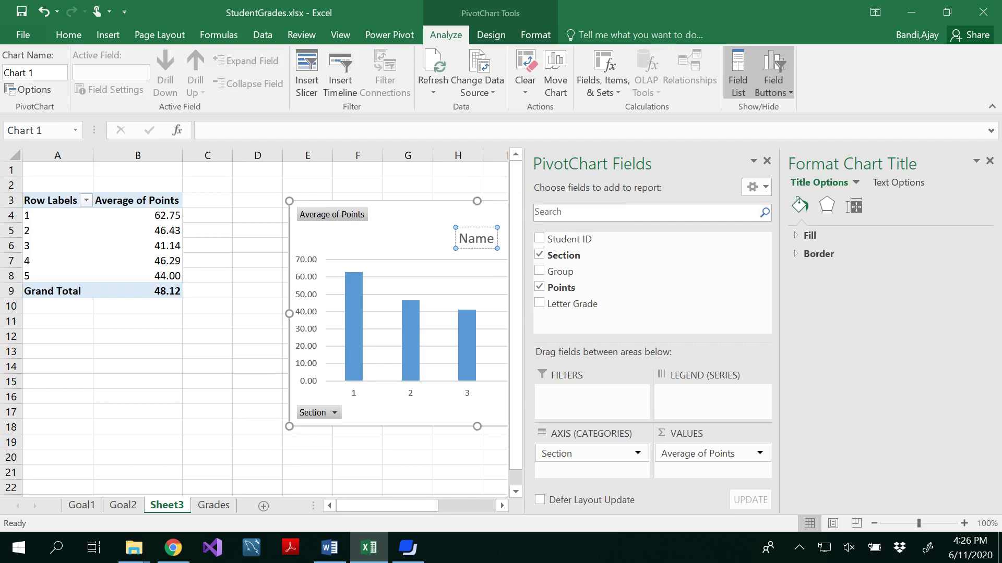
left_click(213, 370)
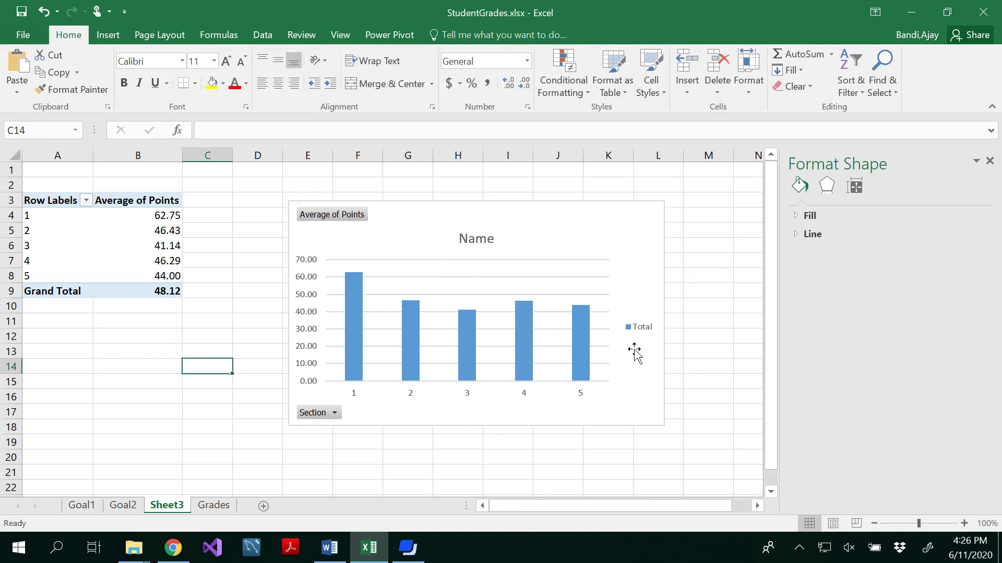
- Add data labels to the average points PivotChart's columns and remove its gridlines
left_click(638, 236)
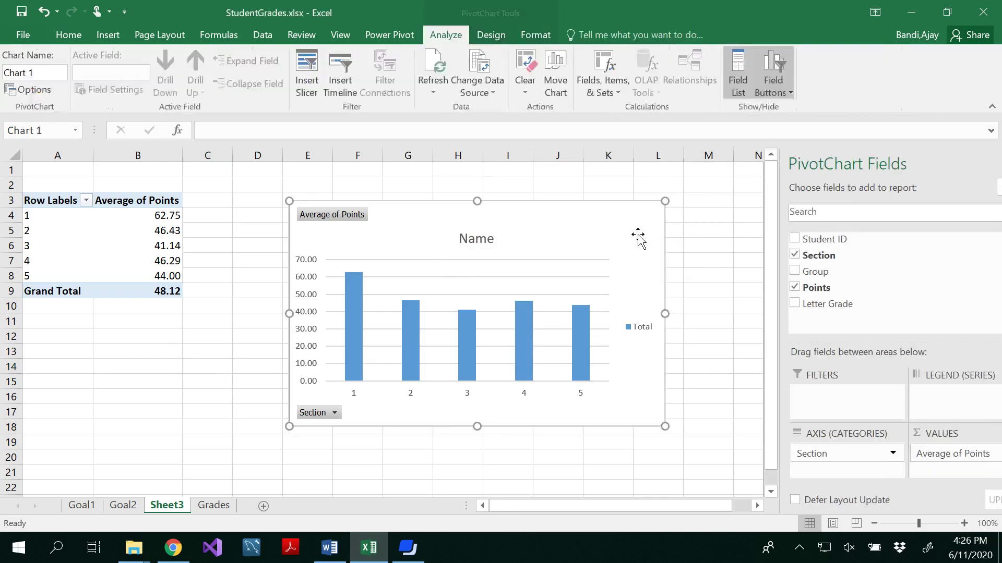
left_click(229, 322)
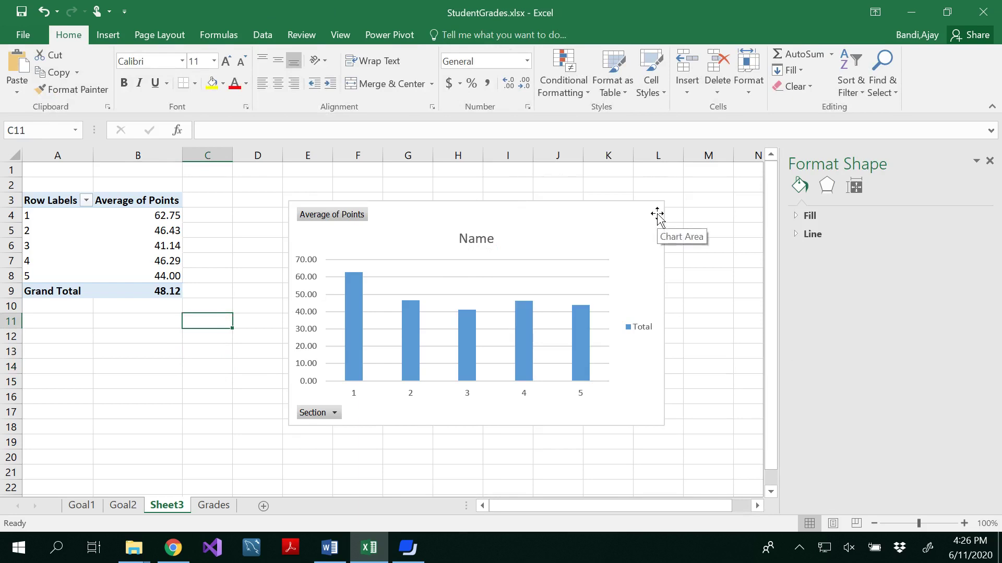
left_click(657, 218)
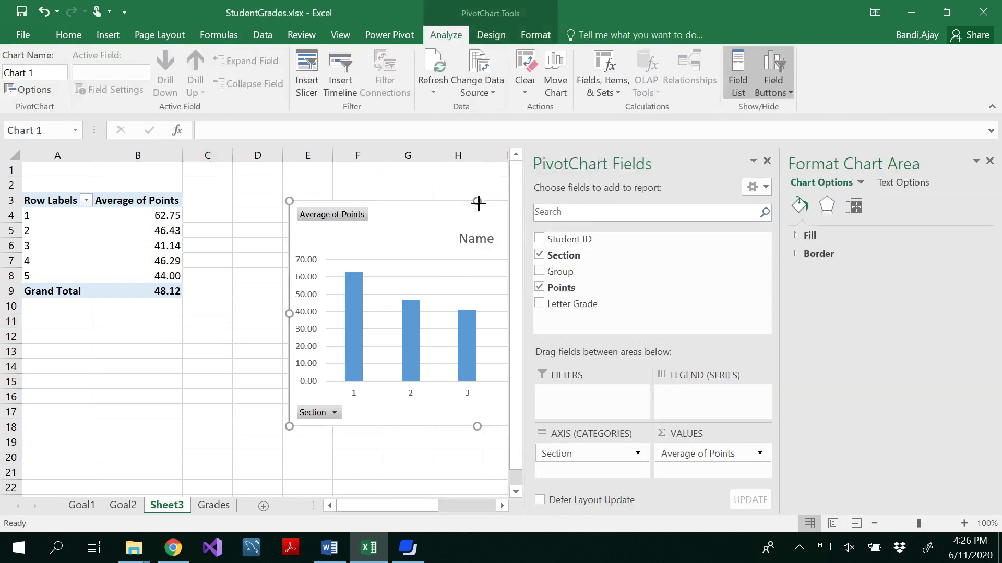
left_click(465, 182)
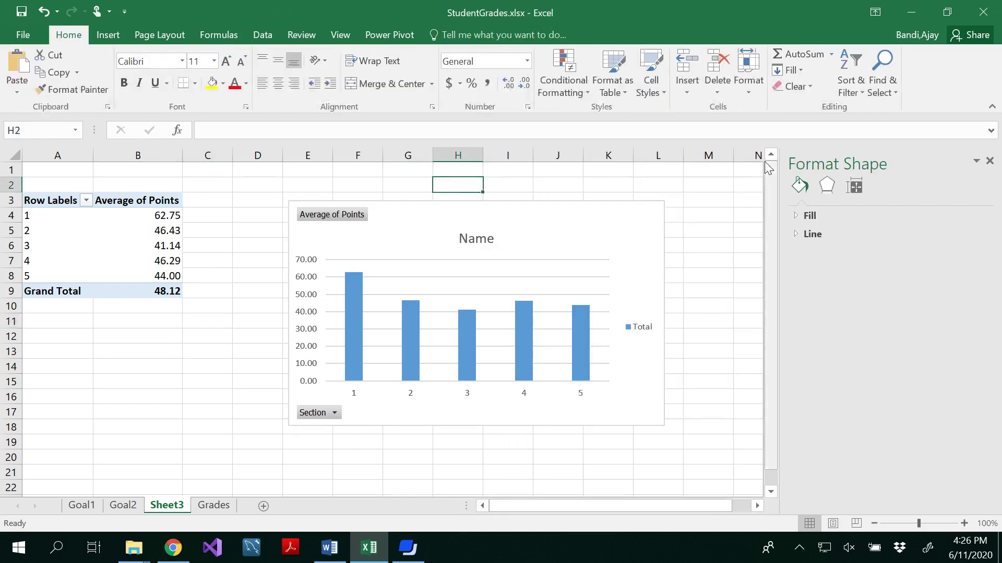
left_click(657, 213)
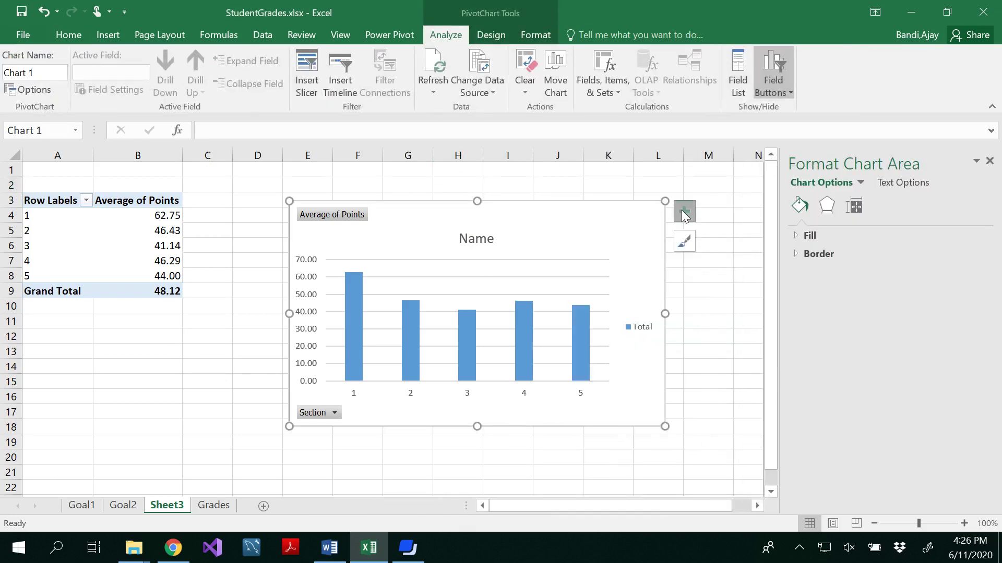
left_click(684, 210)
left_click(733, 273)
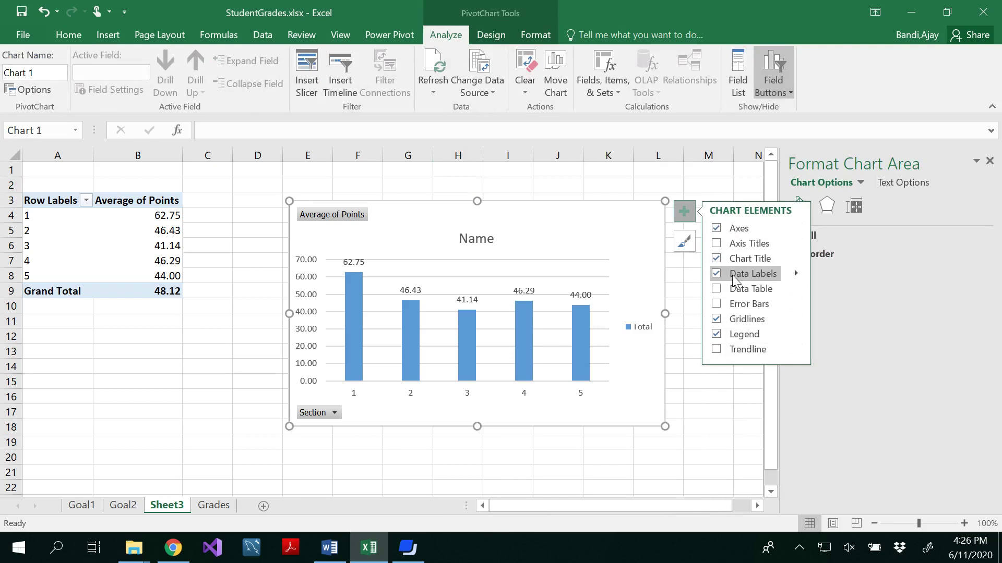
left_click(718, 320)
left_click(707, 383)
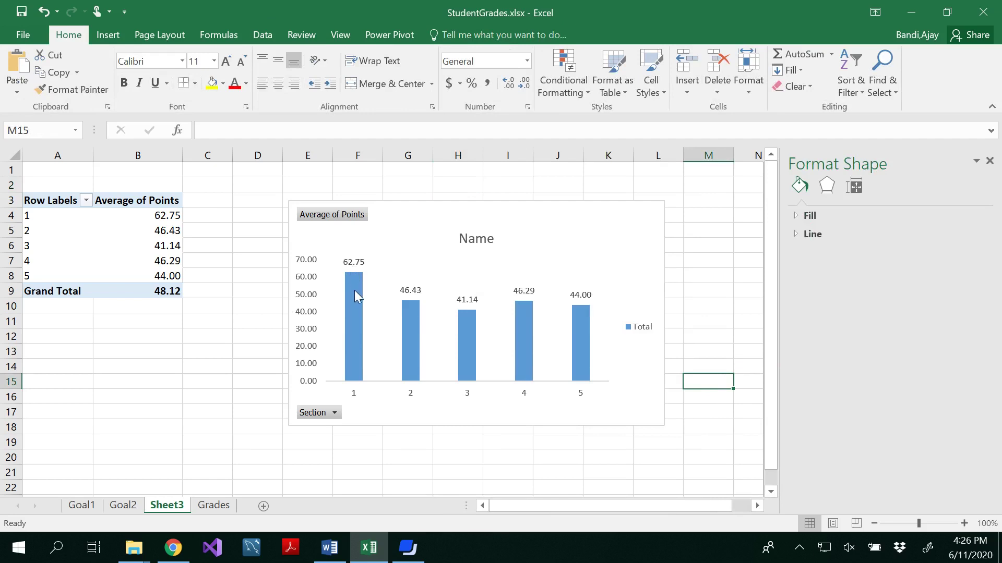
- Rename the sheet holding the average points by section PivotTable and chart as Goal3
mouse_move(353, 321)
right_click(179, 507)
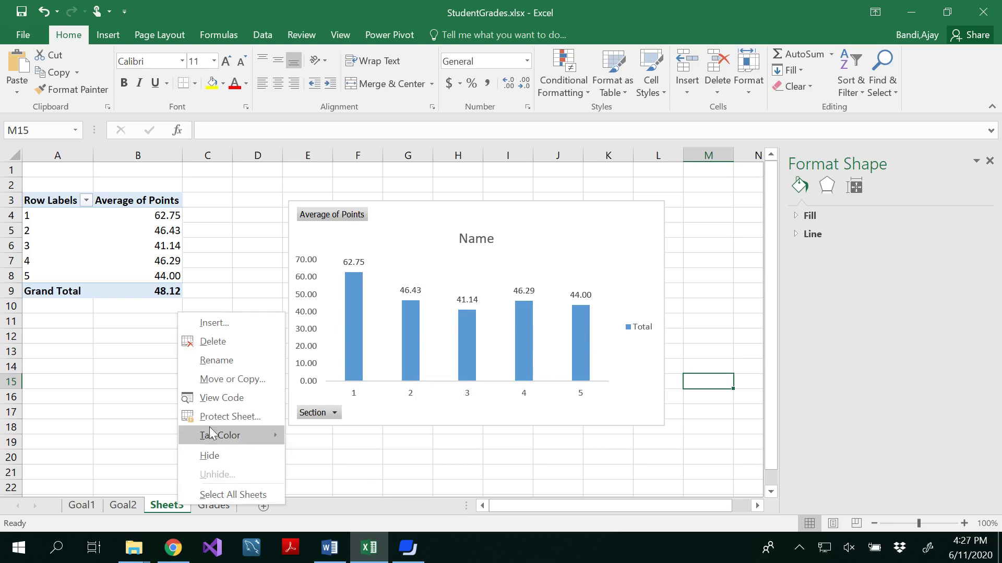
left_click(223, 359)
type("Goal")
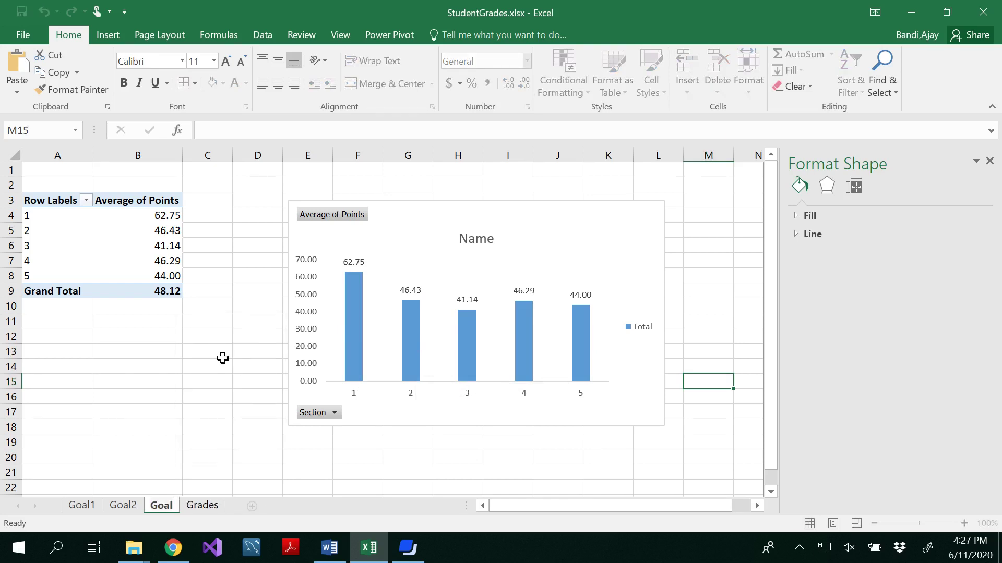
type("3")
key("Return")
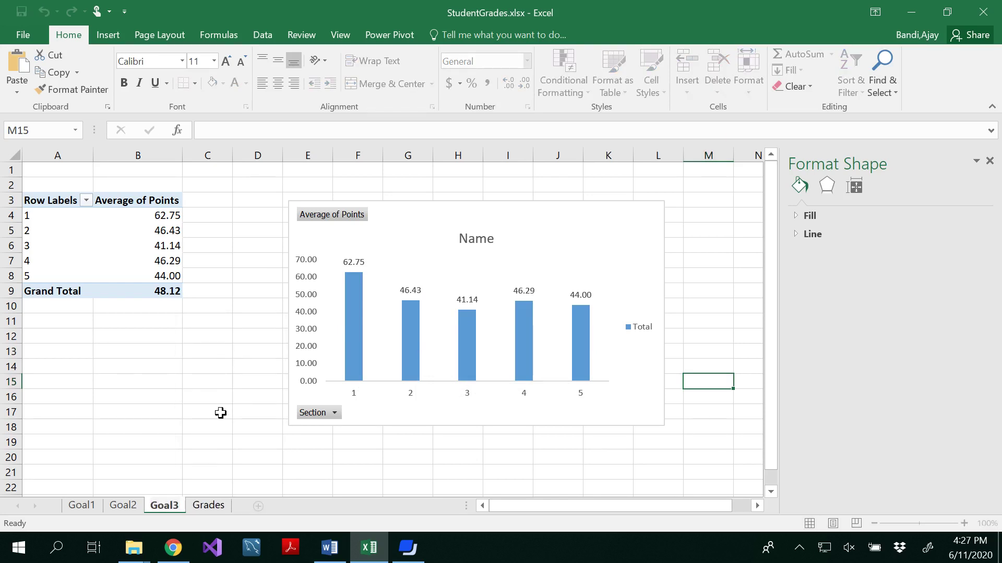
left_click(221, 422)
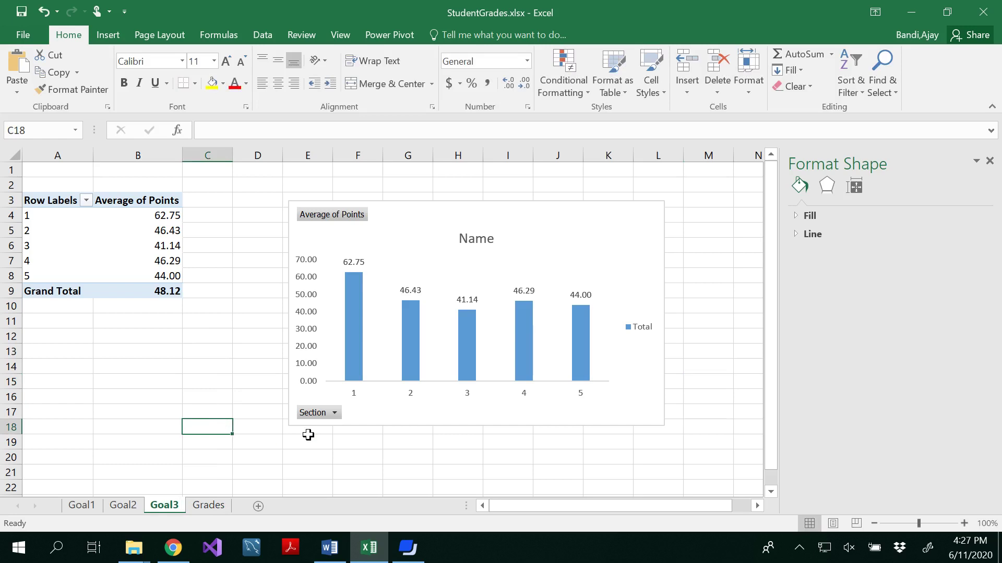
- Check goal d in the Word document Goals.docx, and insert a PivotTable from the Grades data in Excel on a new worksheet
left_click(330, 548)
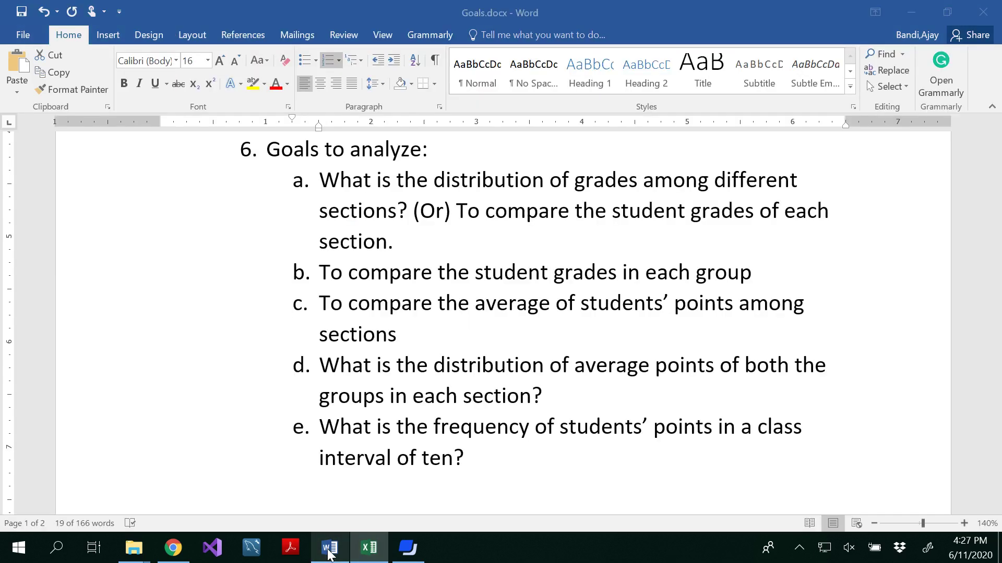
left_click(340, 365)
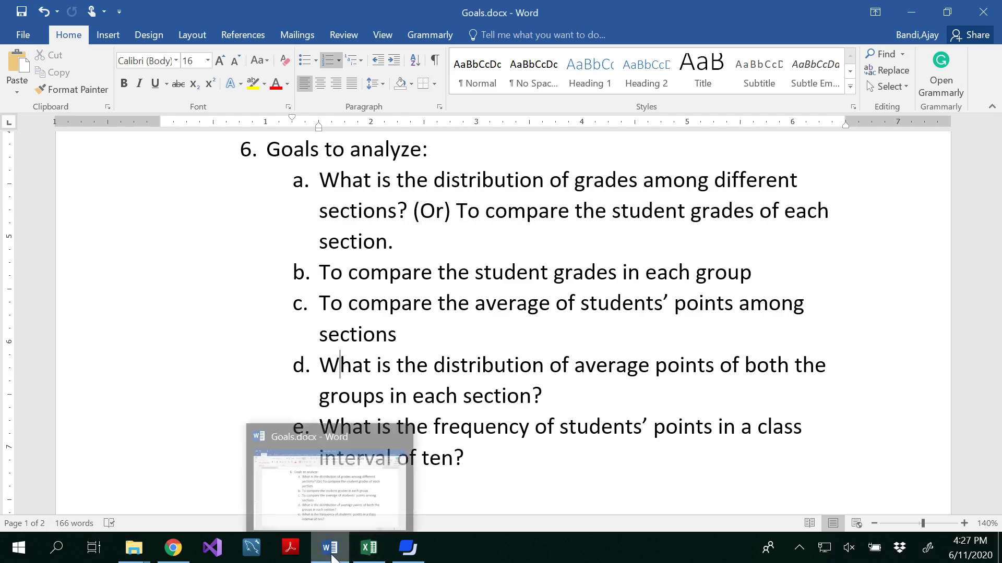
left_click(382, 555)
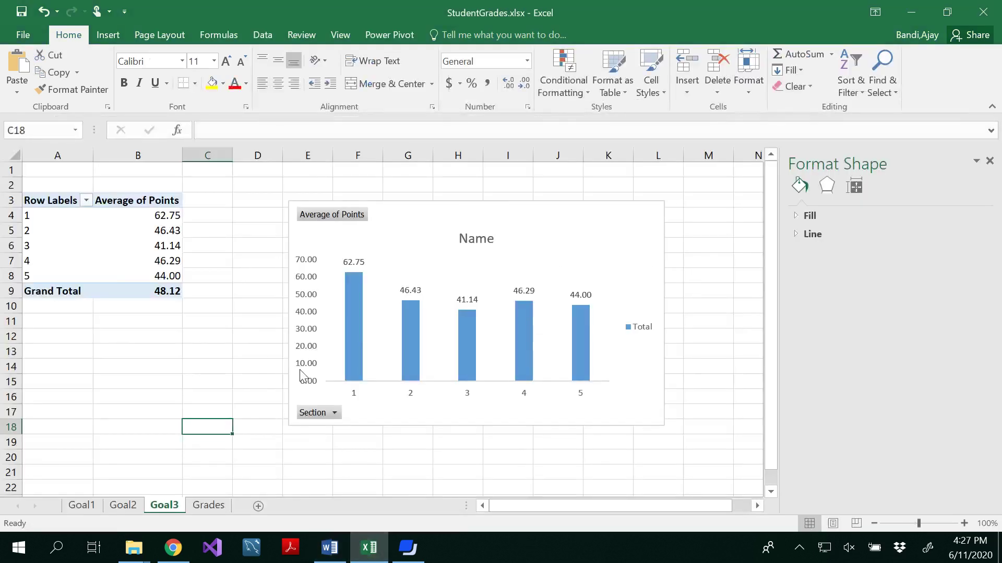
left_click(211, 505)
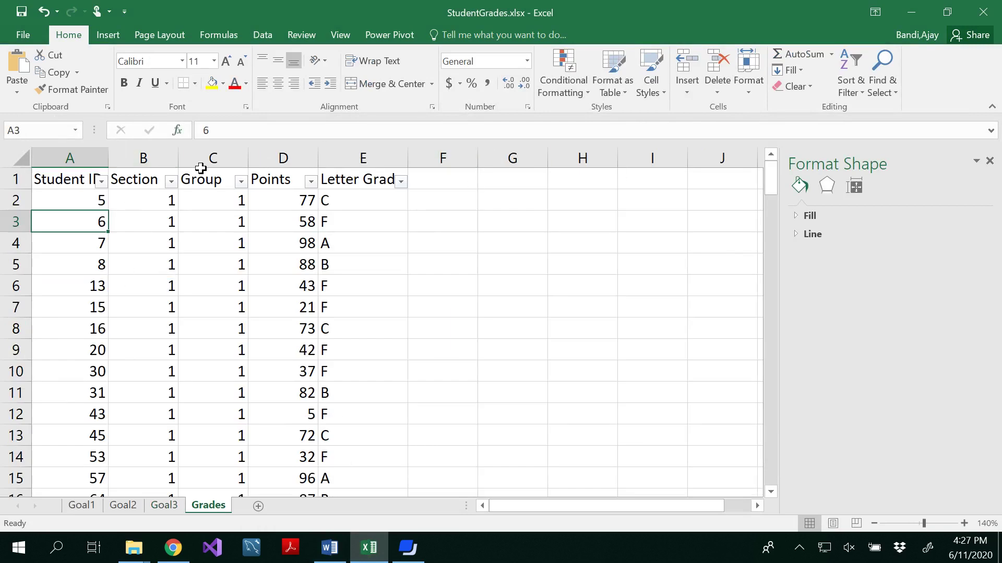
left_click(112, 36)
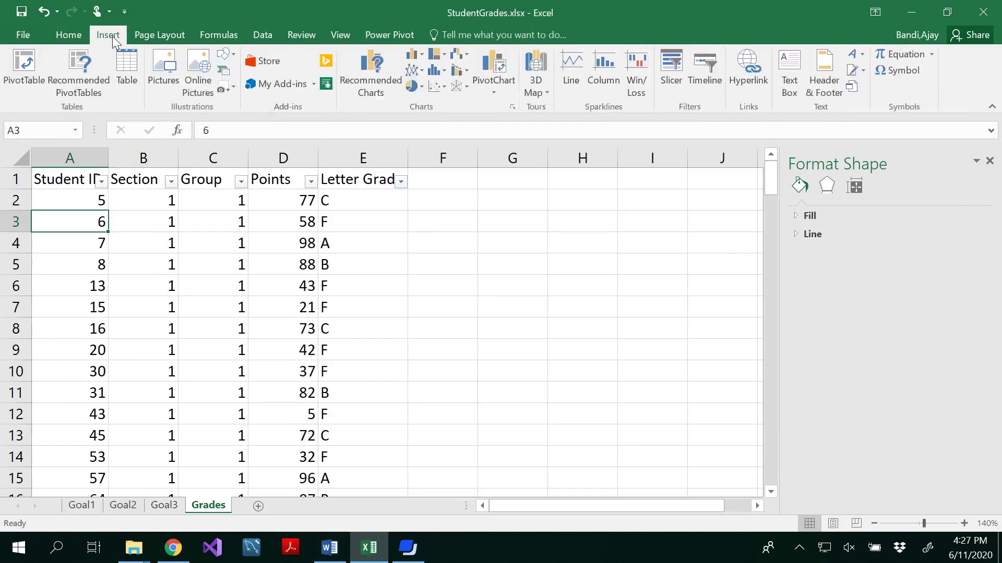
left_click(22, 62)
left_click(633, 337)
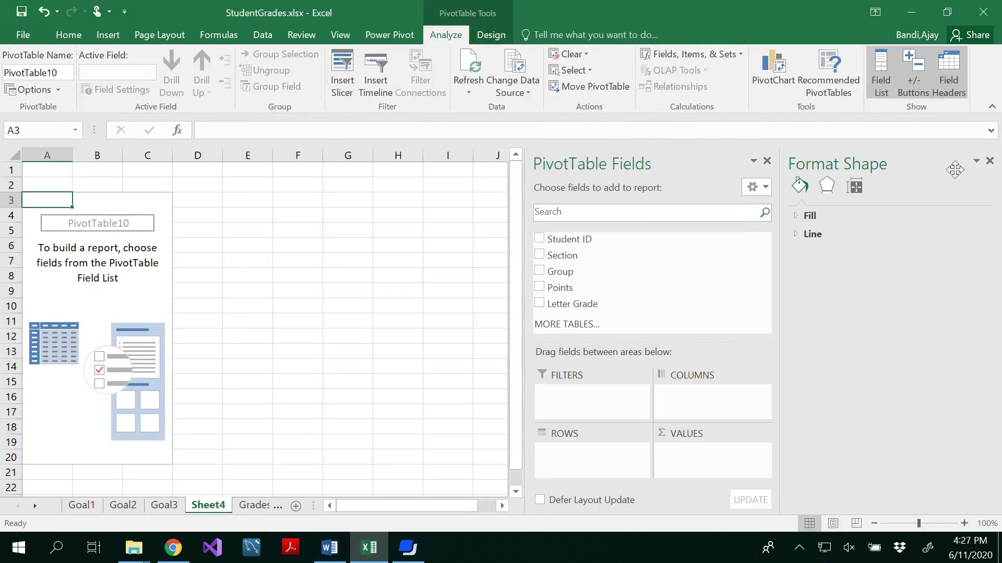
left_click(989, 161)
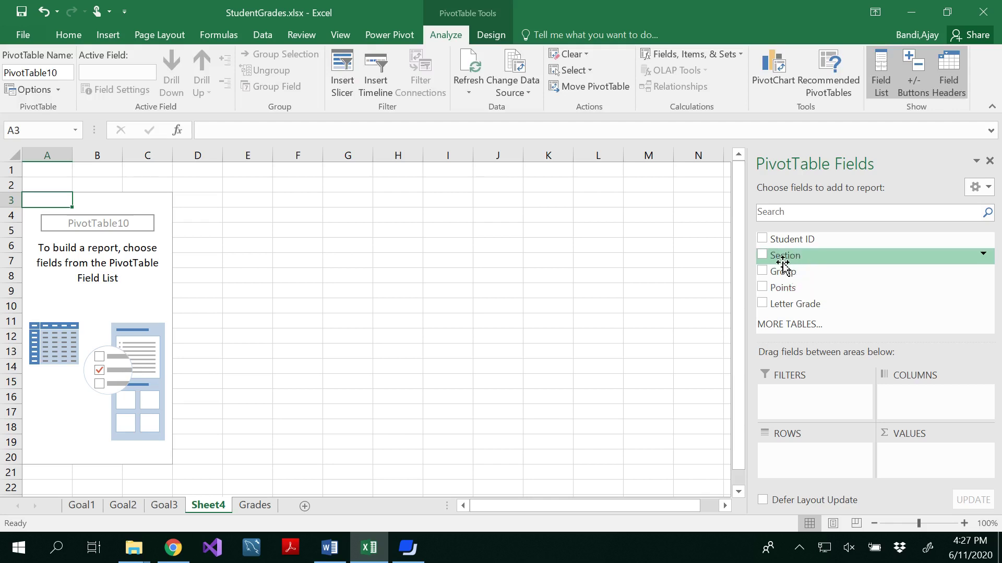
- Recheck goal d in Word, and add Section and Group beneath it as row fields of the new Excel PivotTable
left_click(337, 553)
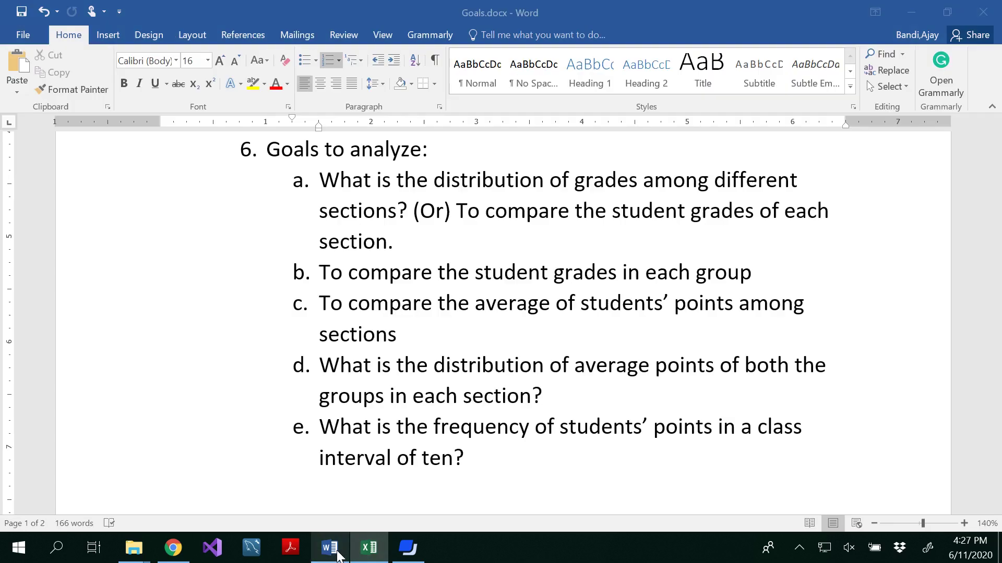
left_click(336, 553)
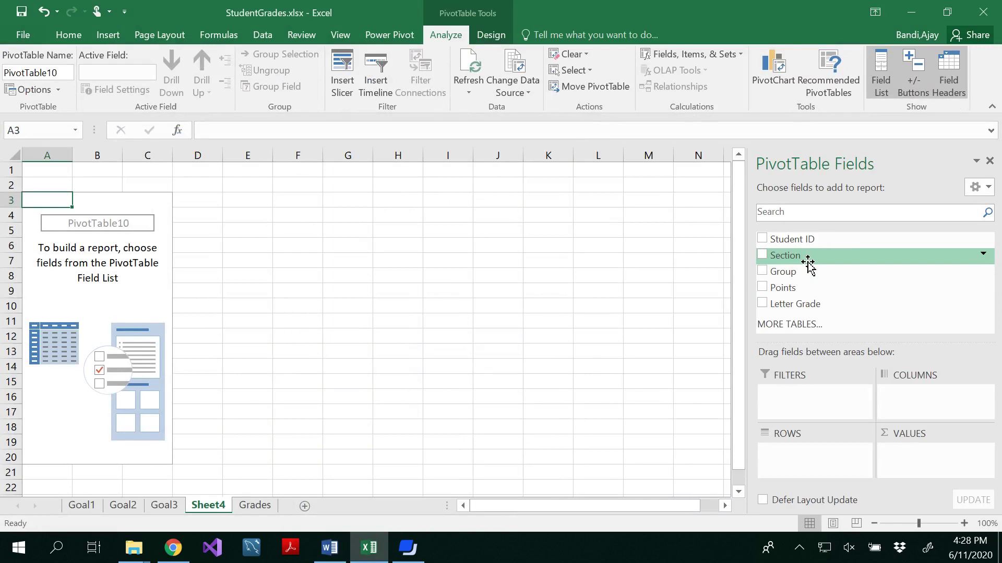
left_click_drag(807, 261, 789, 431)
left_click_drag(794, 462, 793, 451)
left_click_drag(794, 270, 795, 475)
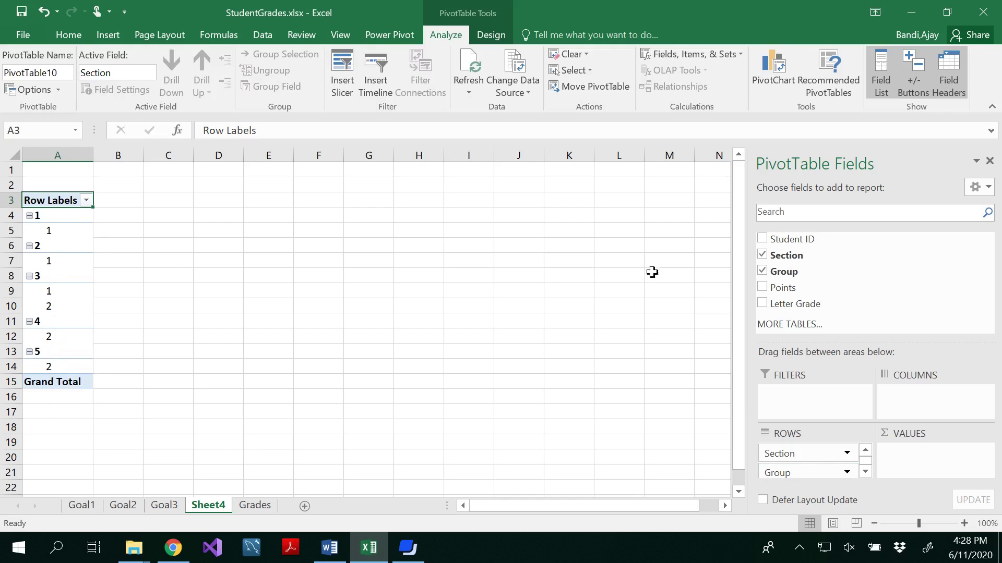
- Add Points to the PivotTable's values and summarize it by Average
left_click(763, 287)
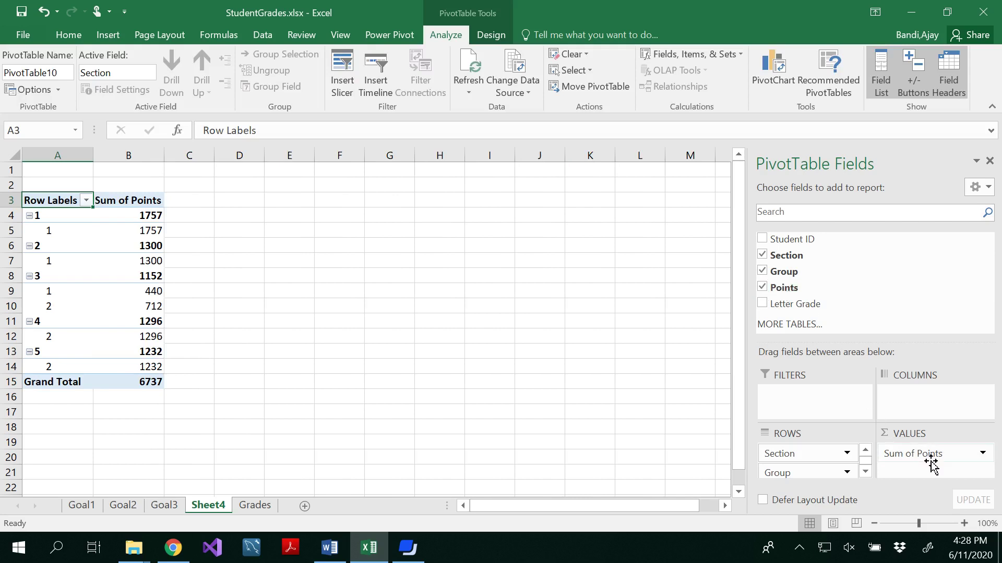
left_click(982, 454)
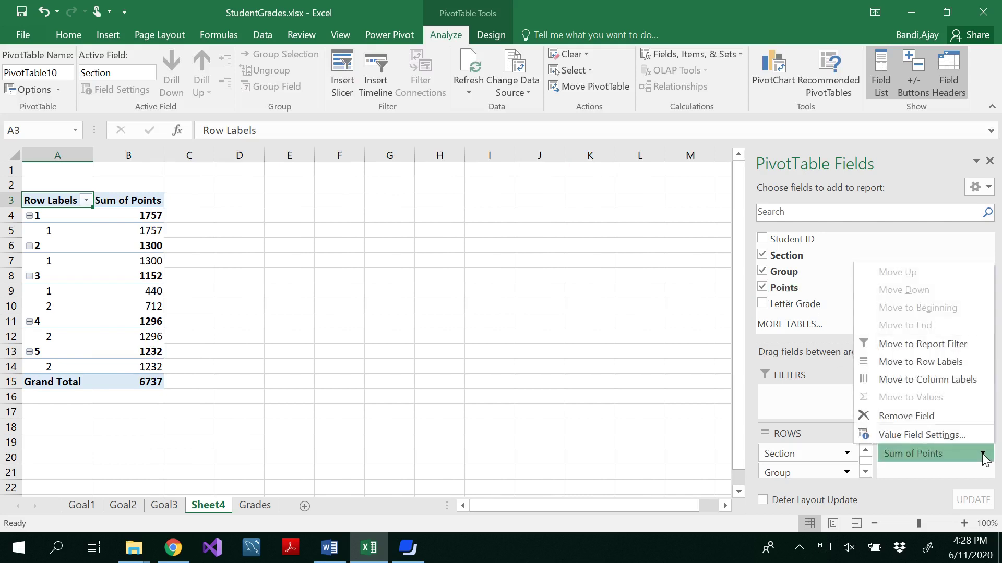
left_click(958, 434)
left_click(539, 247)
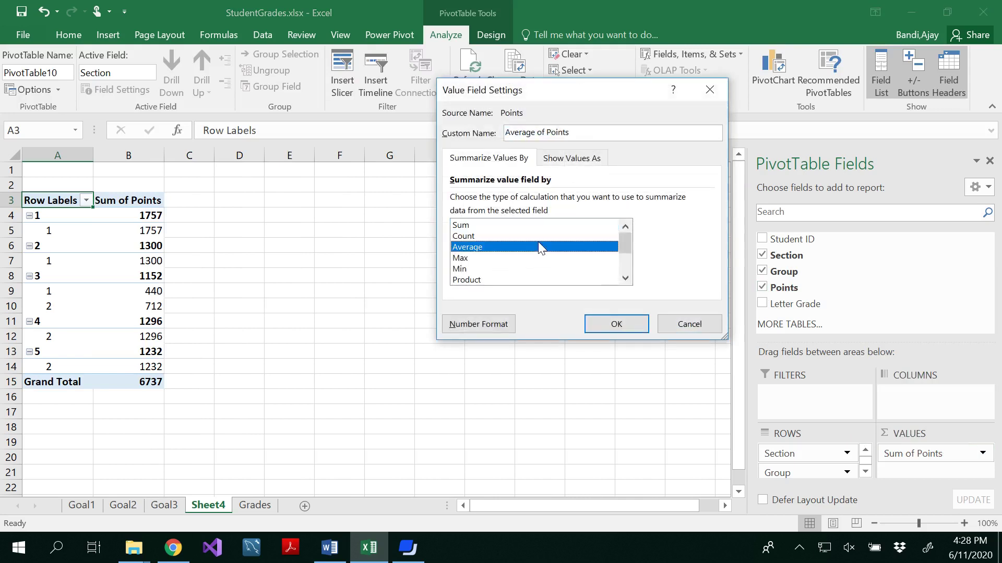
left_click(640, 324)
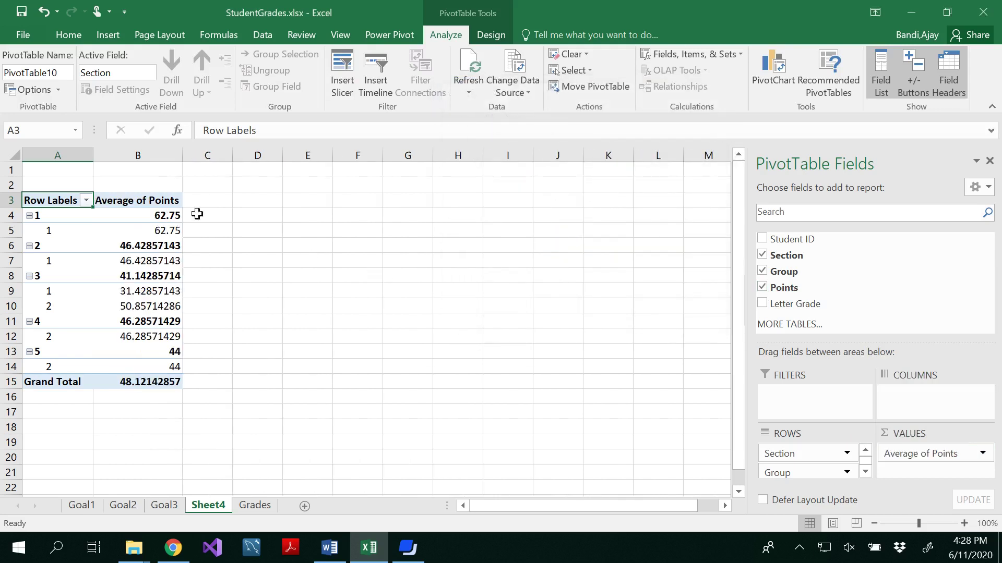
- Format all average points by section and group, including the grand total, to two decimal places
left_click_drag(138, 214, 139, 384)
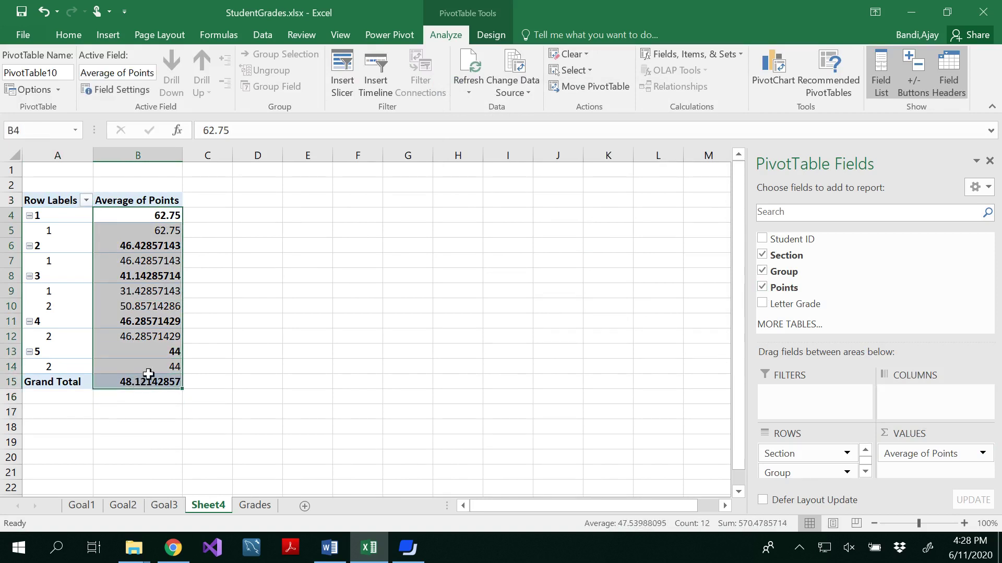
left_click(73, 37)
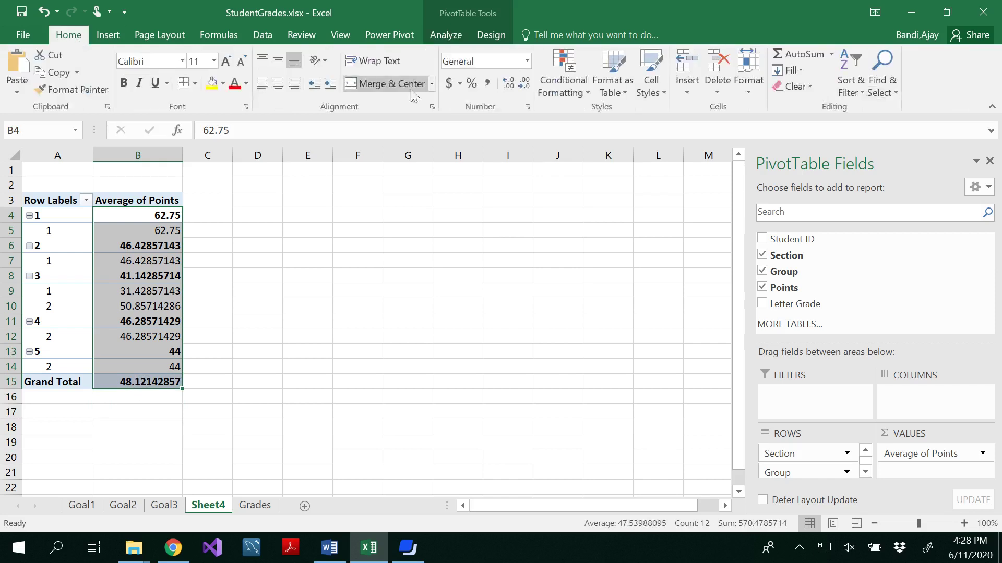
left_click(524, 86)
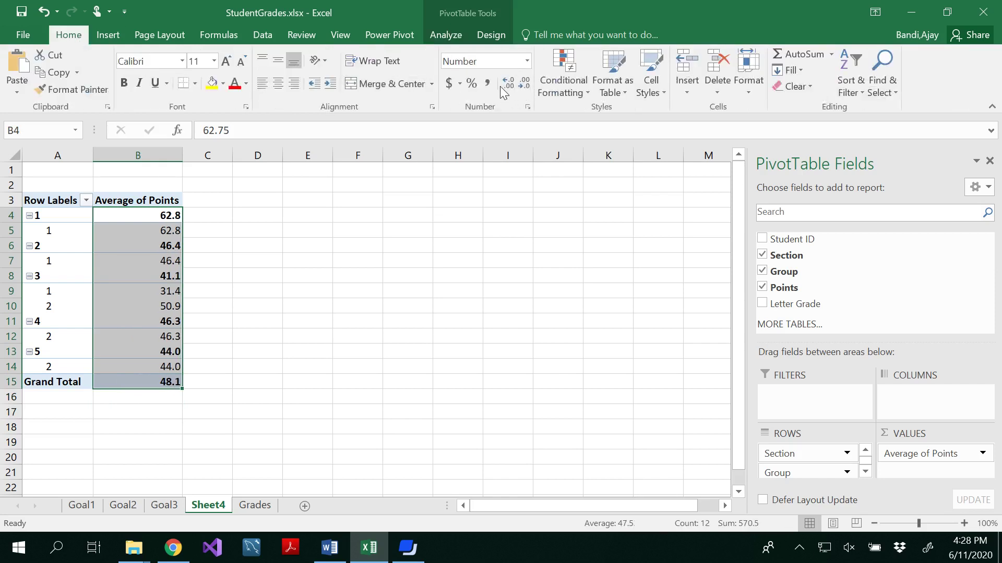
left_click(504, 87)
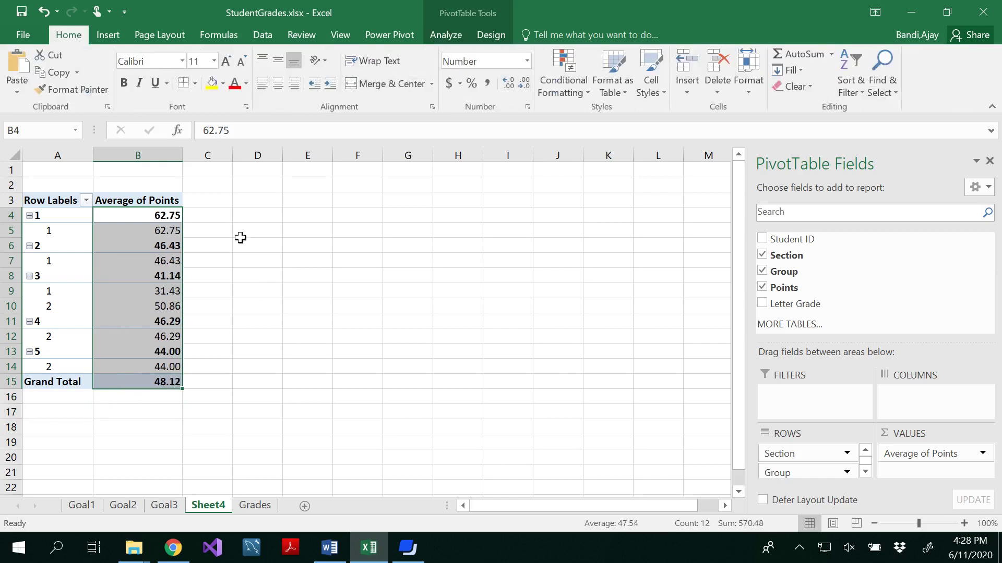
left_click(218, 218)
- Insert a column PivotChart of average points by section and group and place it clear of the PivotTable
left_click(128, 221)
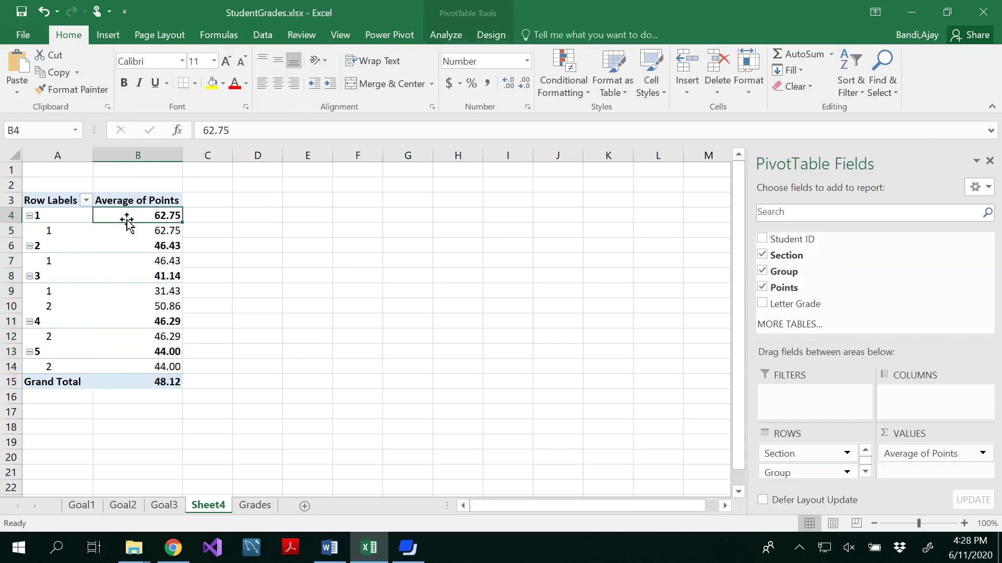
left_click(109, 35)
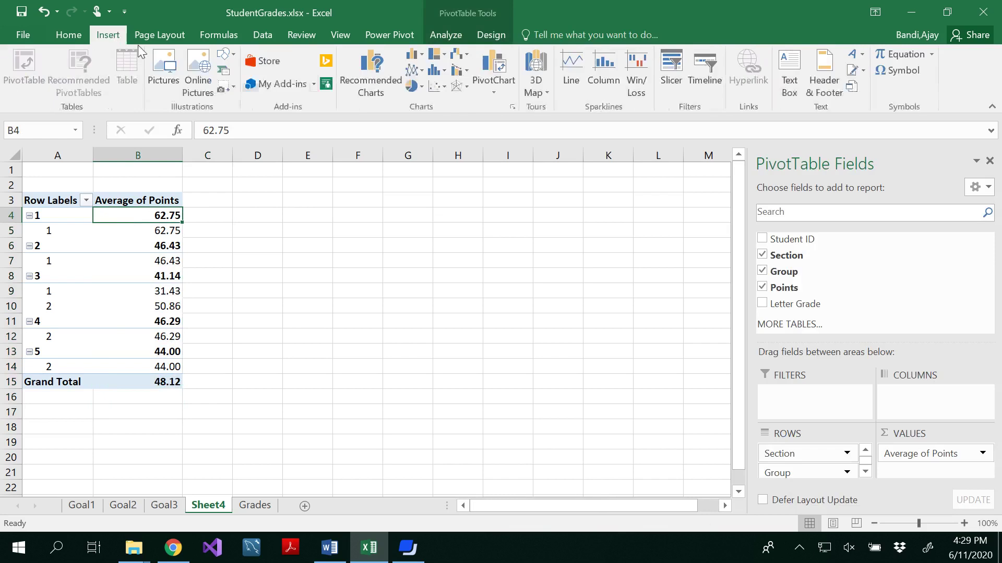
left_click(493, 90)
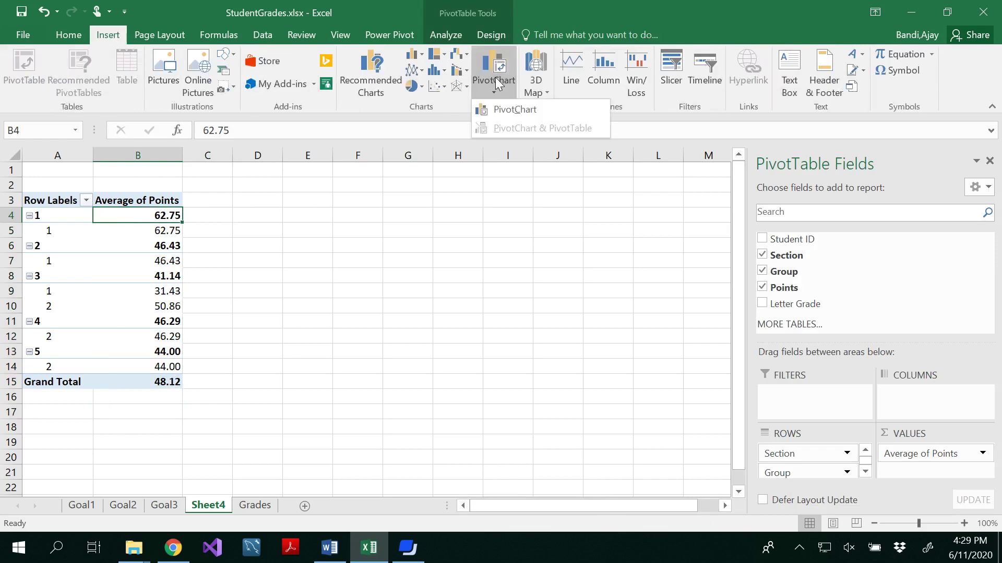
left_click(512, 107)
mouse_move(474, 207)
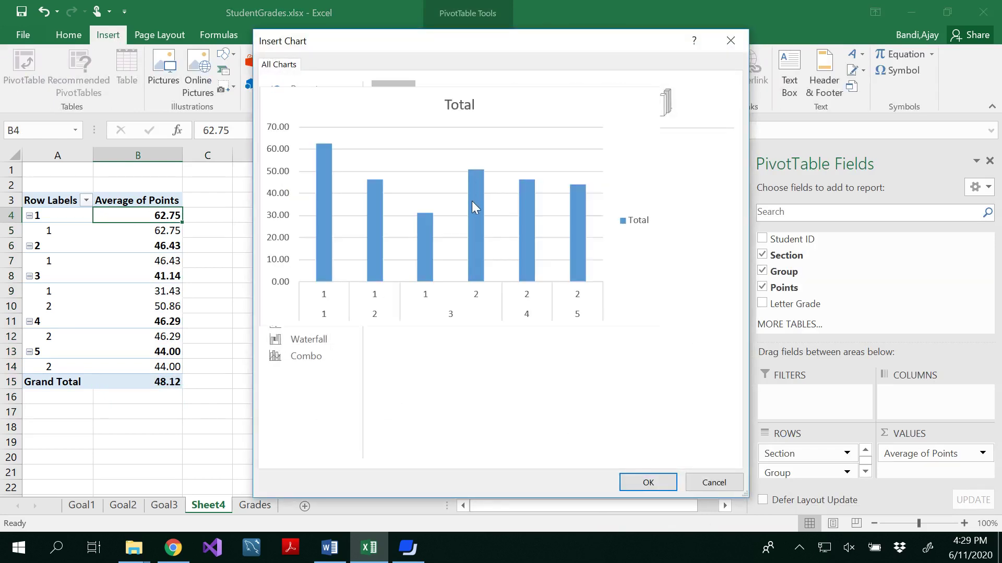
left_click(647, 482)
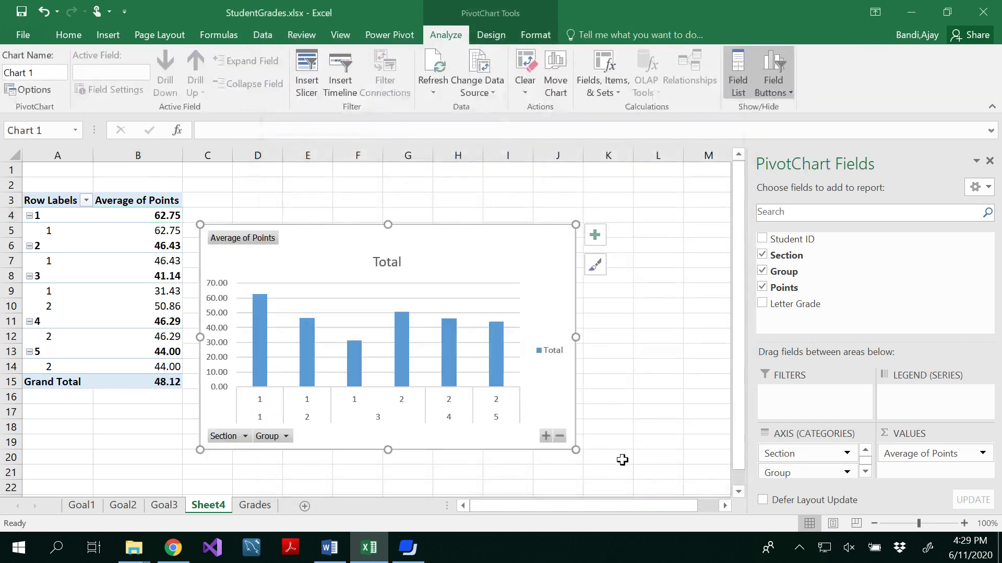
left_click_drag(494, 248, 554, 206)
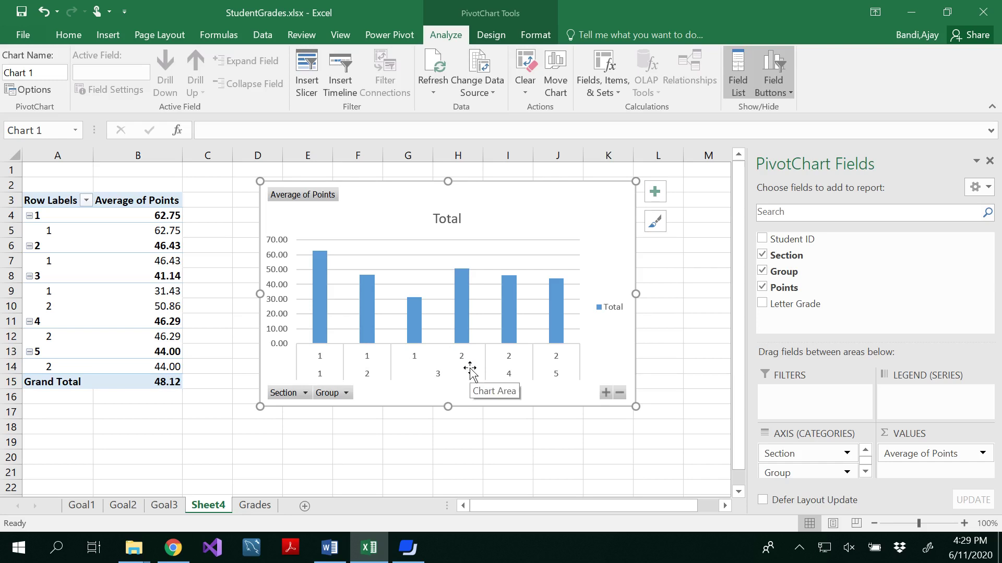
- Add data labels to the section and group PivotChart's columns and remove its gridlines
left_click(655, 193)
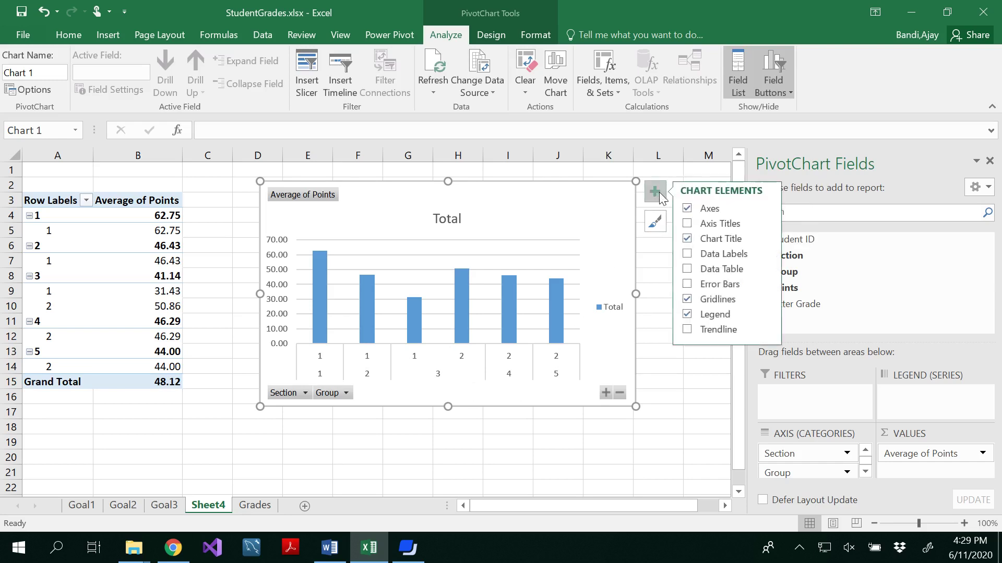
left_click(714, 255)
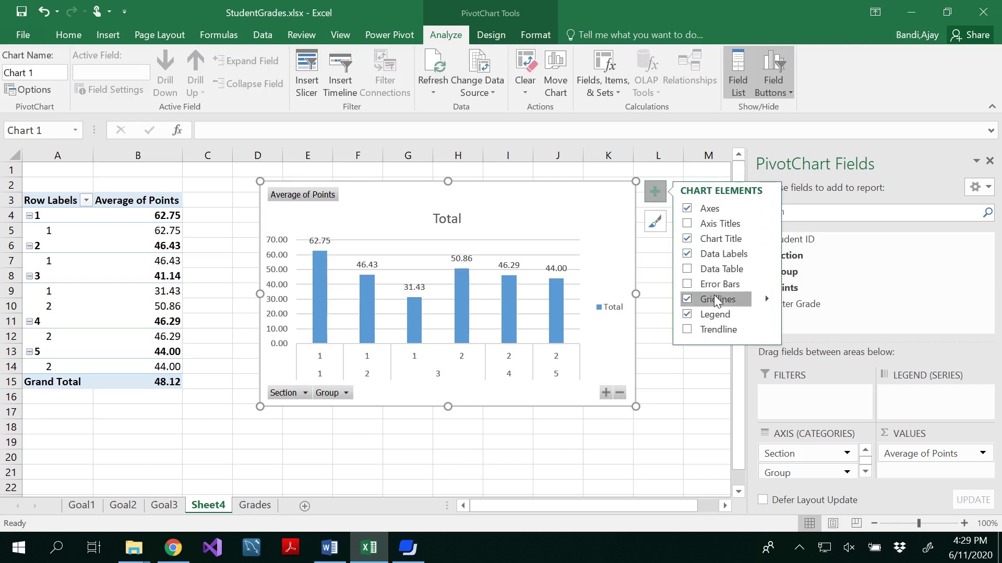
left_click(671, 396)
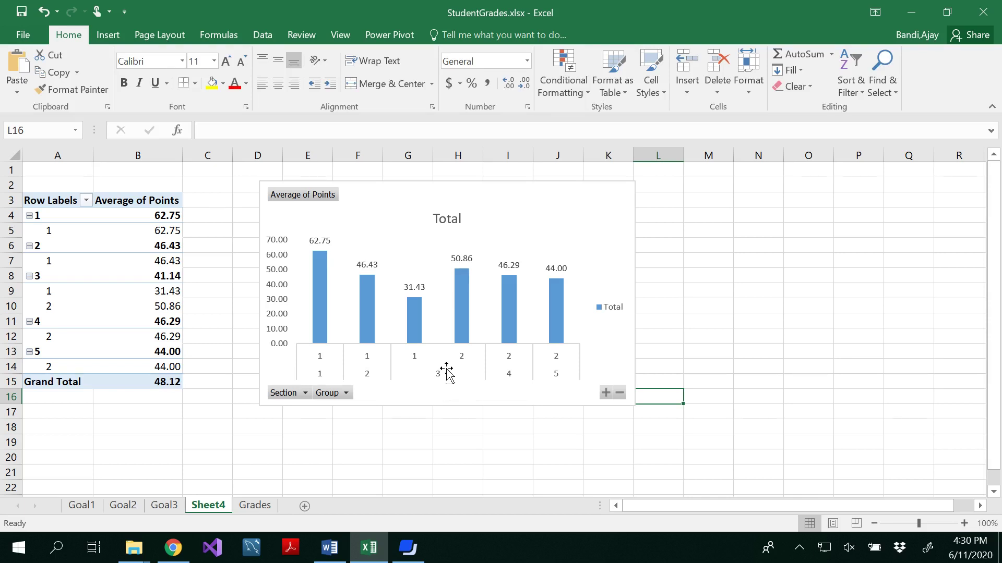
- Check the class-interval goal in the Word document and insert a PivotTable from the Grades data on a new worksheet
left_click(255, 505)
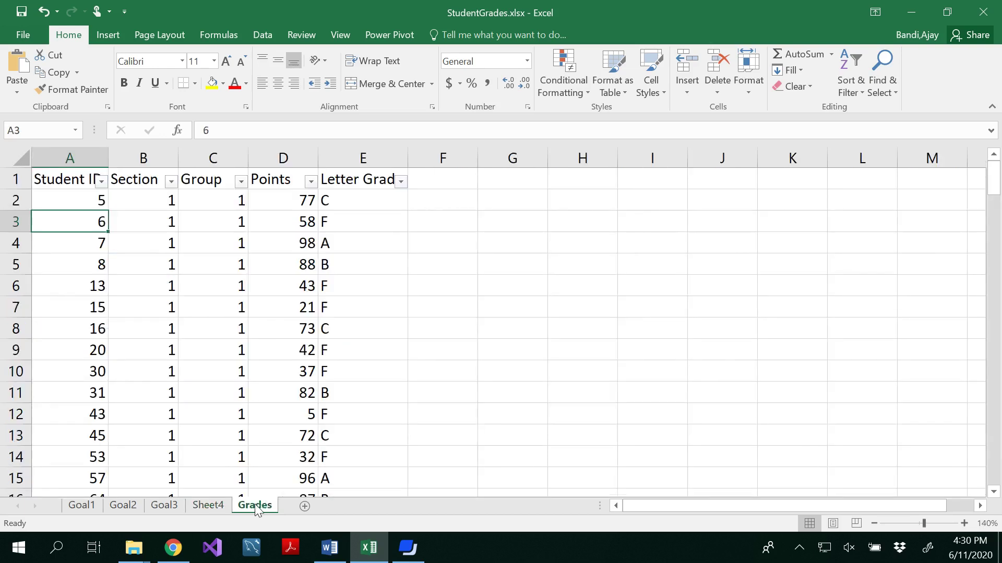
left_click(330, 548)
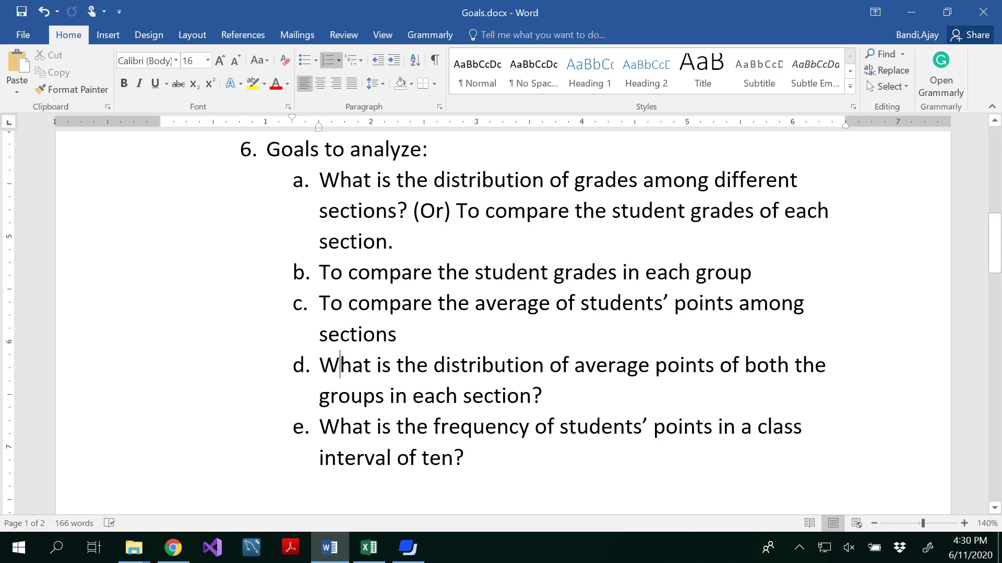
left_click(369, 548)
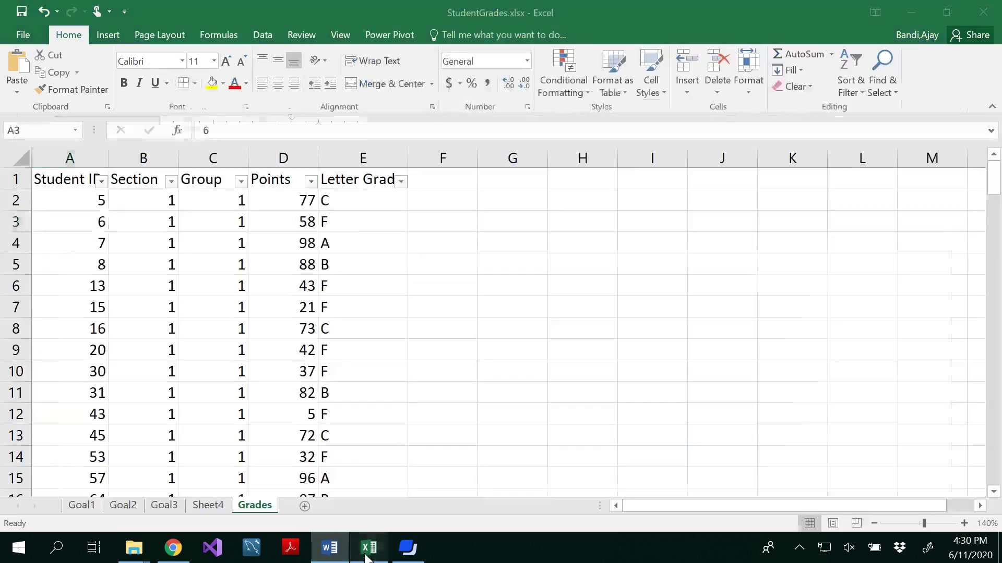
left_click(118, 37)
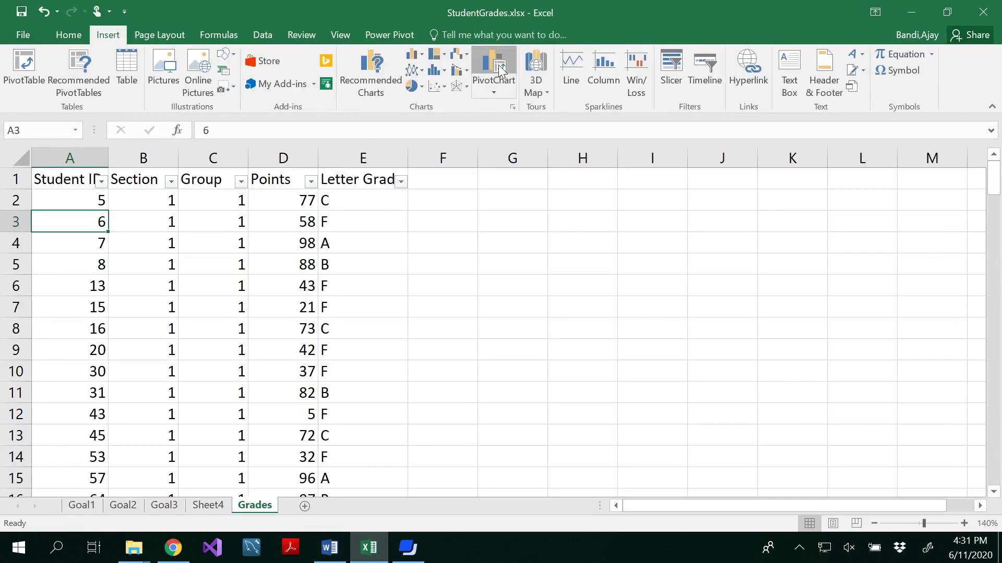
left_click(36, 71)
left_click(612, 337)
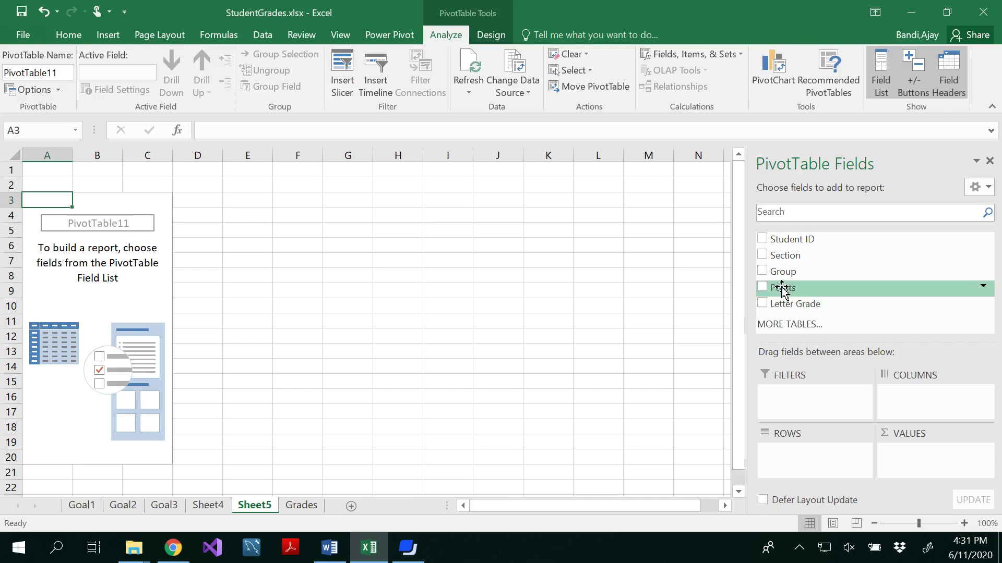
- Add the Points field to the rows of the new PivotTable and review the listed point values
left_click_drag(783, 288, 786, 469)
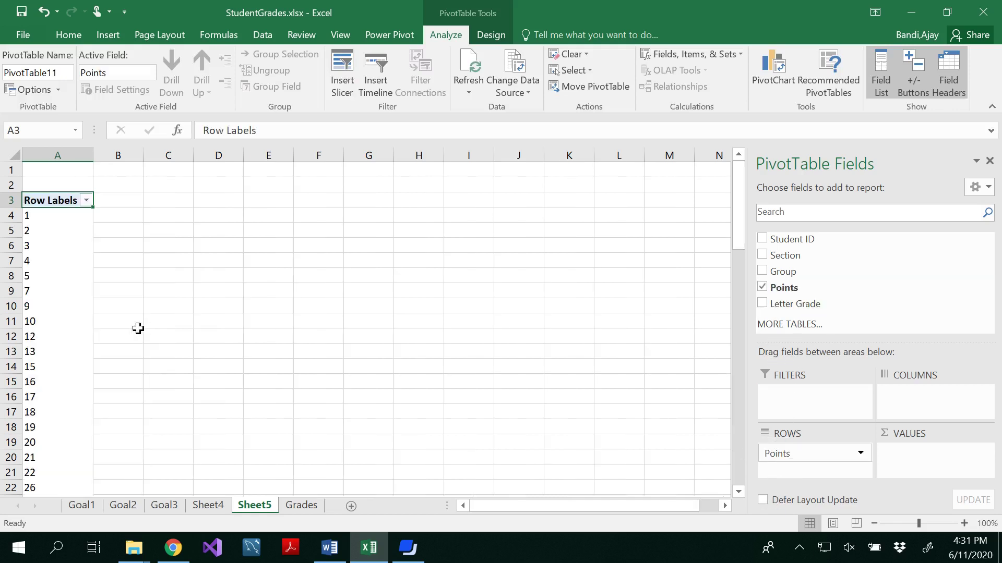
scroll(72, 343, "down", 1)
scroll(72, 343, "down", 5)
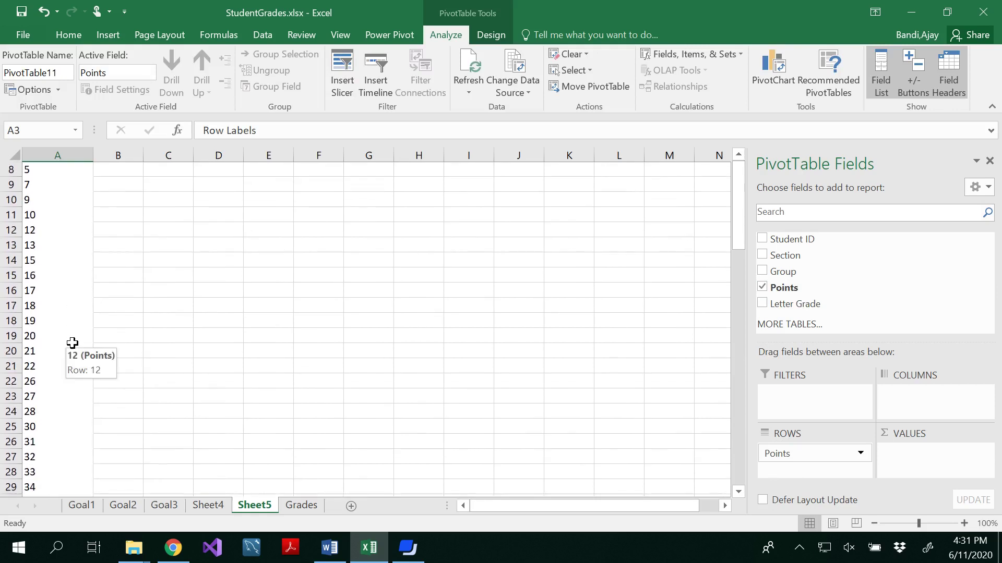
scroll(72, 342, "down", 7)
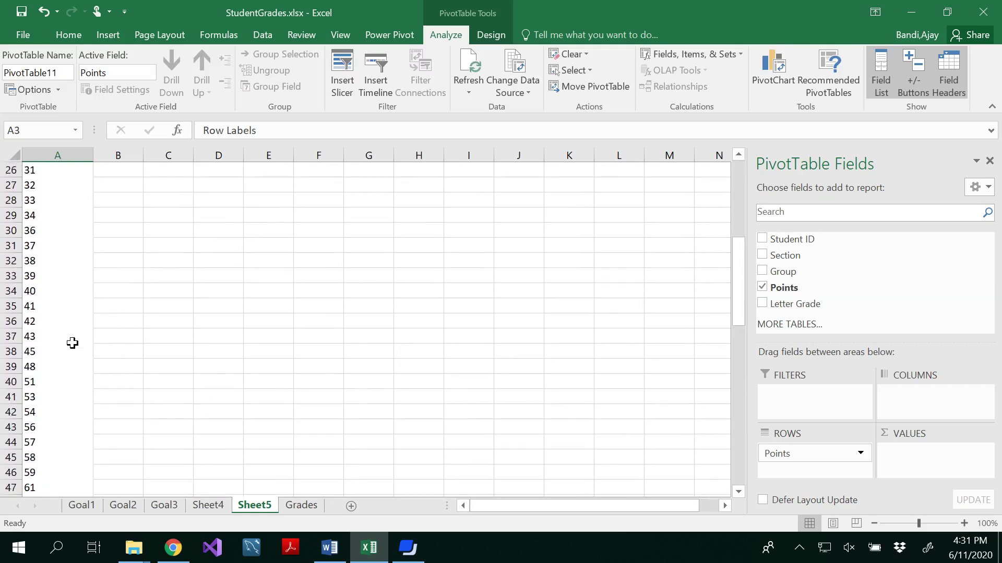
scroll(72, 343, "down", 5)
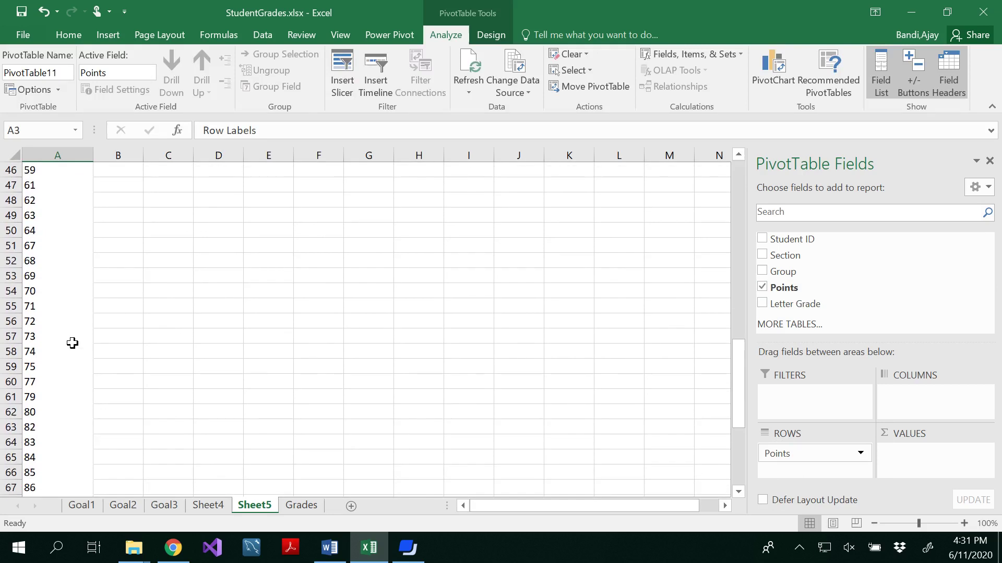
scroll(72, 343, "up", 20)
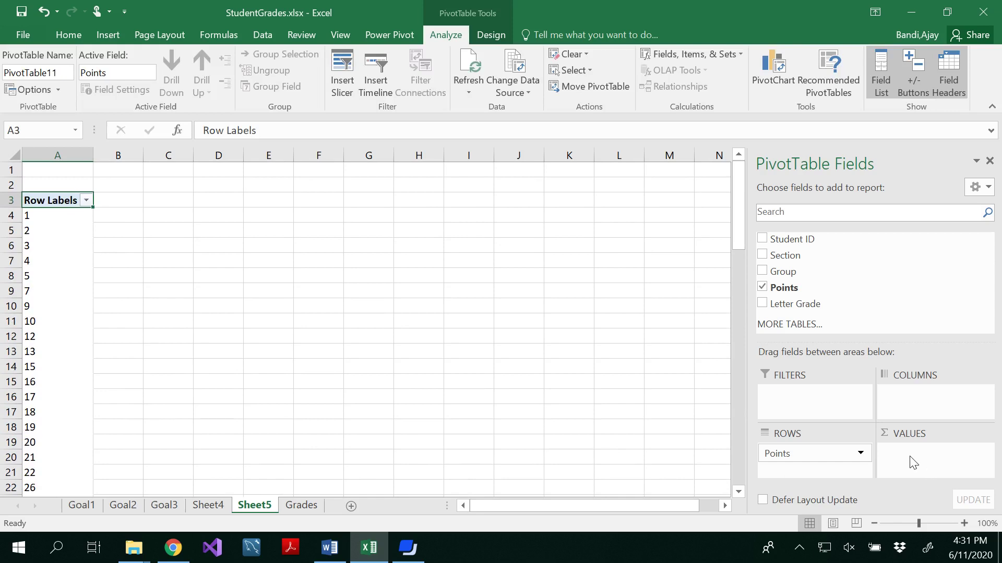
- Add Student ID to the PivotTable's values and summarize it by Count
left_click_drag(763, 244, 907, 463)
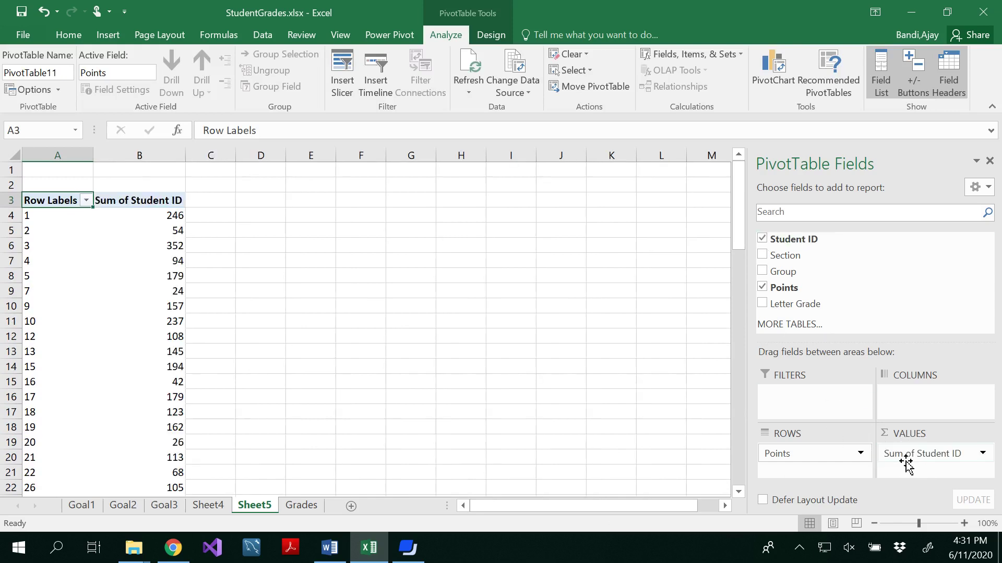
left_click(983, 454)
left_click(958, 434)
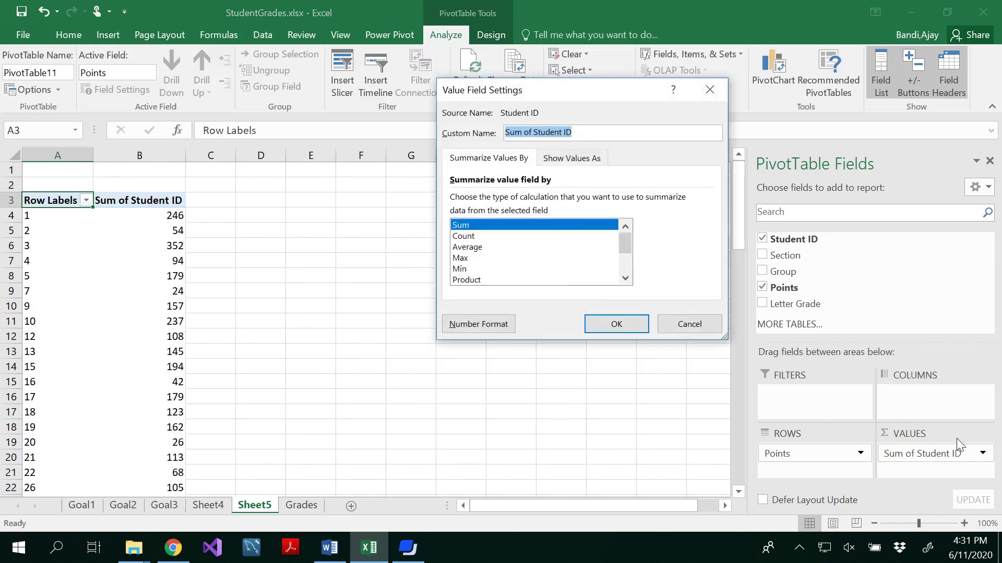
left_click(496, 238)
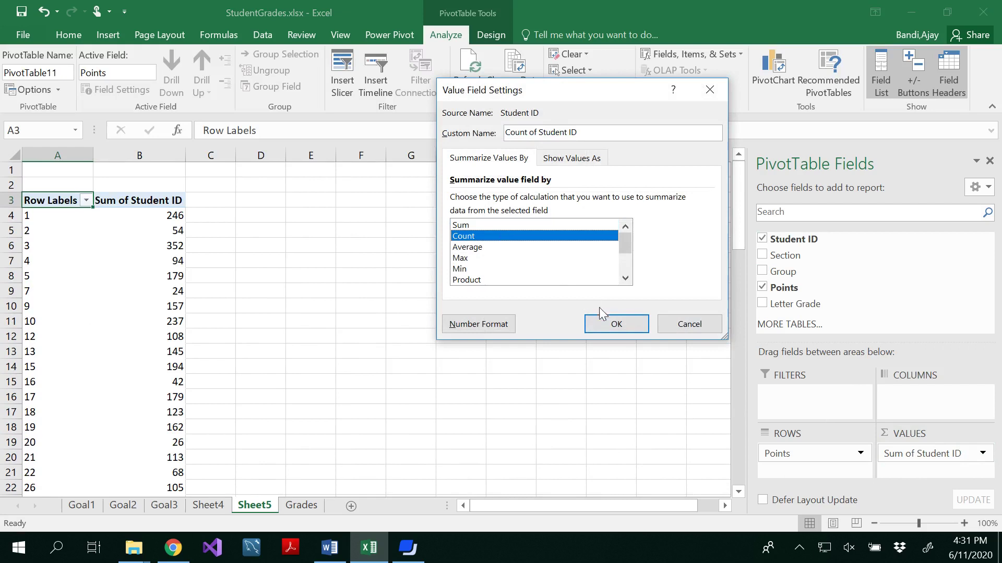
left_click(616, 324)
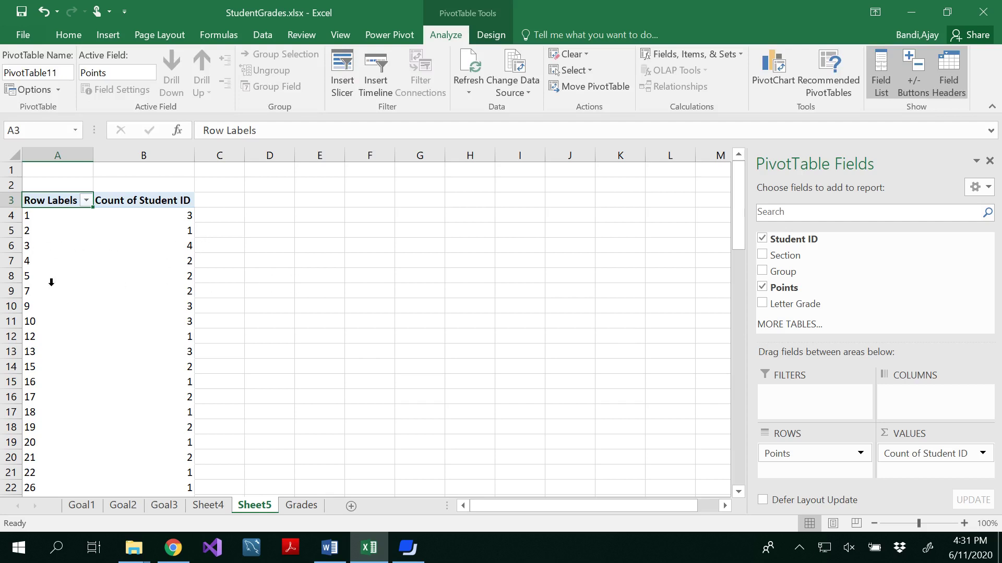
- Group the PivotTable's Points row labels by 5, starting at 1 and ending at 100
left_click(40, 260)
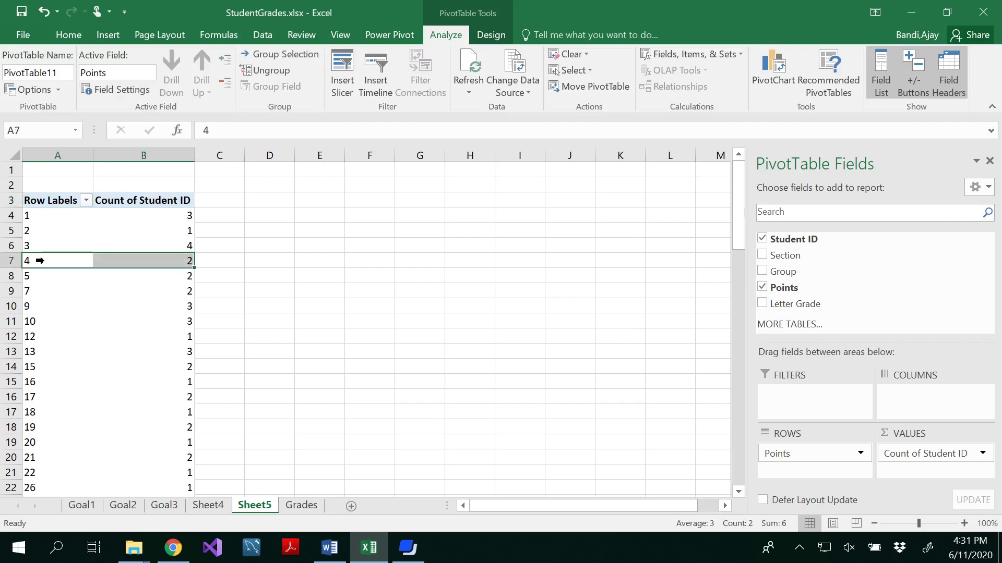
left_click(270, 305)
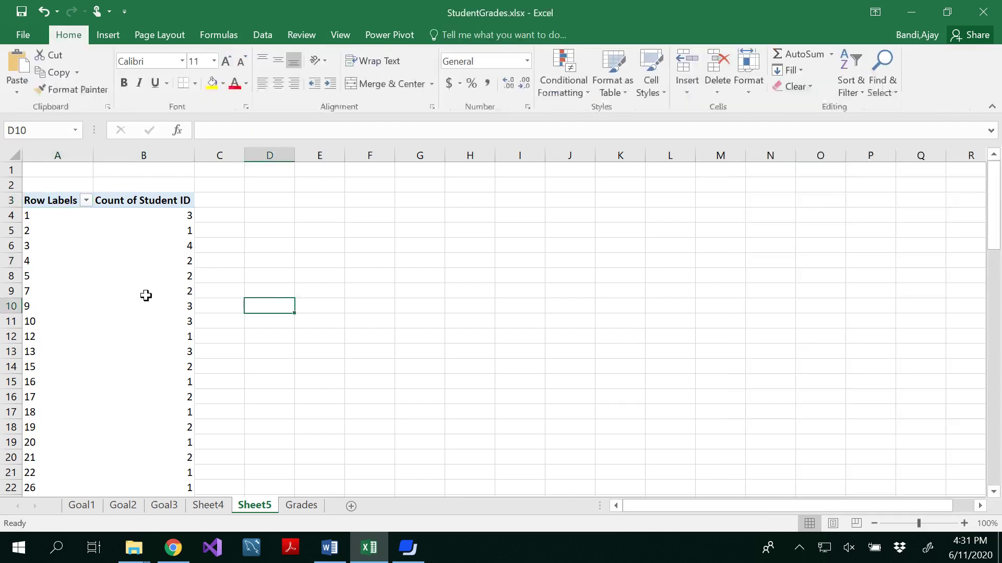
left_click(57, 292)
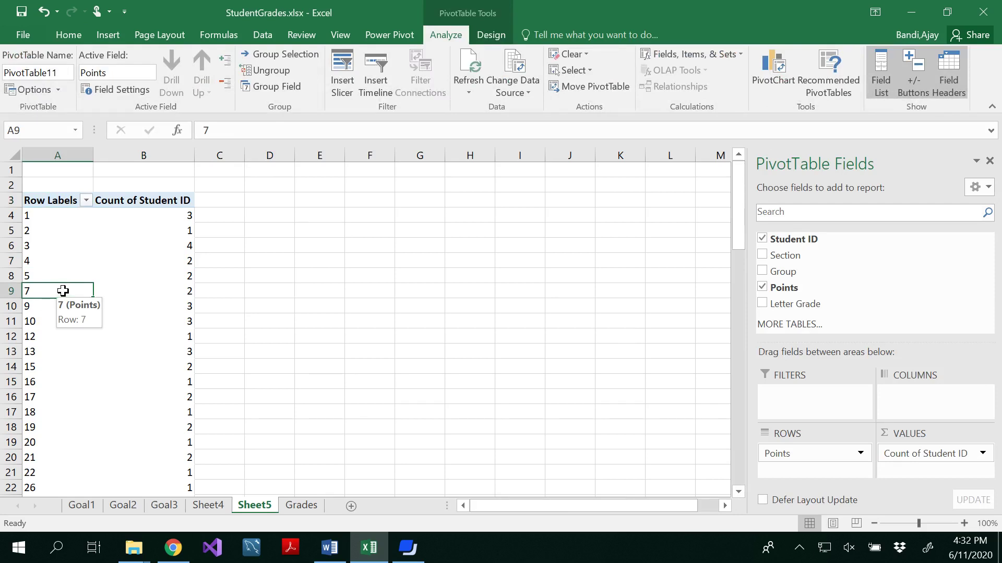
right_click(63, 291)
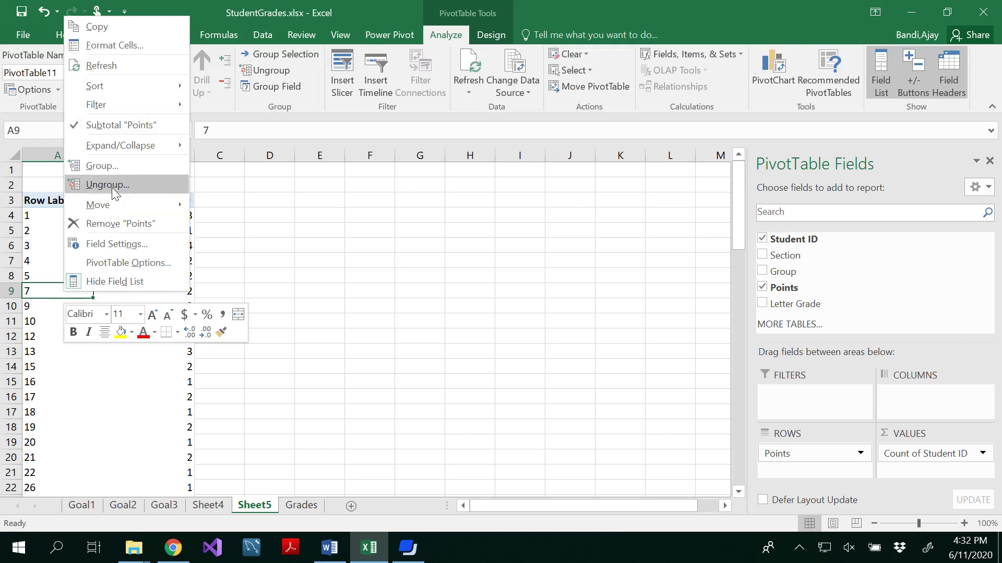
left_click(118, 167)
key("Tab")
key("Tab")
key("Tab")
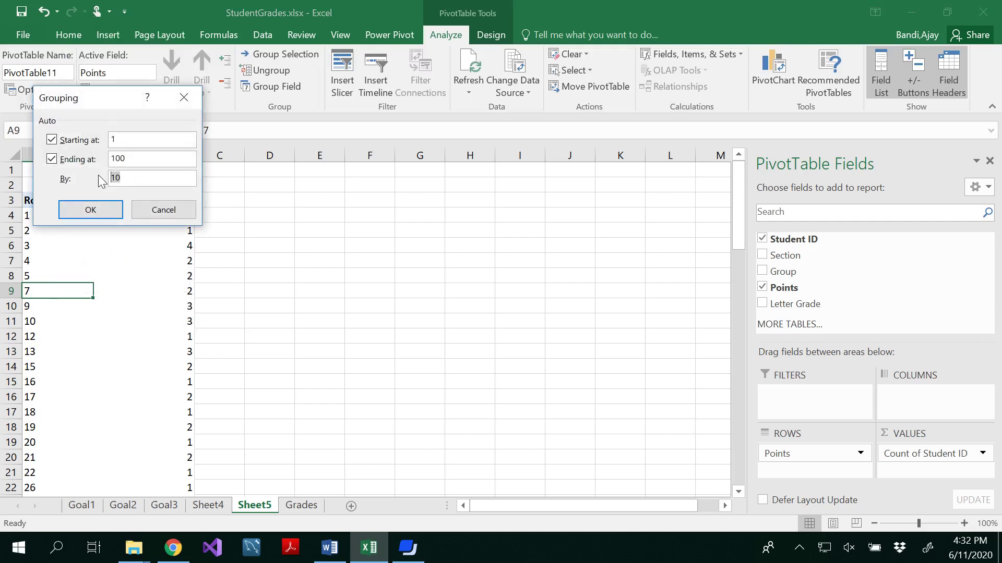
type("5")
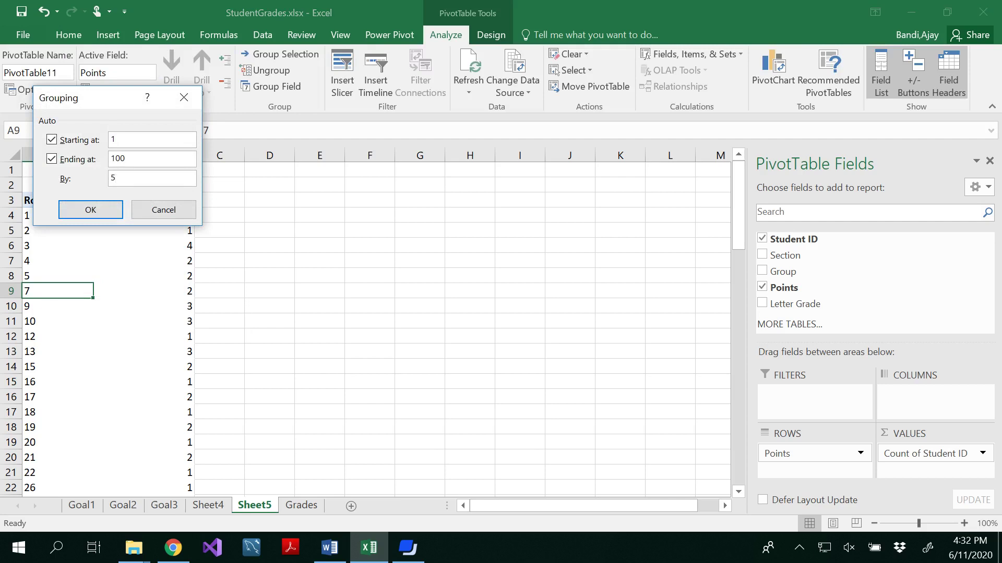
left_click(99, 212)
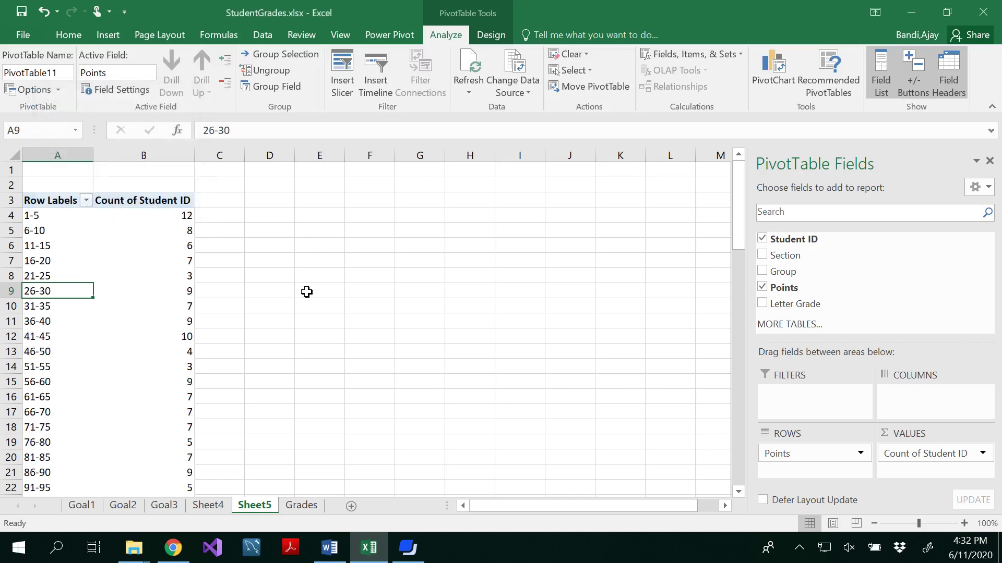
- Examine the student counts for each five-point interval, including the grand total
left_click(306, 292)
scroll(307, 292, "down", 1)
scroll(306, 292, "up", 1)
scroll(307, 293, "down", 1)
scroll(307, 292, "up", 1)
scroll(306, 292, "down", 1)
scroll(306, 292, "up", 1)
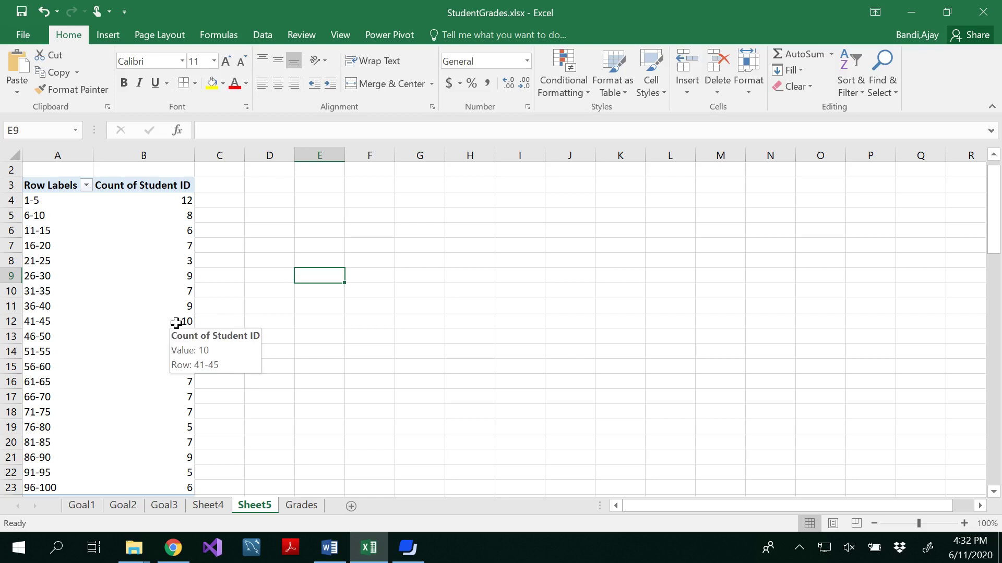
scroll(298, 316, "down", 2)
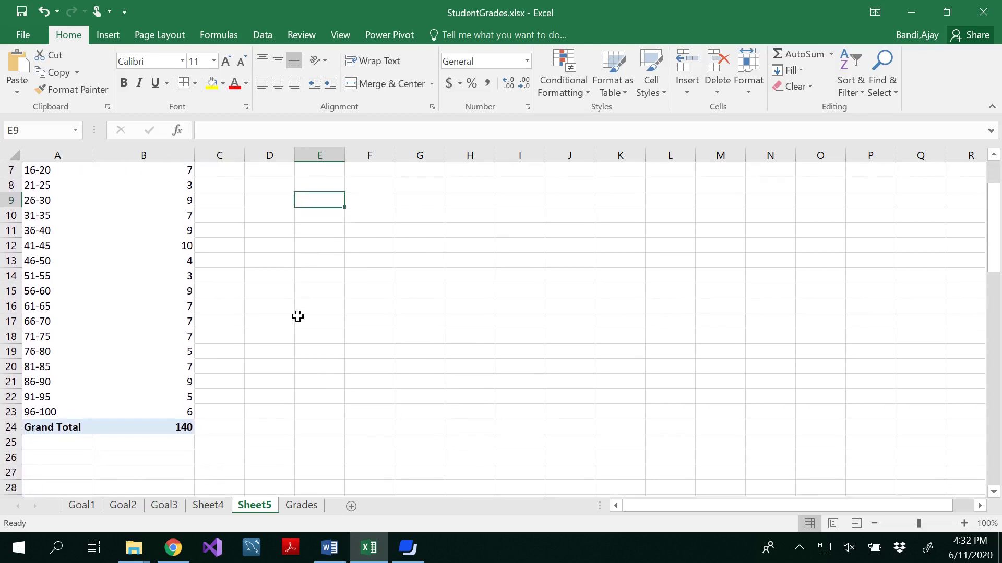
scroll(298, 317, "up", 1)
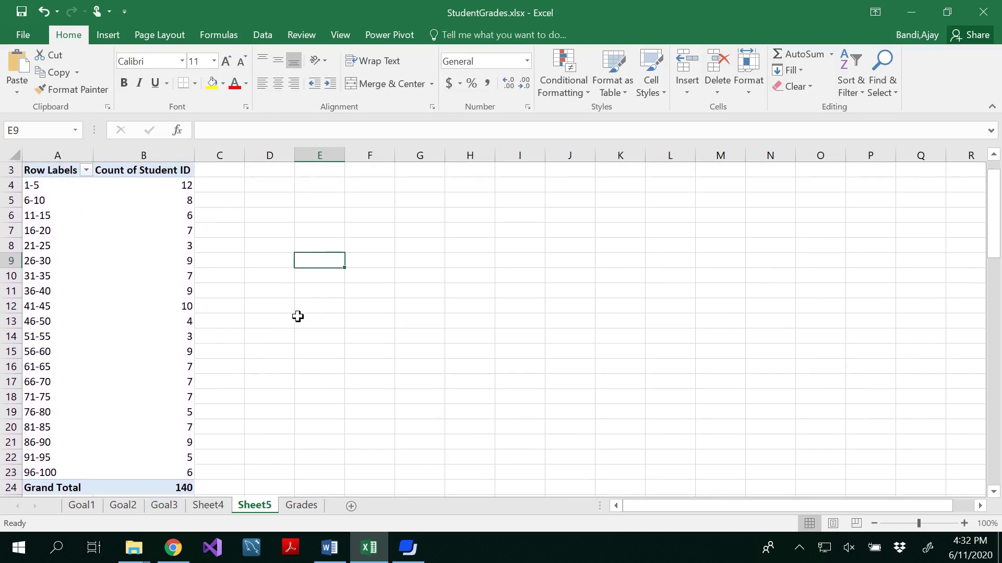
left_click(34, 219)
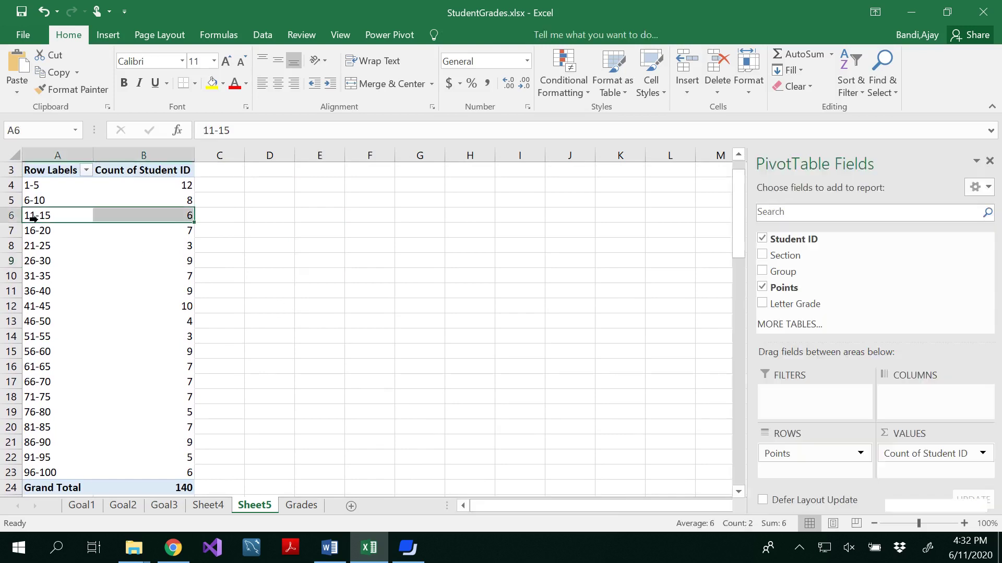
left_click(216, 247)
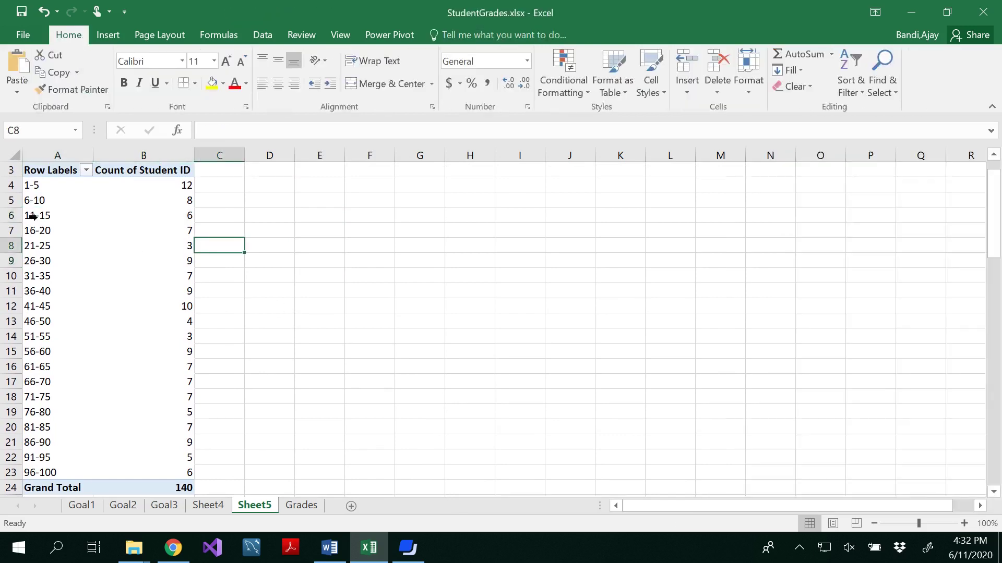
left_click(32, 217)
left_click(302, 265)
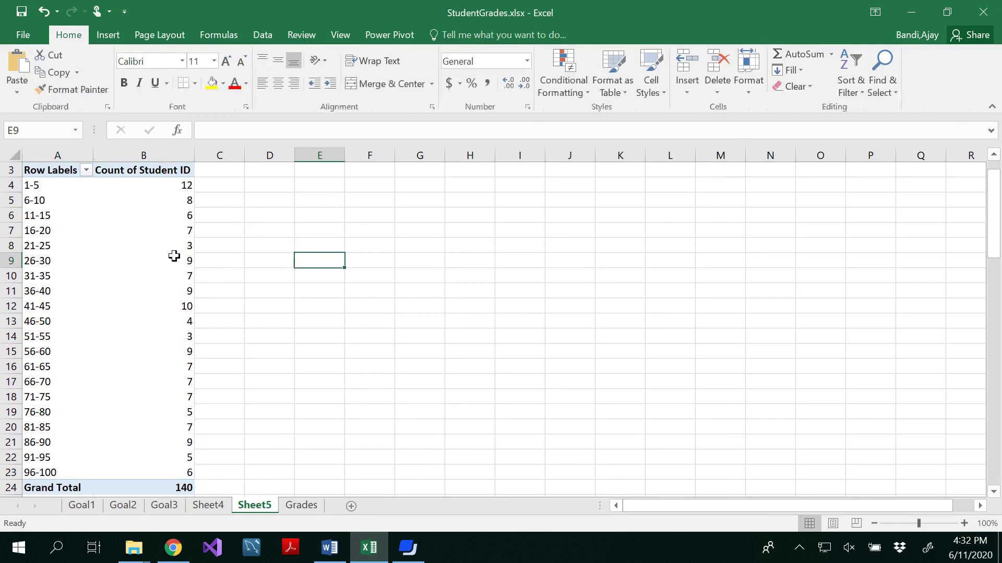
left_click(36, 253)
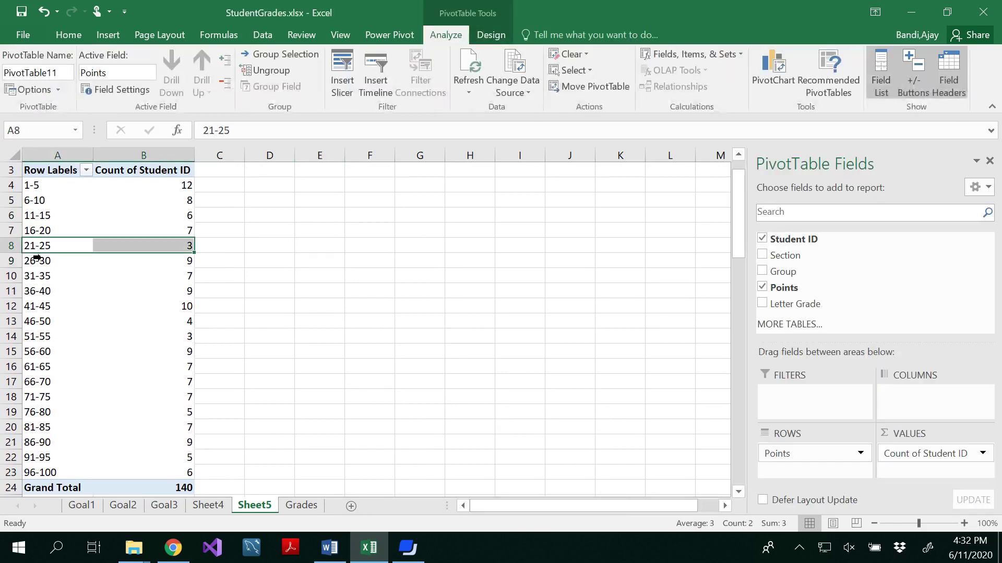
left_click(38, 275)
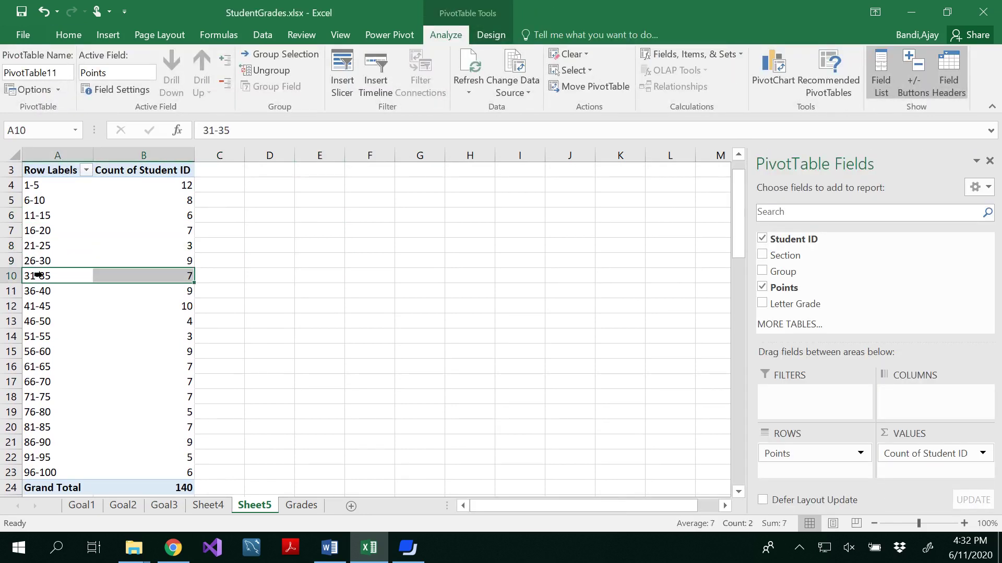
left_click(320, 323)
- Ungroup the five-point intervals in the PivotTable's Points row labels
left_click(53, 295)
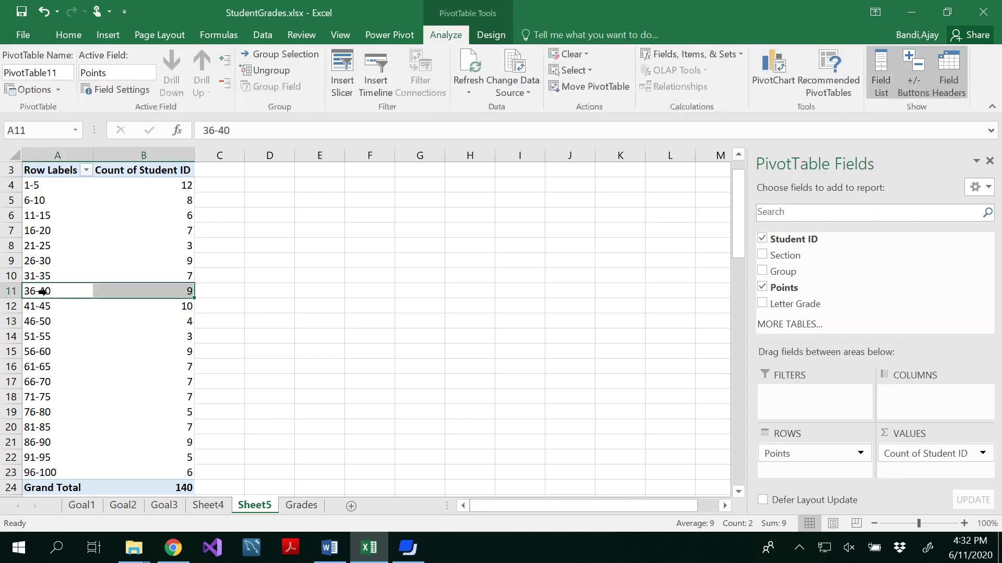
right_click(50, 297)
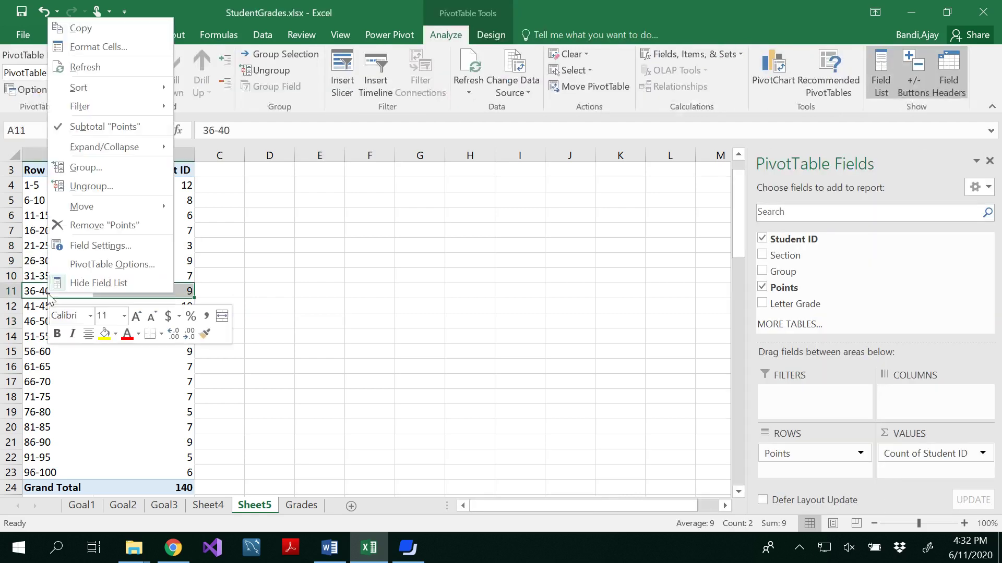
left_click(93, 186)
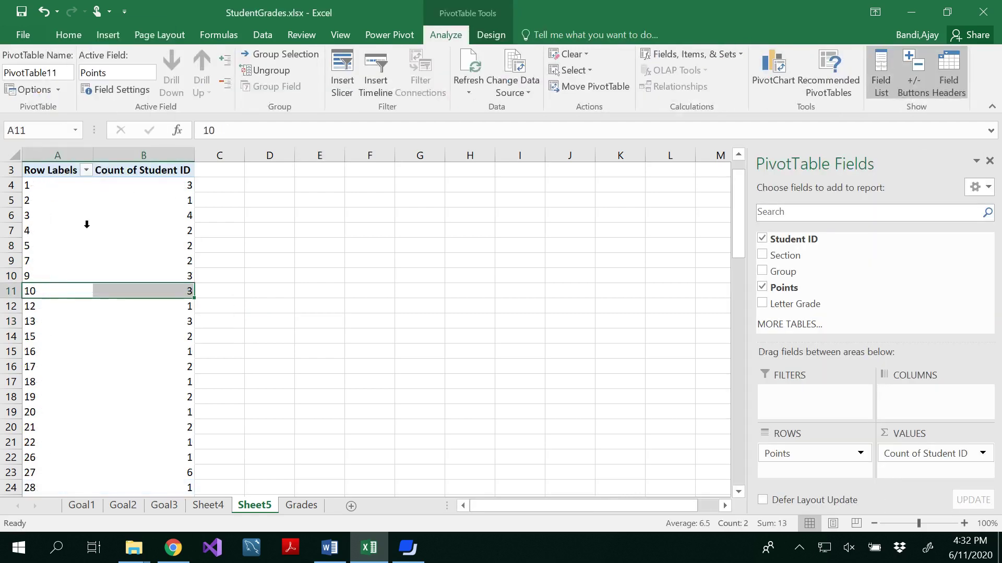
- Group the PivotTable's Points row labels by 10, starting at 1 and ending at 100
scroll(88, 339, "down", 3)
scroll(89, 340, "up", 3)
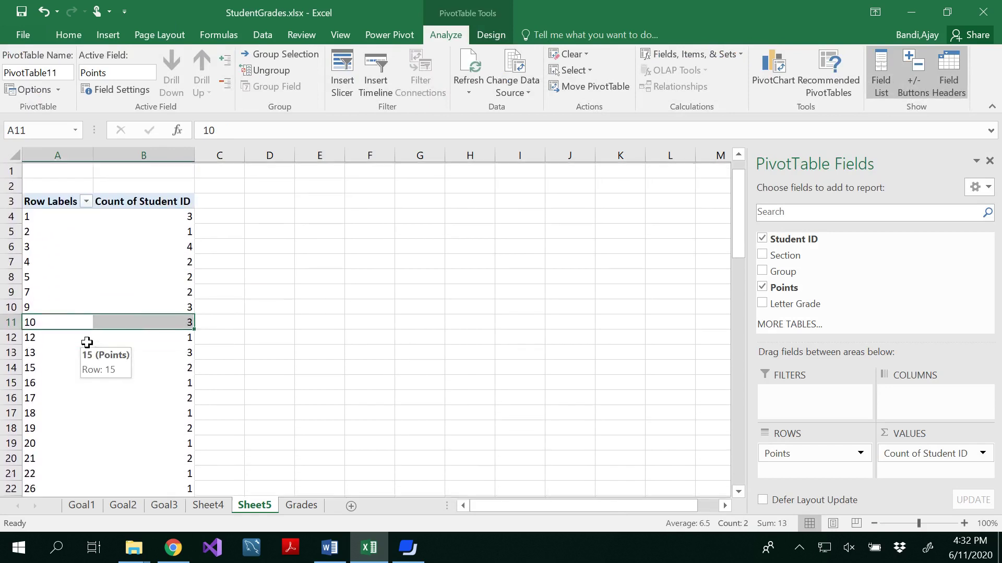
right_click(53, 325)
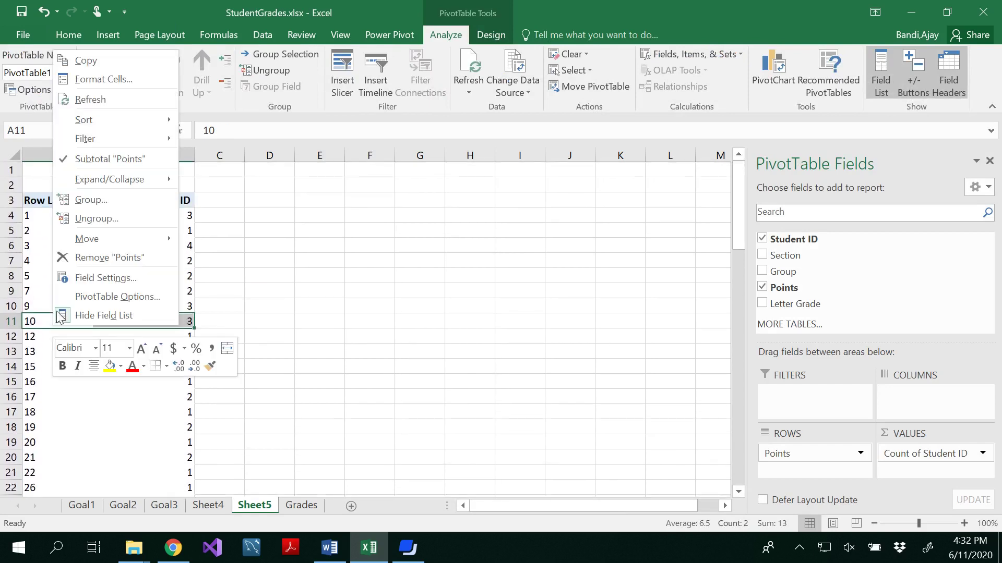
left_click(105, 198)
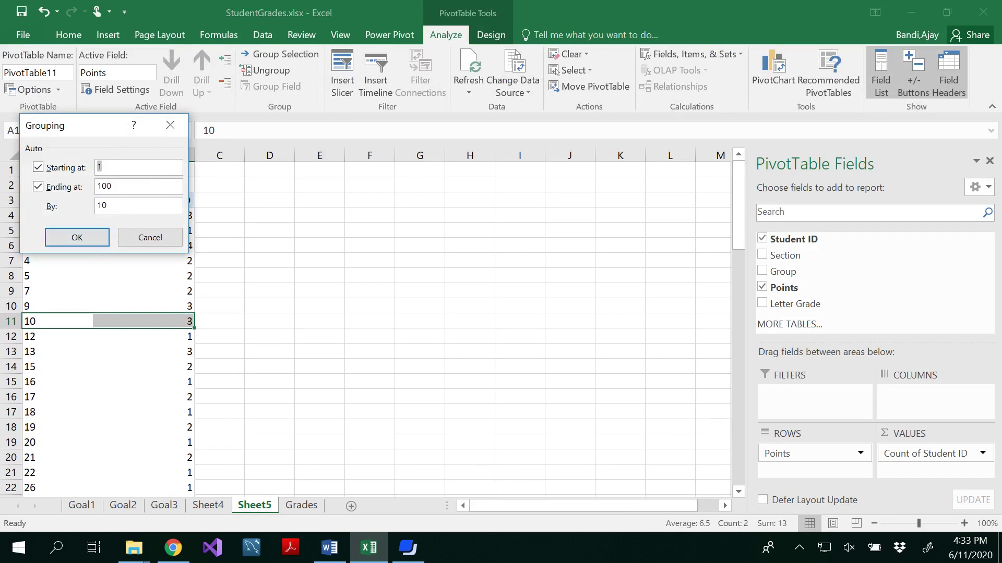
left_click(83, 239)
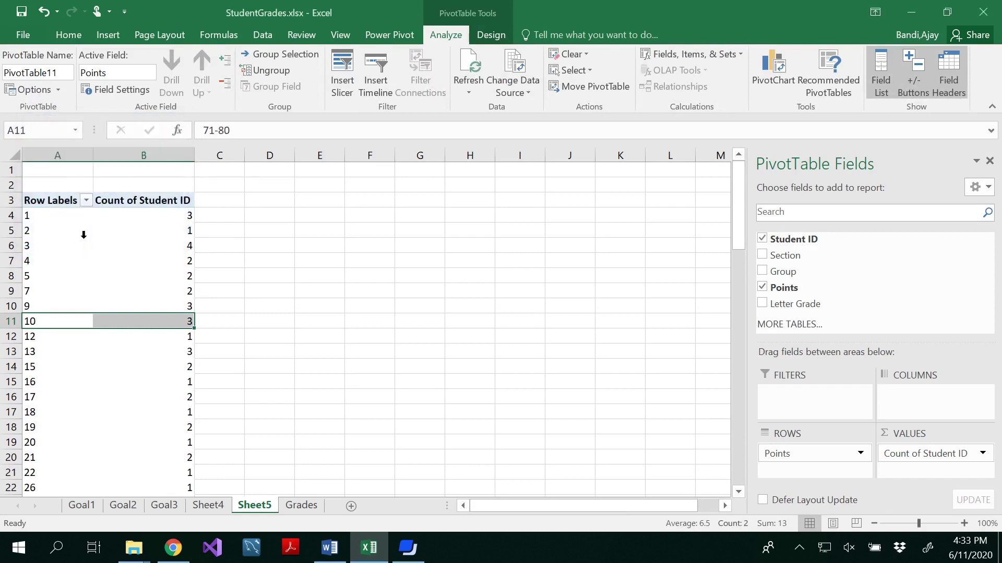
left_click(234, 288)
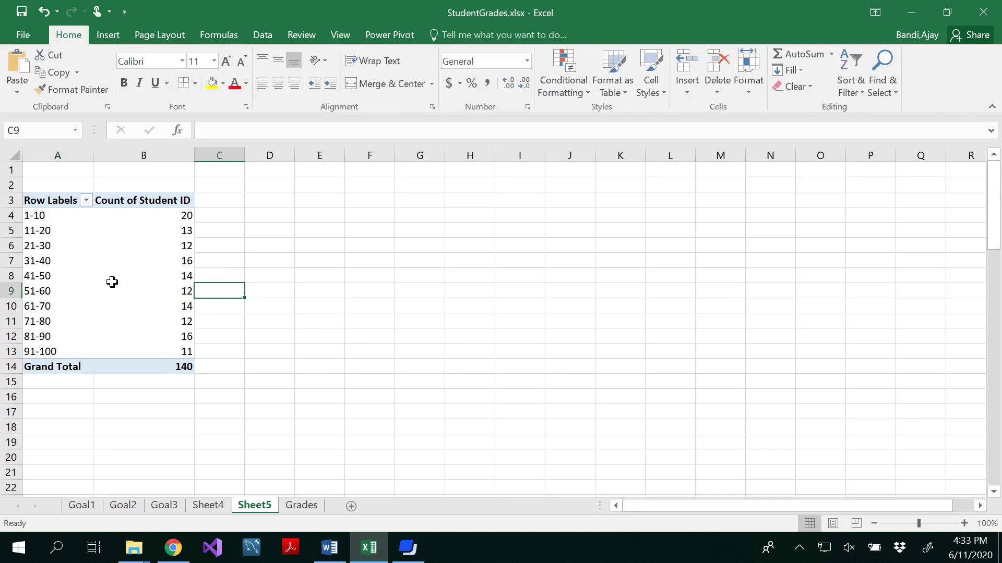
- Insert a clustered bar PivotChart from the grouped PivotTable and move it clear of the table's columns
left_click(155, 244)
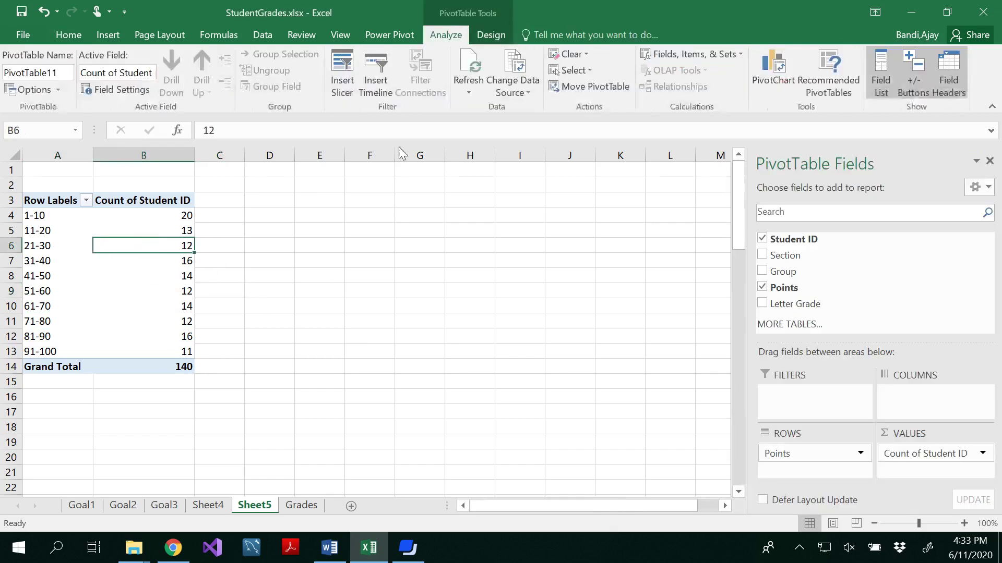
left_click(68, 35)
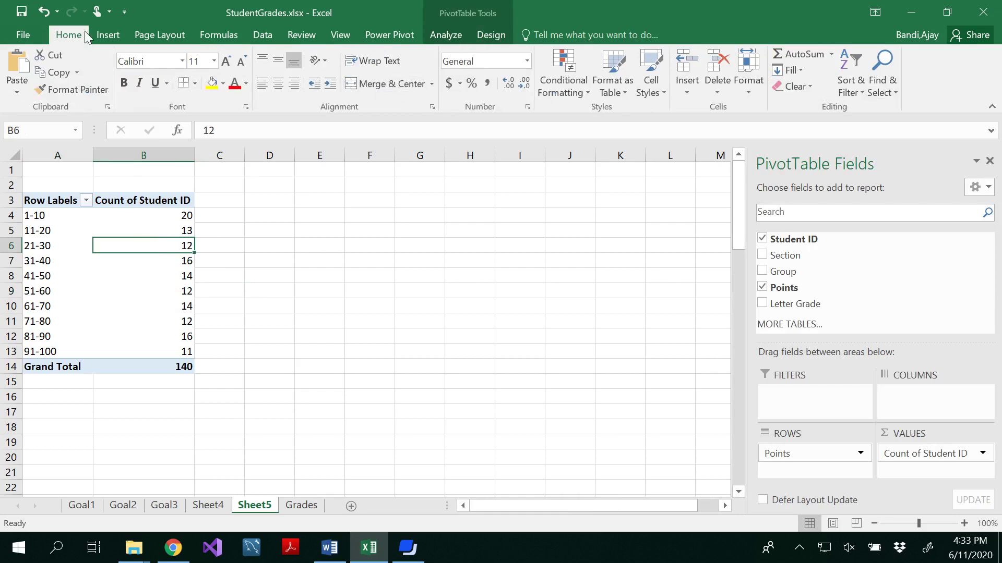
left_click(108, 34)
left_click(501, 78)
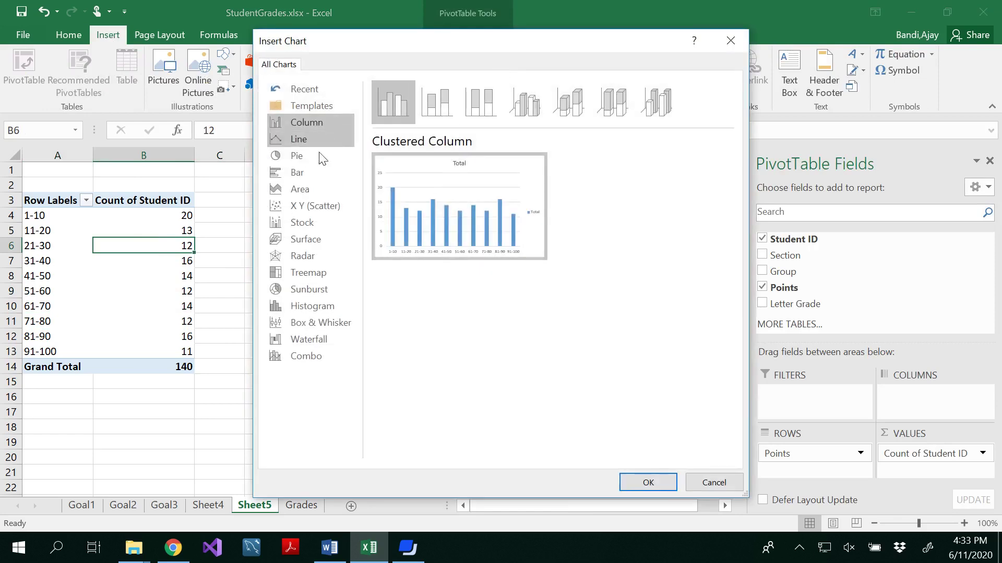
left_click(300, 176)
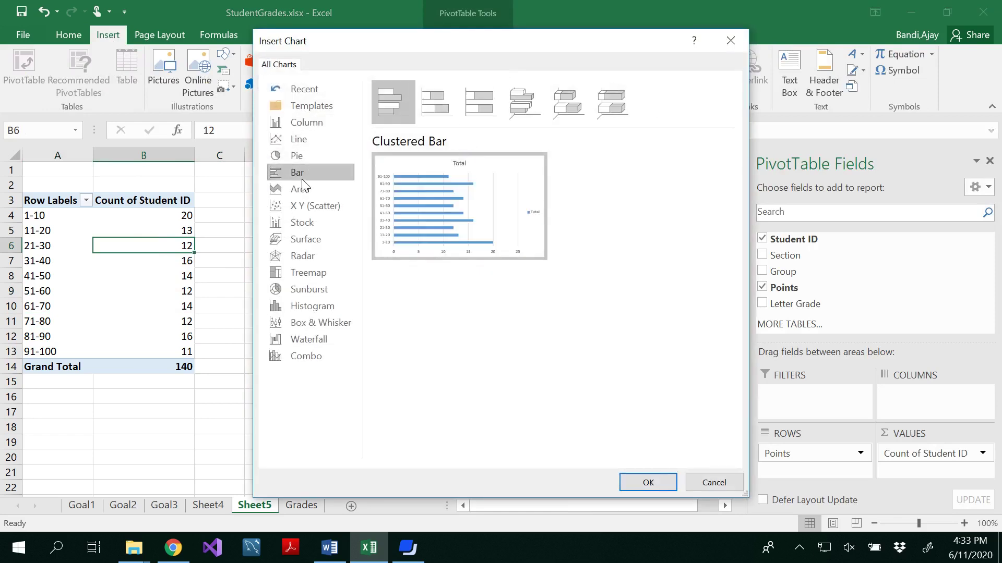
left_click(647, 480)
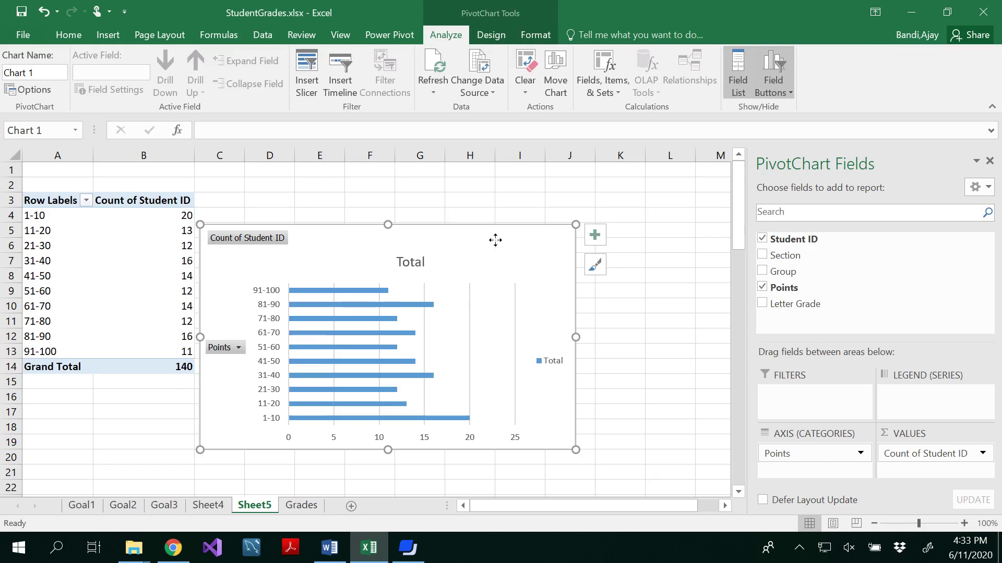
left_click_drag(495, 240, 562, 212)
- Add axis titles to the PivotChart and set the horizontal axis title to "Frequency"
left_click(661, 206)
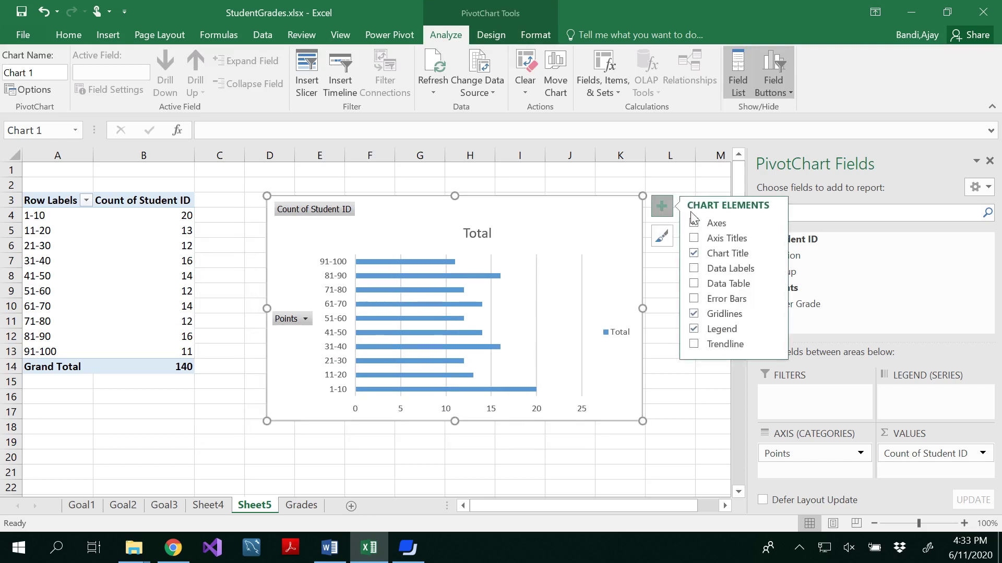
left_click(694, 239)
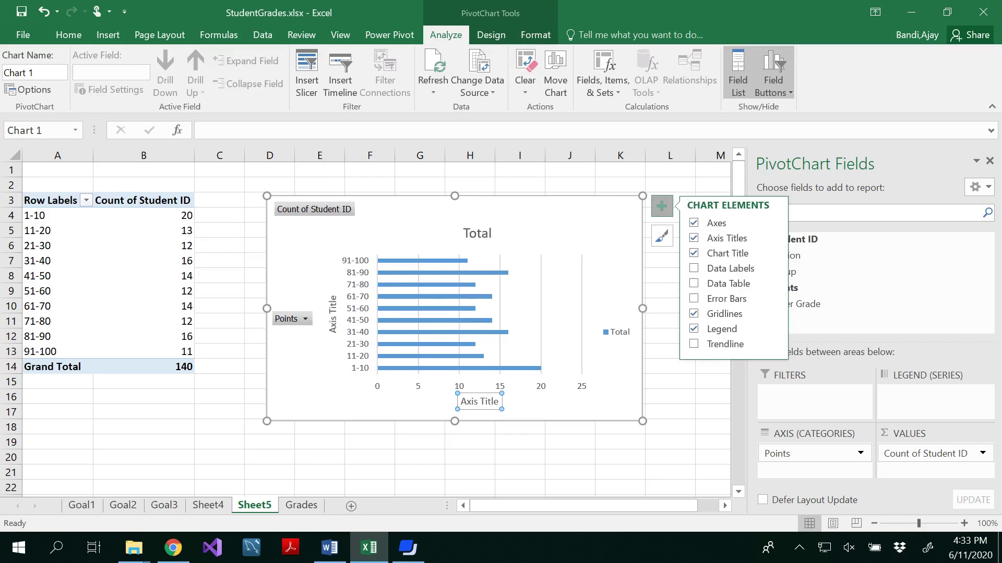
triple_click(480, 406)
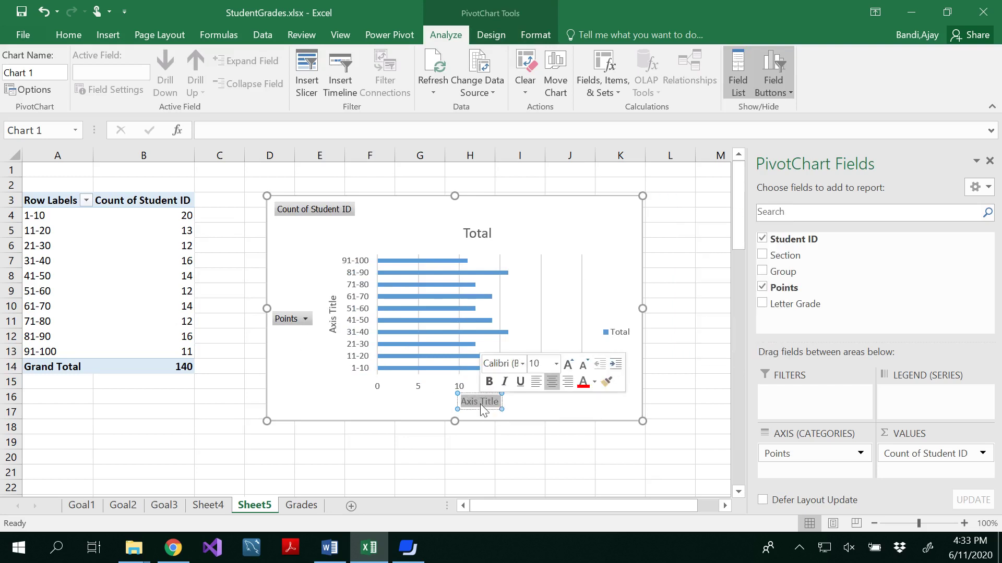
type("F")
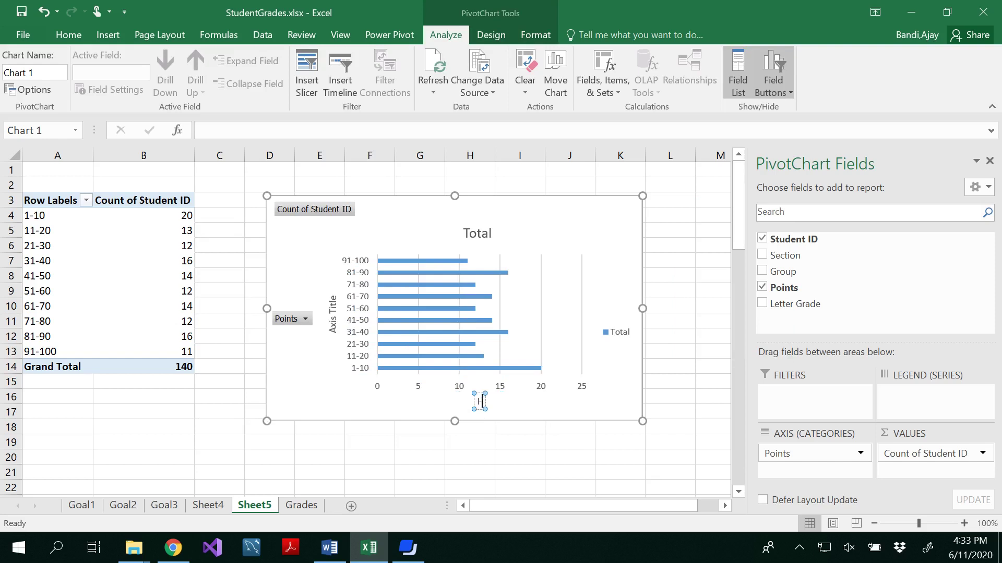
type("requency")
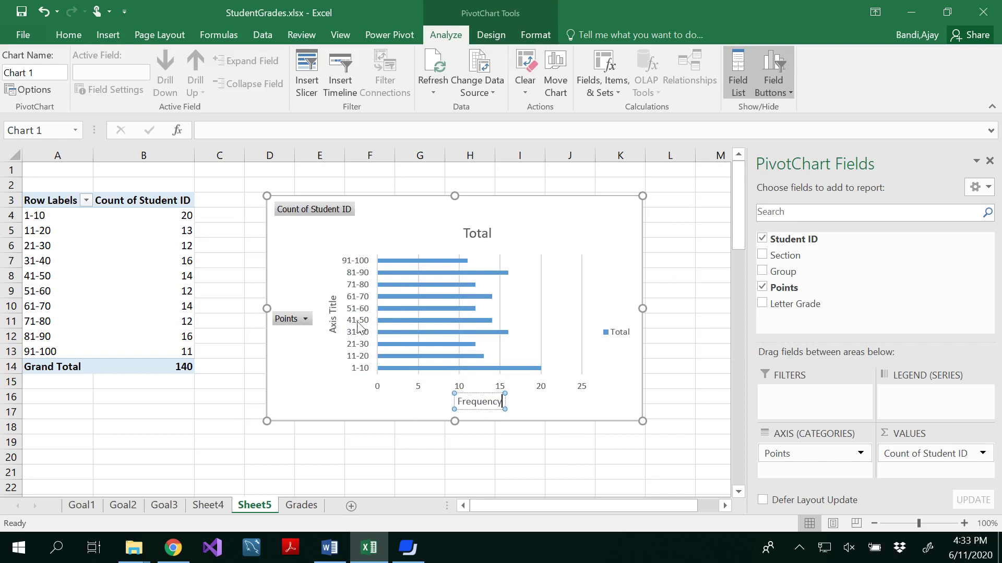
- Set the PivotChart's vertical axis title to "Class interval of points" and close the formatting pane
double_click(330, 315)
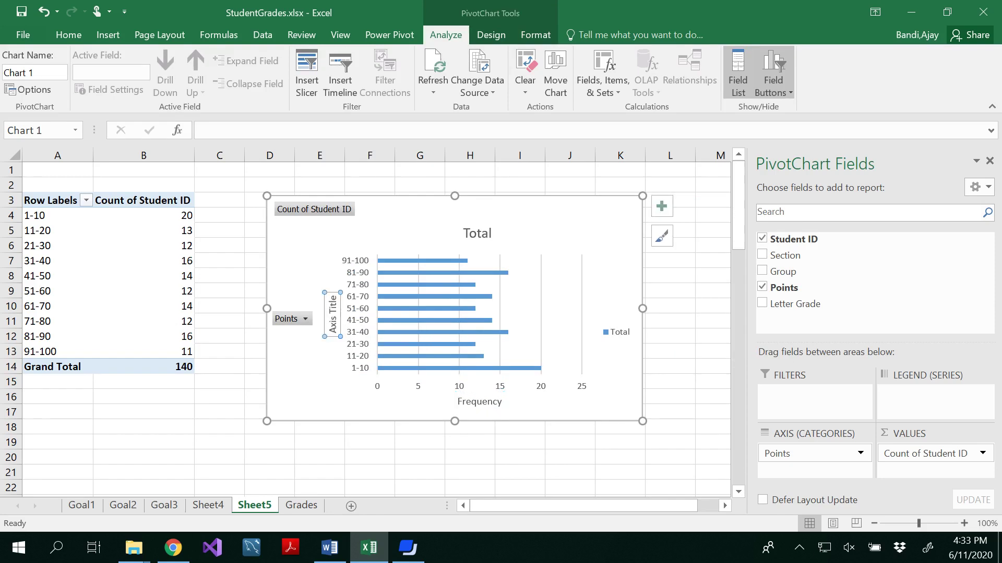
left_click(333, 318)
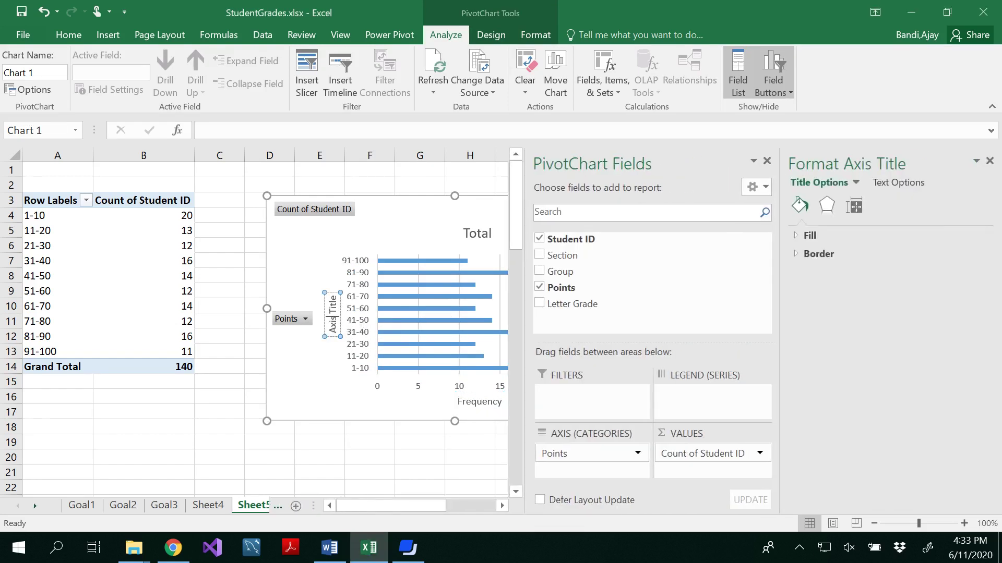
left_click_drag(332, 334, 330, 295)
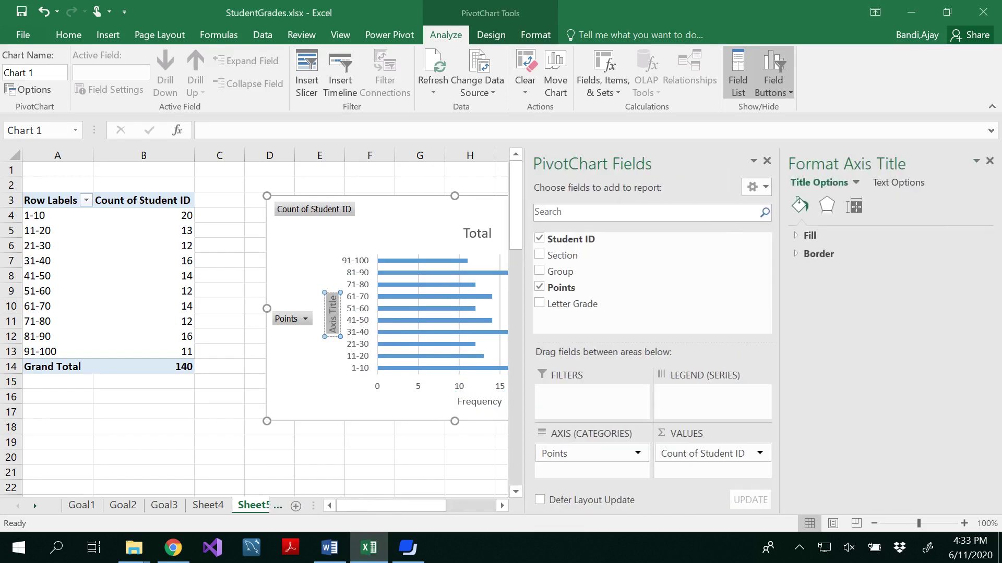
key("Delete")
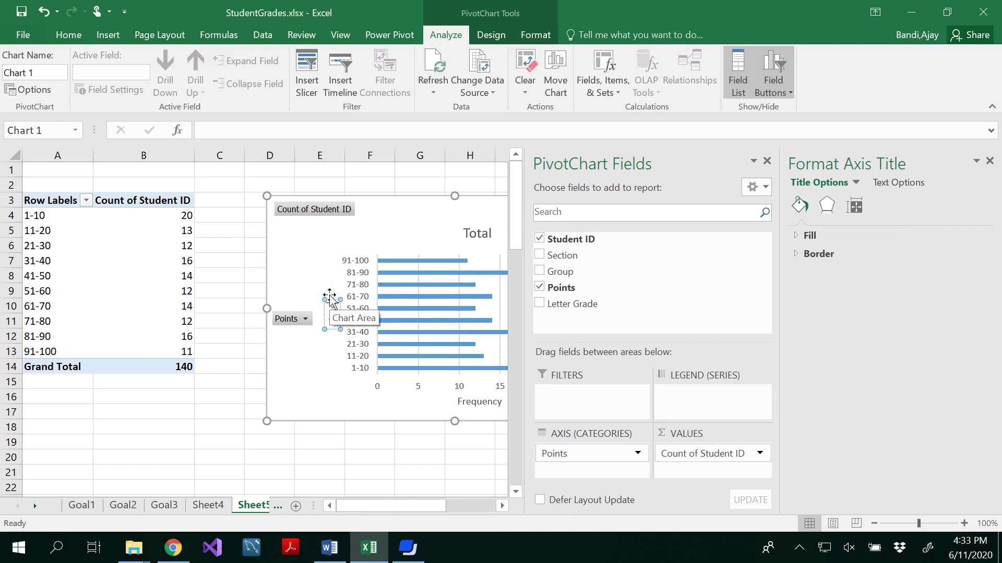
type("Class interval of points")
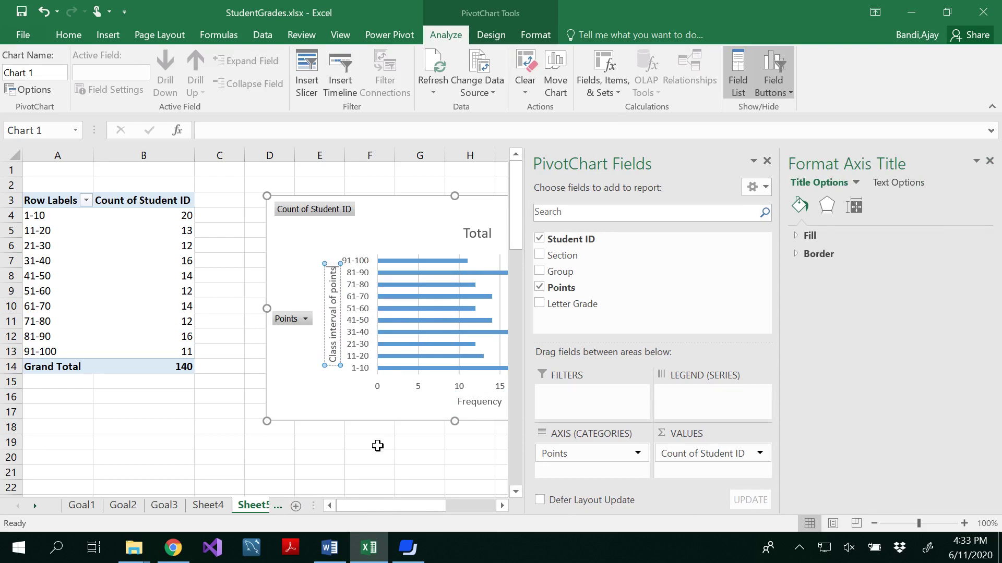
left_click(377, 446)
left_click(596, 238)
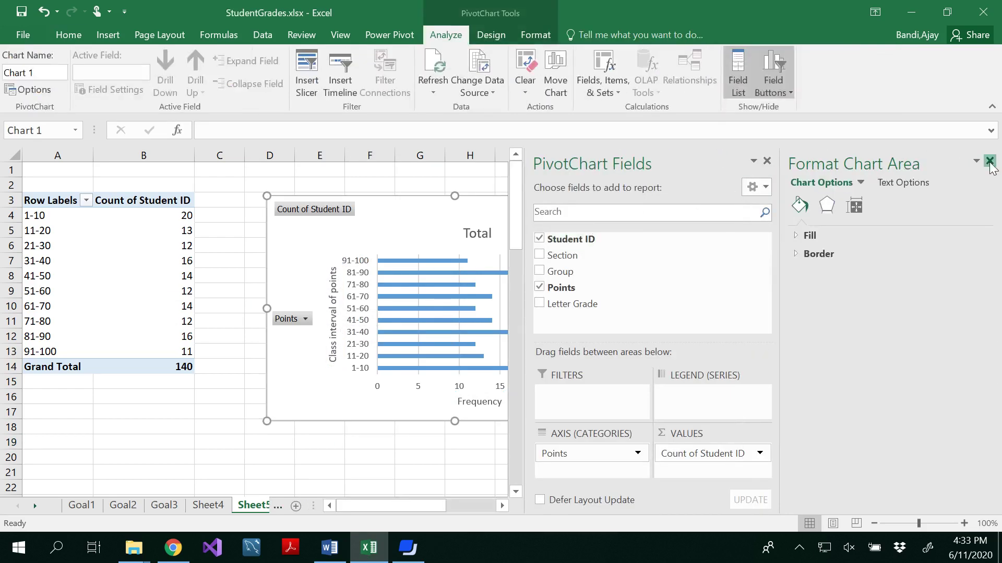
left_click(990, 161)
- Show data labels on the PivotChart's bars and remove its gridlines
left_click(667, 204)
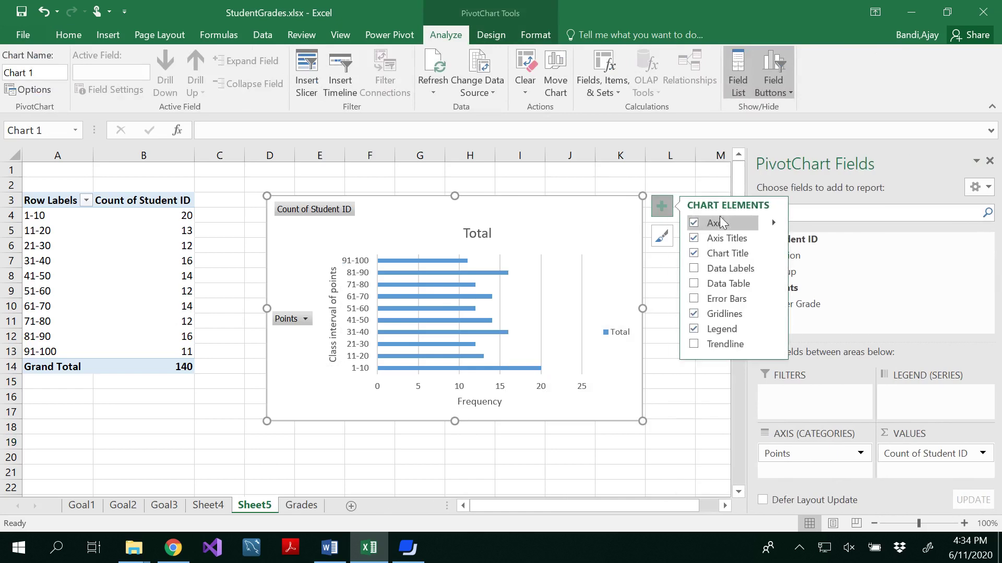
left_click(715, 271)
left_click(716, 311)
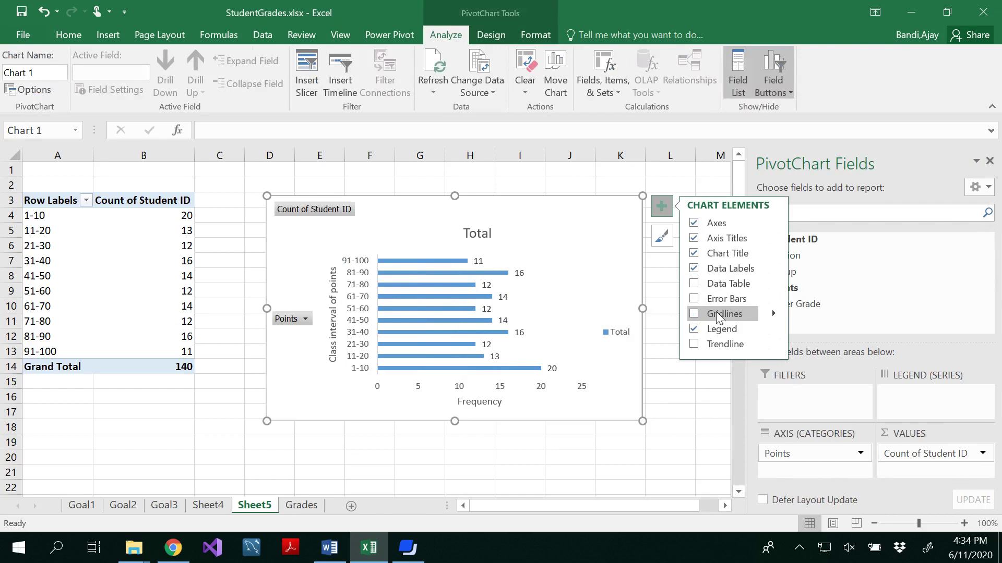
- Enlarge the PivotChart, mainly in height, to space out the bars for the class intervals
left_click_drag(642, 421, 668, 512)
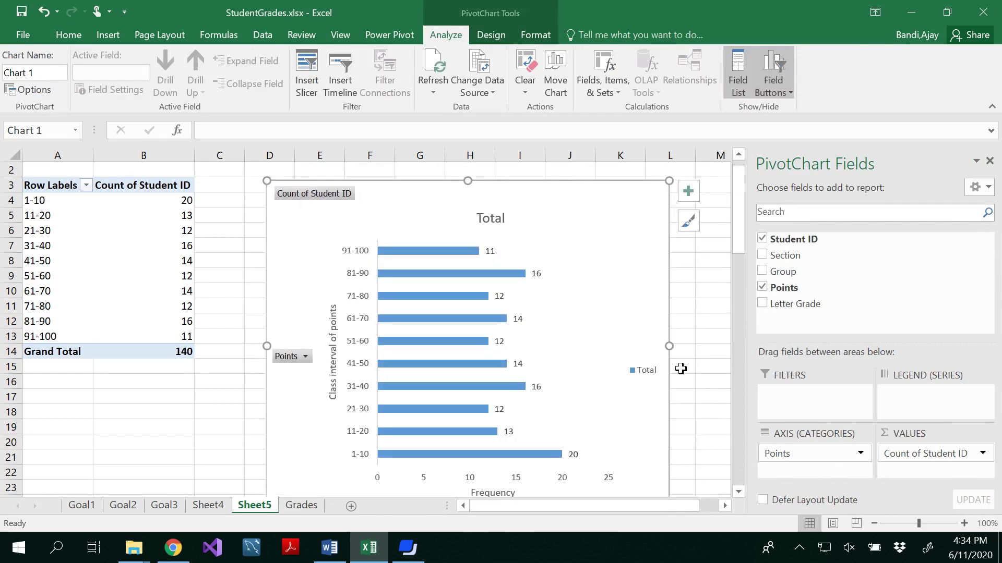
scroll(681, 369, "down", 1)
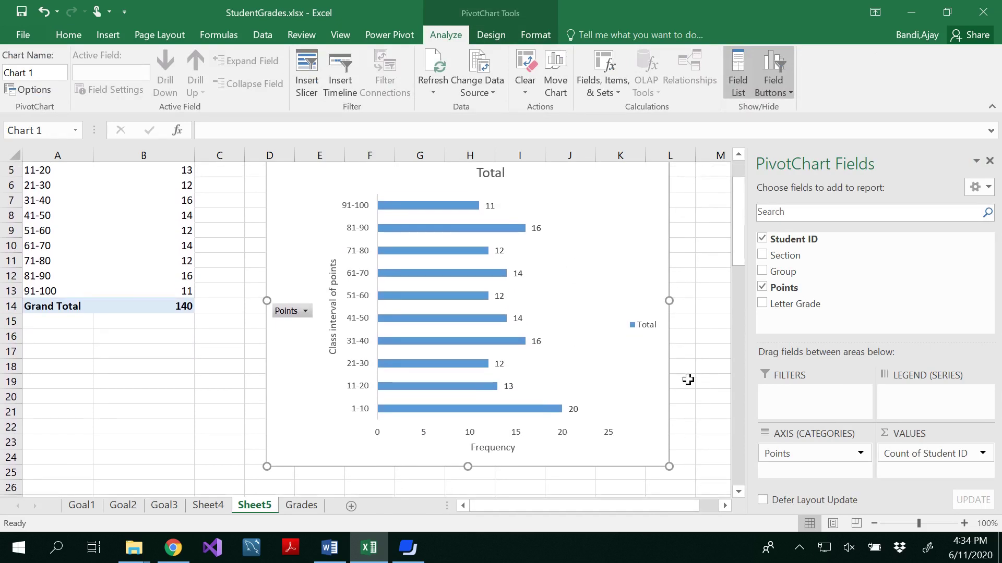
- Switch to Goals.docx in Word and check the chart against the goal on points frequency in a class interval of ten
left_click(330, 549)
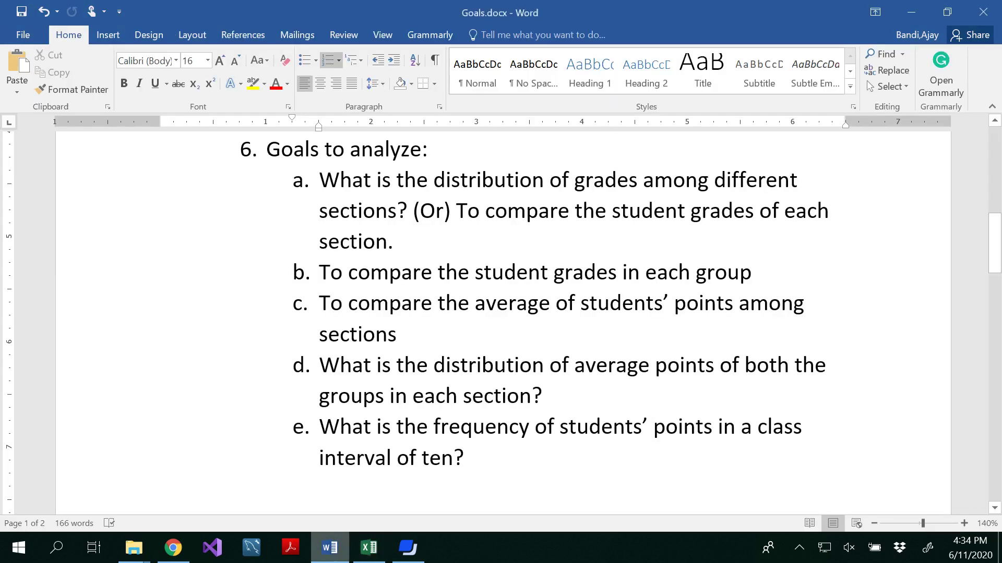
left_click(333, 557)
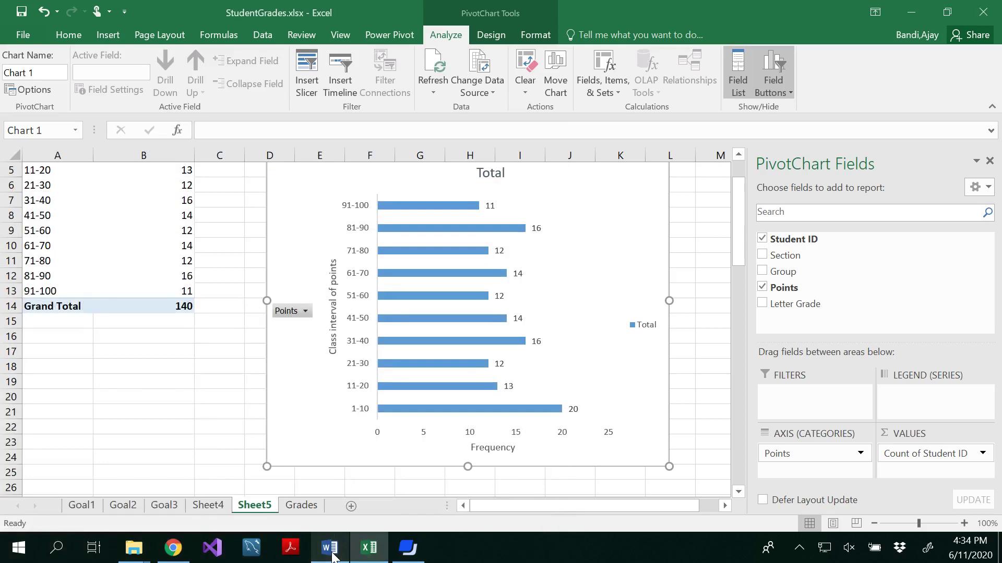
left_click(333, 556)
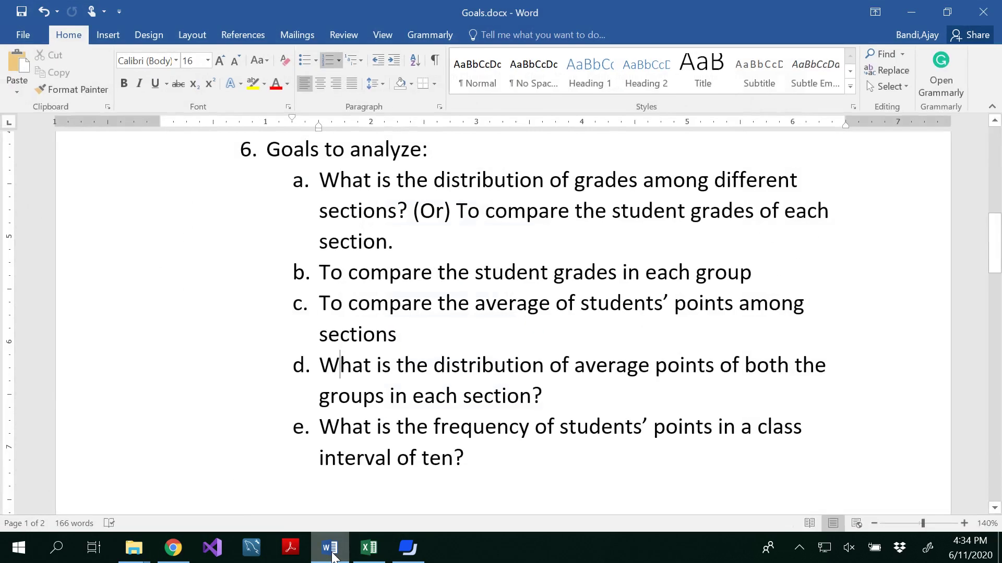